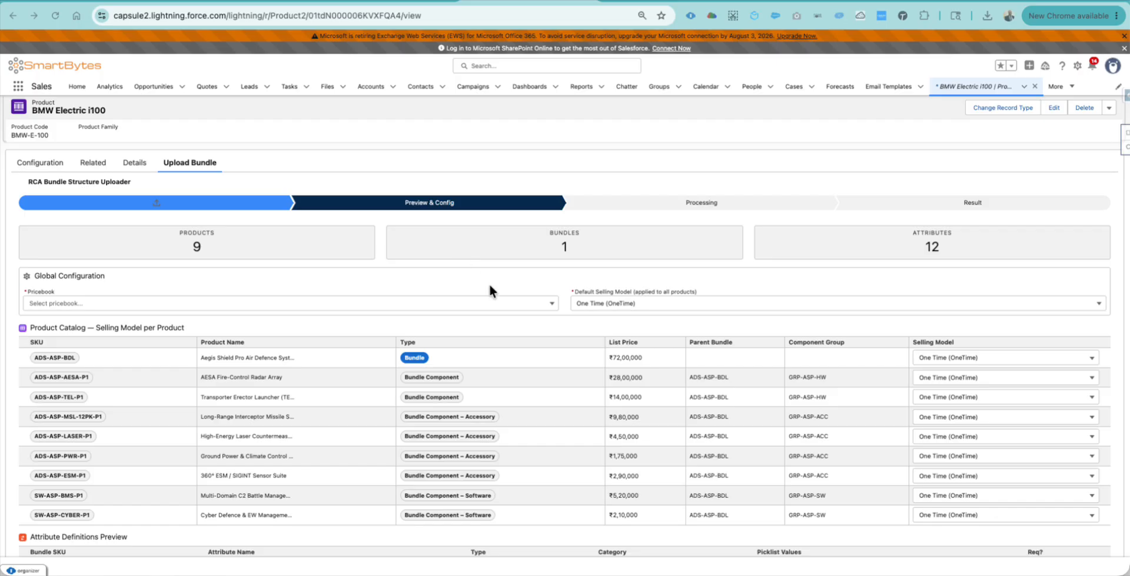
- Bring up the open-windows view to switch from Salesforce to another program
{"action": "key", "text": "ctrl+Up"}
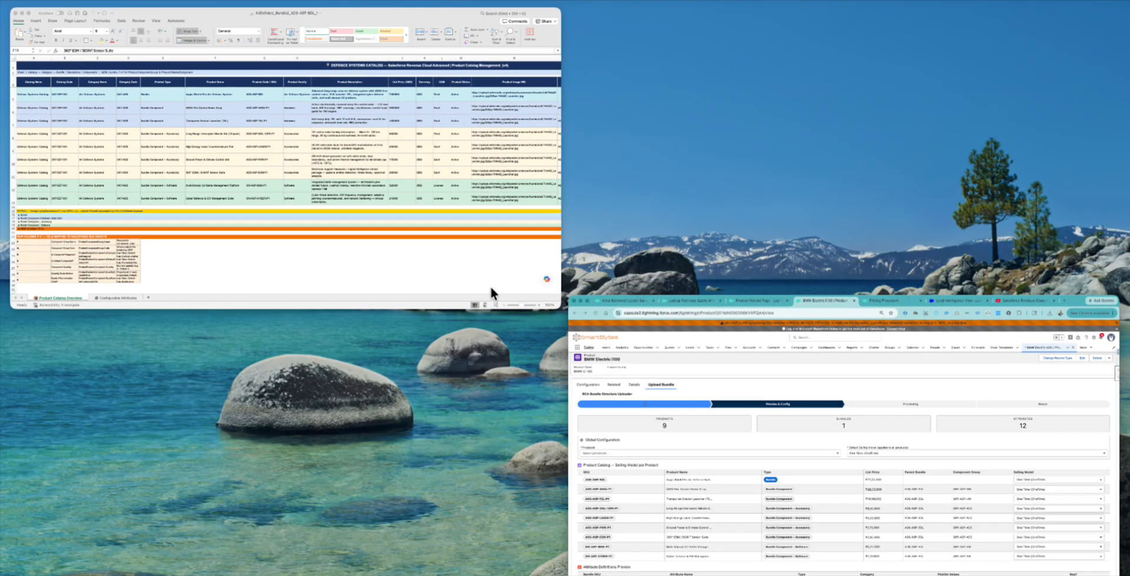
- In the catalog workbook, check the Aegis Shield Pro name, its SKUs and the 7200000 list price
{"action": "left_click", "coordinate": [451, 250]}
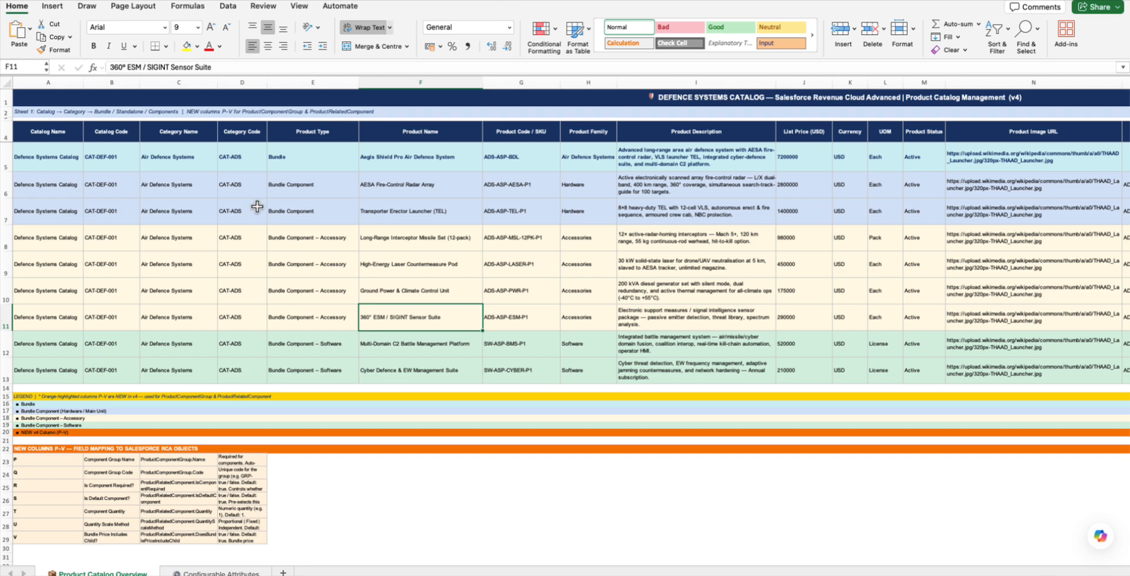
{"action": "left_click", "coordinate": [456, 161]}
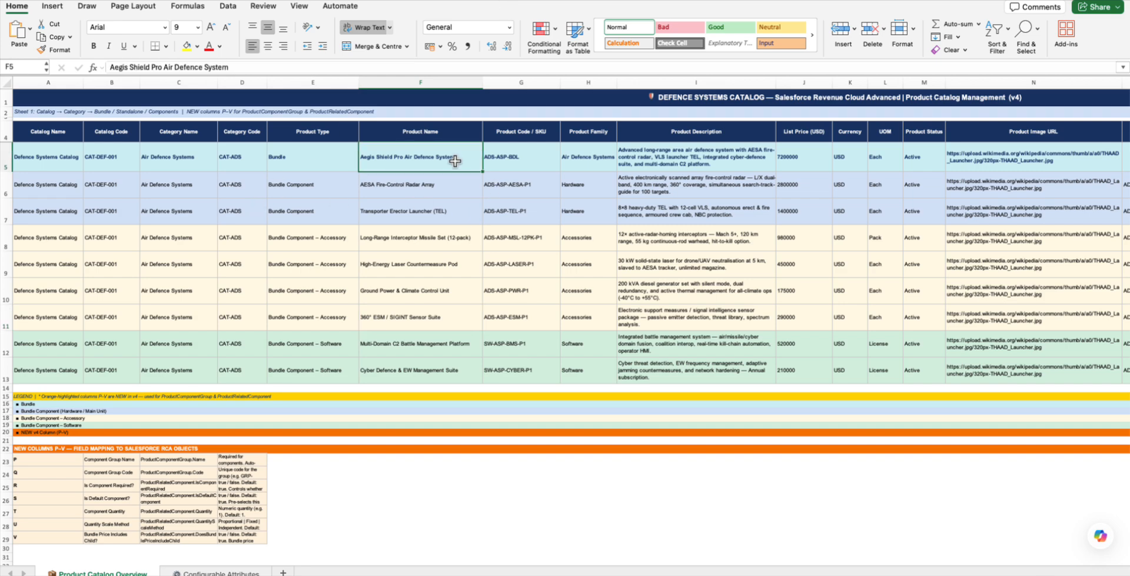
{"action": "left_click", "coordinate": [514, 158]}
{"action": "left_click", "coordinate": [511, 188]}
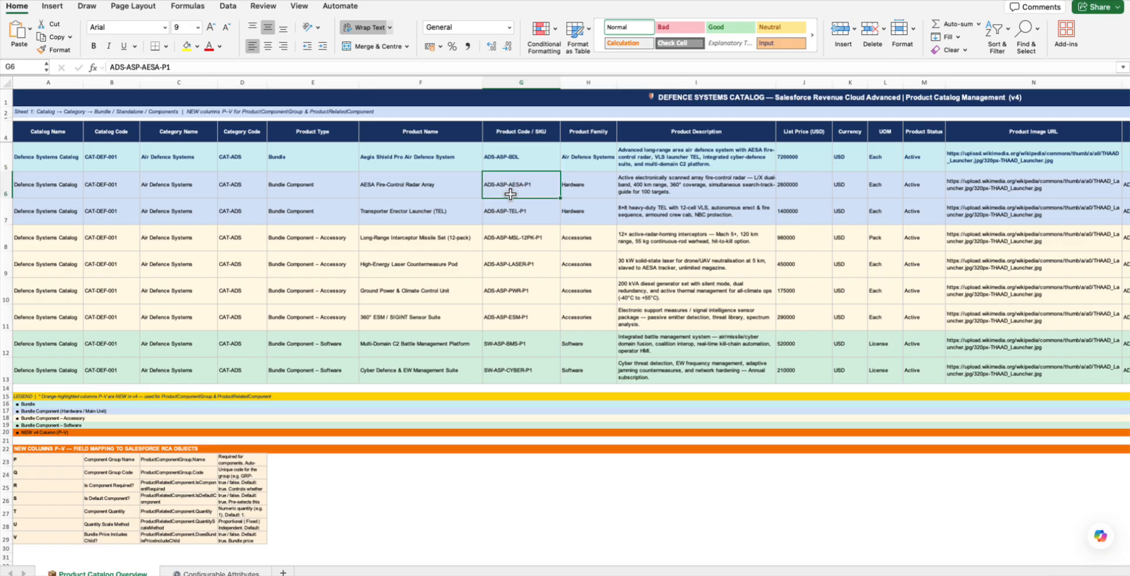
{"action": "left_click", "coordinate": [511, 239]}
{"action": "left_click", "coordinate": [513, 347]}
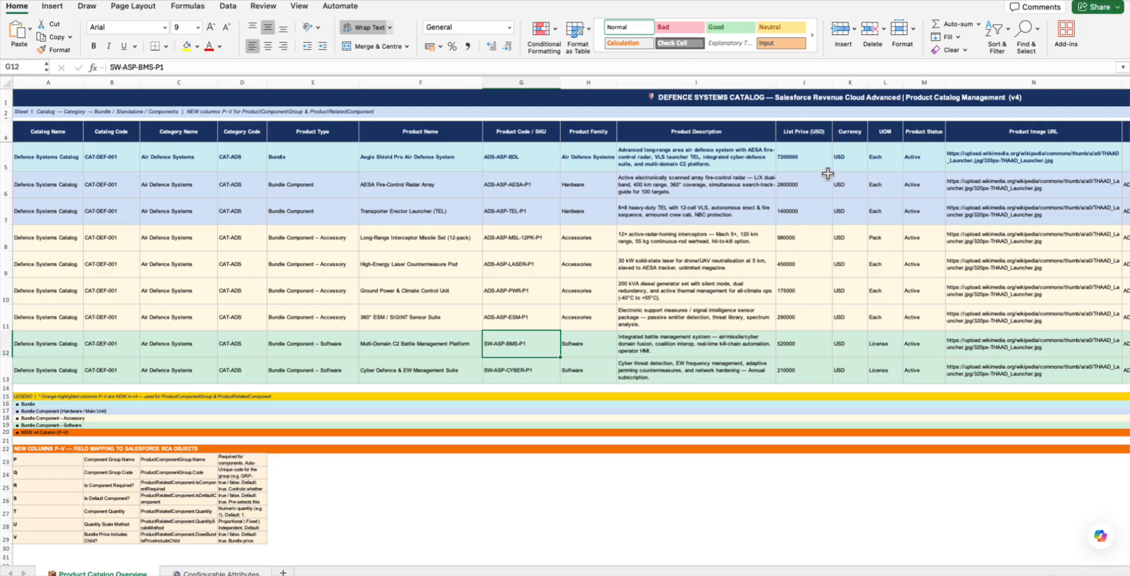
{"action": "left_click", "coordinate": [797, 160]}
- Scroll across the columns and review the Configurable Attributes sheet, then return to Product Catalog Overview
{"action": "scroll", "coordinate": [792, 258], "scroll_direction": "right", "scroll_amount": 4}
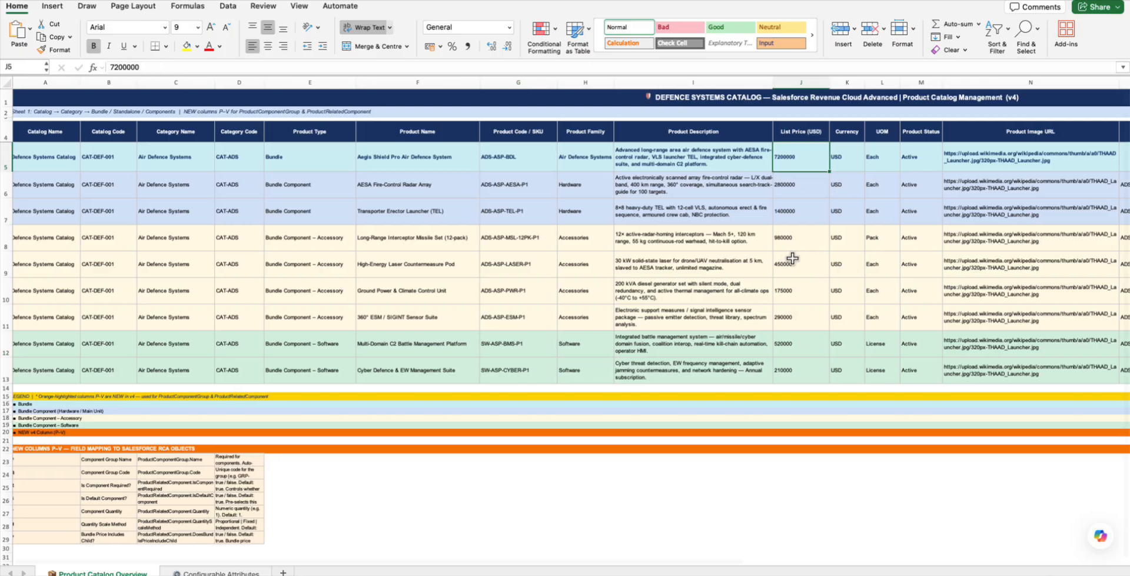
{"action": "scroll", "coordinate": [793, 257], "scroll_direction": "right", "scroll_amount": 3}
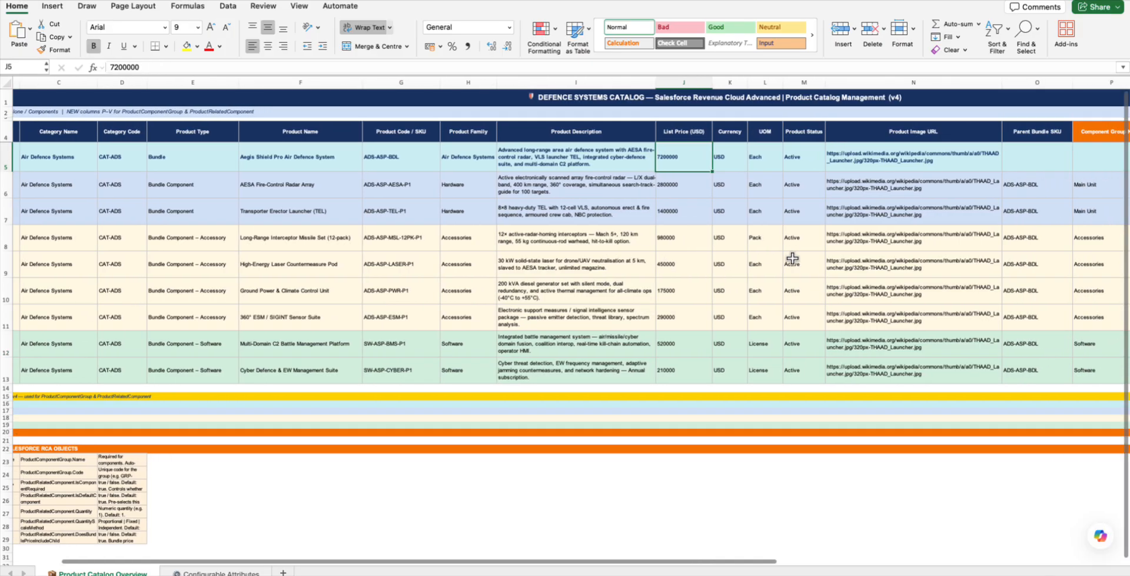
{"action": "scroll", "coordinate": [948, 213], "scroll_direction": "right", "scroll_amount": 5}
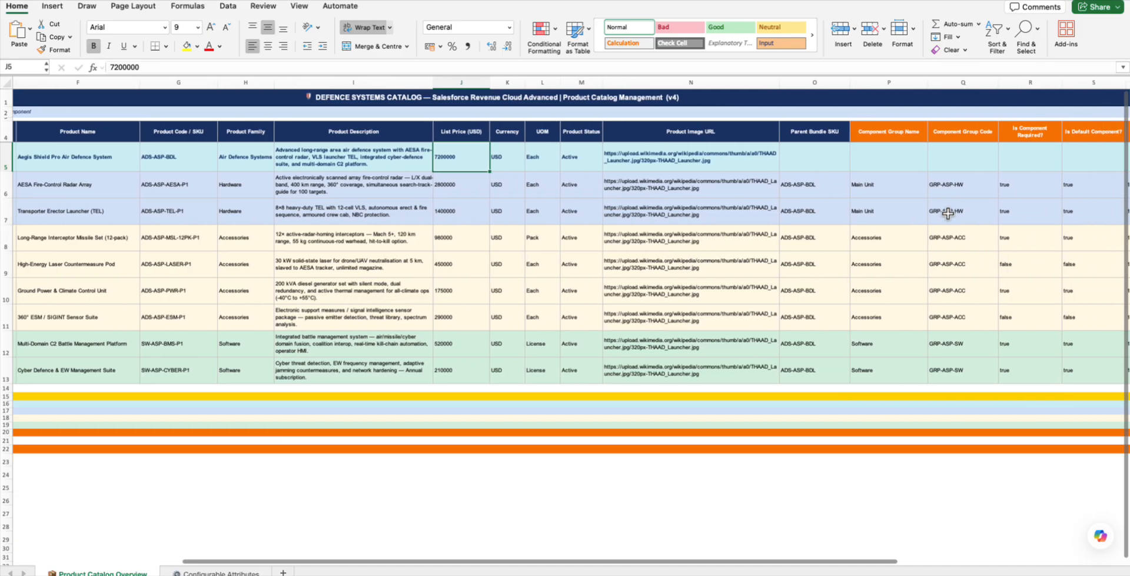
{"action": "scroll", "coordinate": [948, 213], "scroll_direction": "right", "scroll_amount": 2}
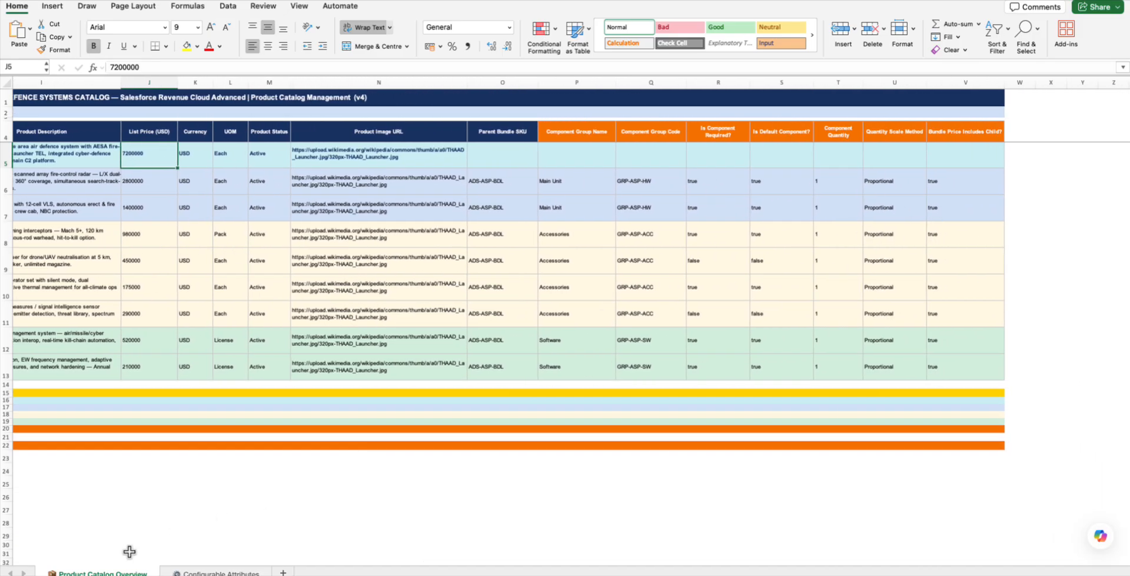
{"action": "left_click", "coordinate": [229, 572]}
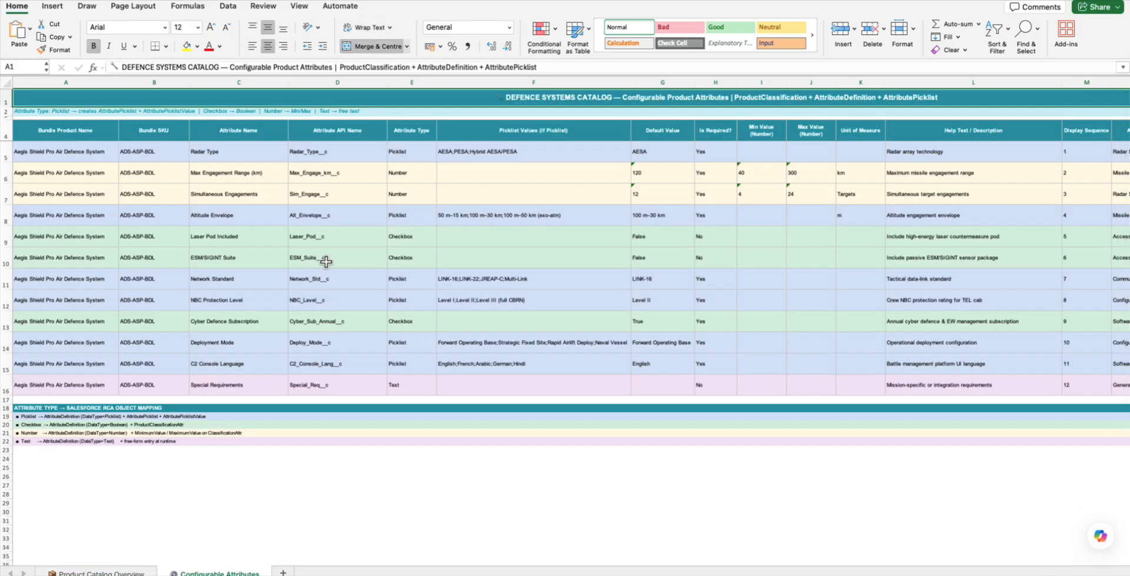
{"action": "left_click", "coordinate": [133, 571]}
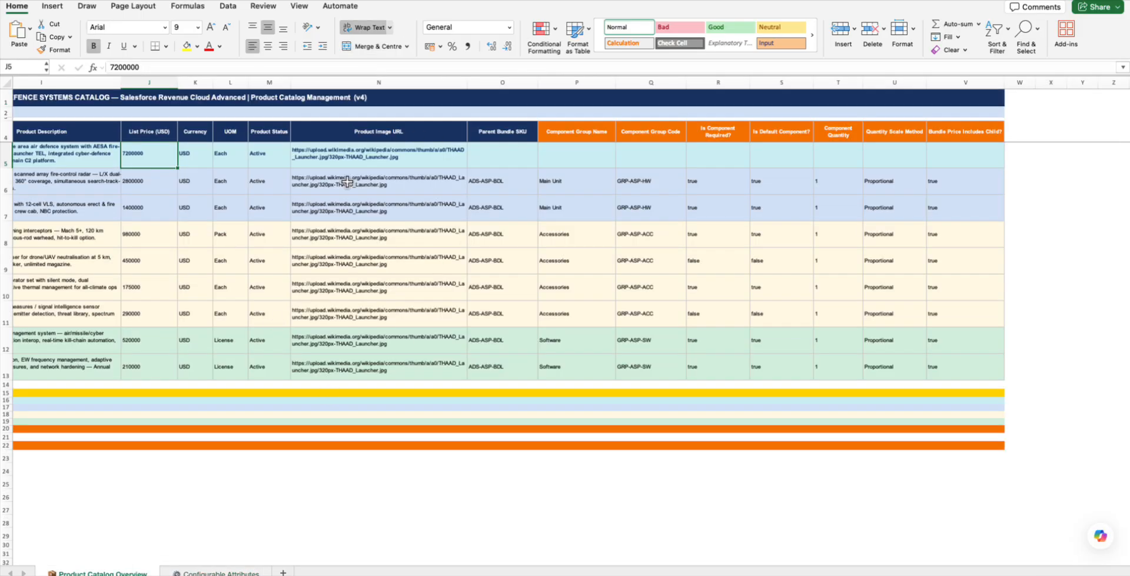
{"action": "scroll", "coordinate": [348, 181], "scroll_direction": "left", "scroll_amount": 10}
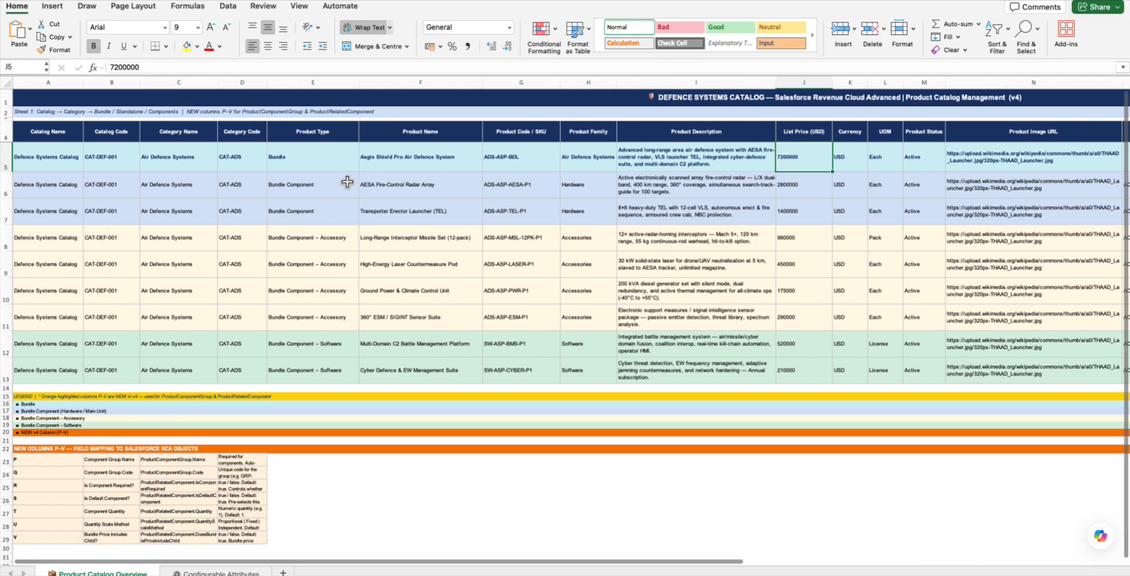
{"action": "key", "text": "ctrl+Up"}
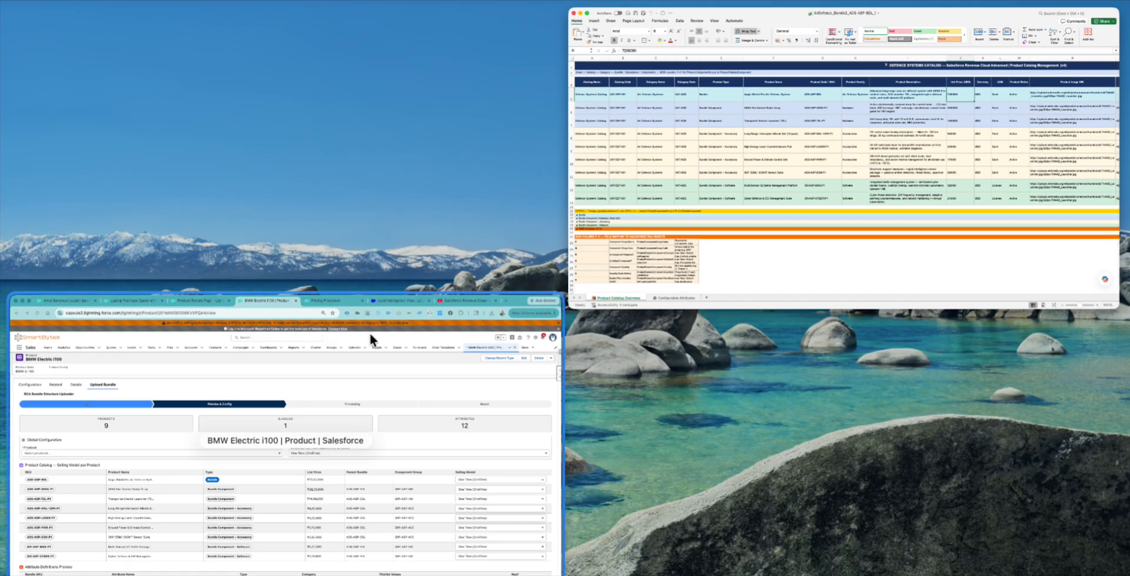
- Back in Salesforce, find Products through the App Launcher and open BMW Electric i100's Upload Bundle tab
{"action": "left_click", "coordinate": [370, 335]}
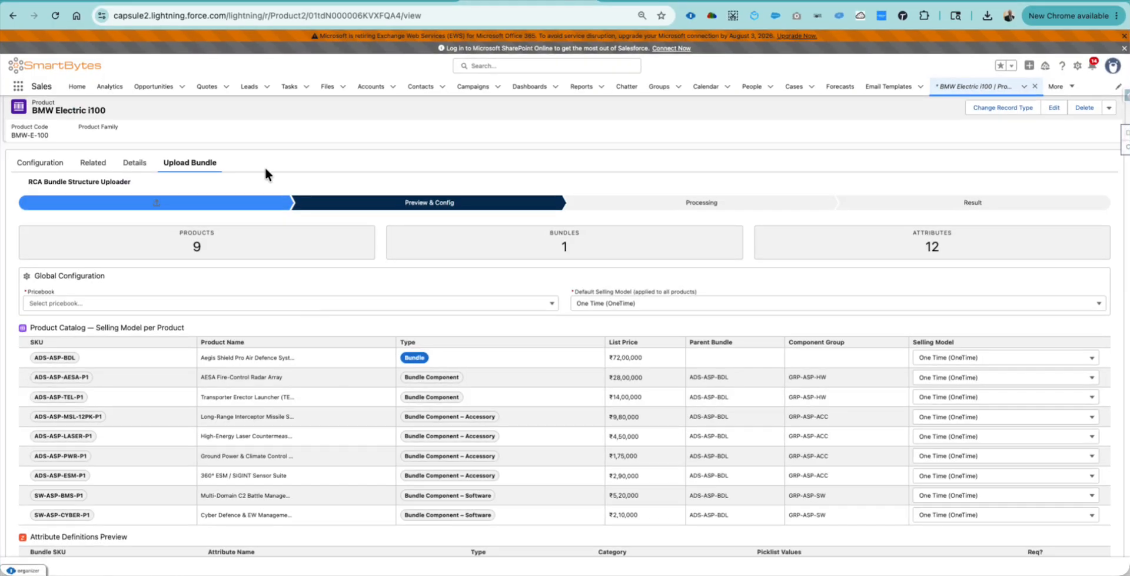
{"action": "left_click", "coordinate": [19, 86]}
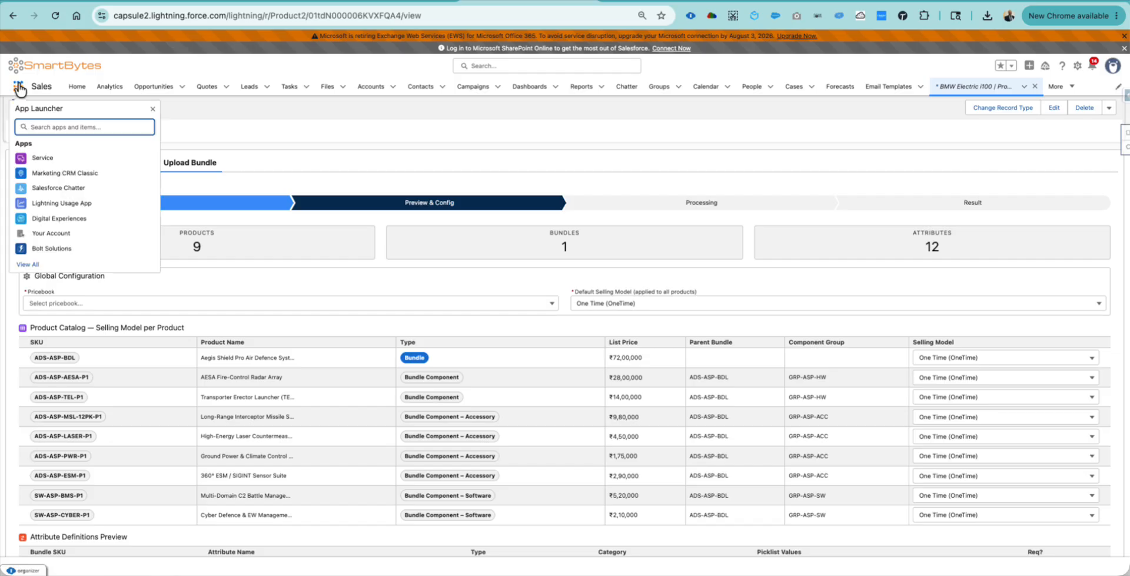
{"action": "type", "text": "prod"}
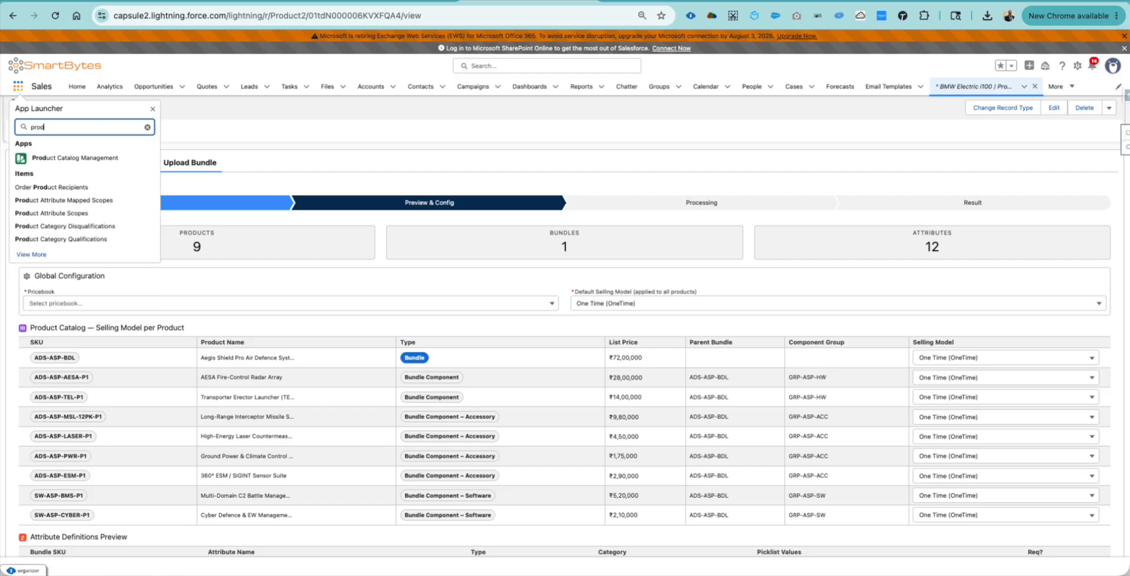
{"action": "type", "text": "uct"}
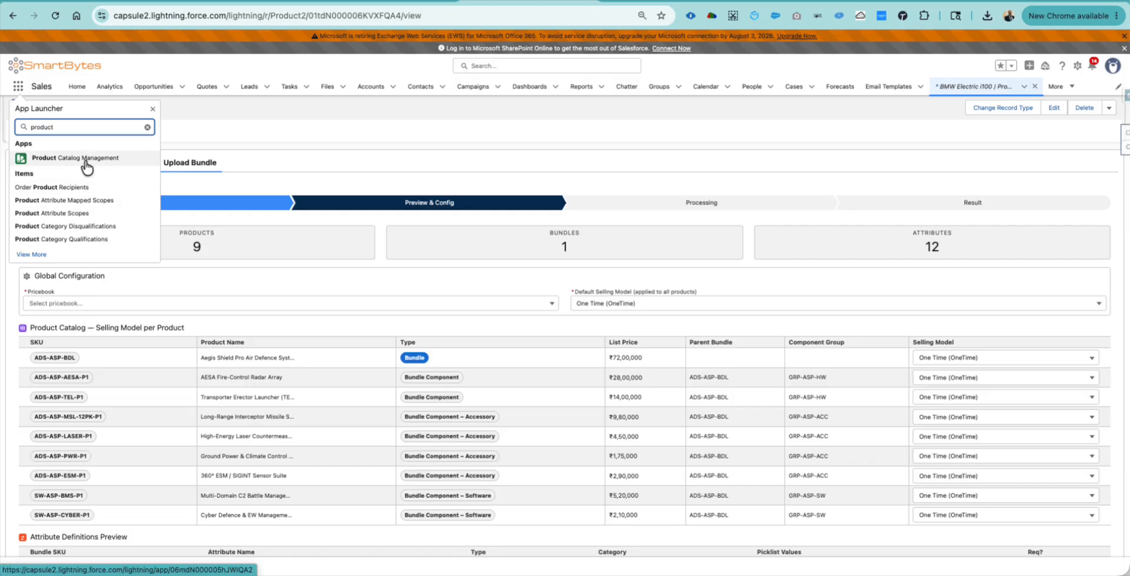
{"action": "type", "text": "s"}
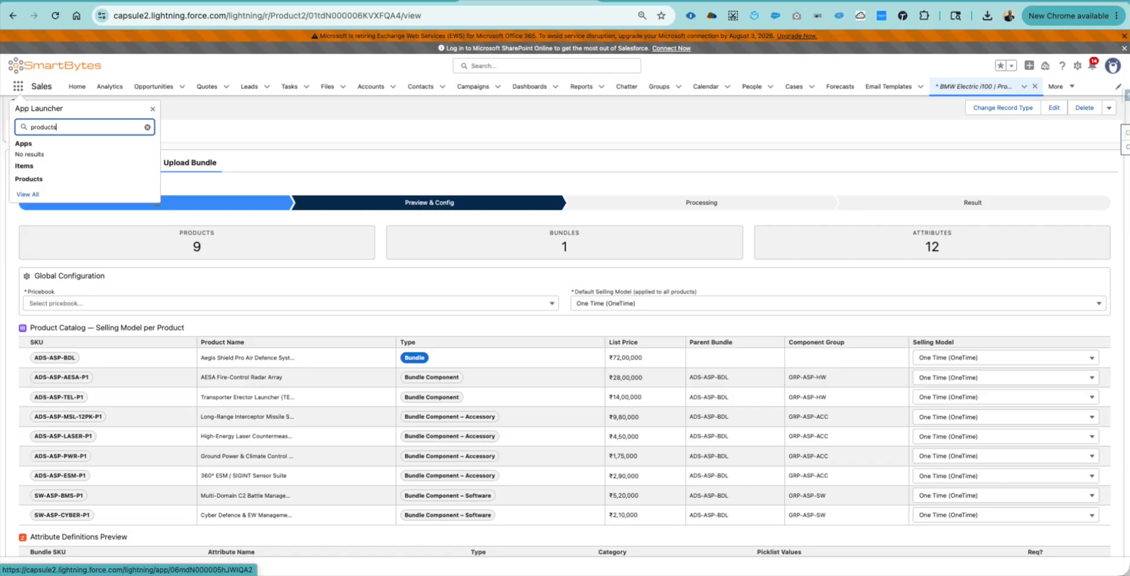
{"action": "left_click", "coordinate": [30, 179]}
{"action": "left_click", "coordinate": [66, 176]}
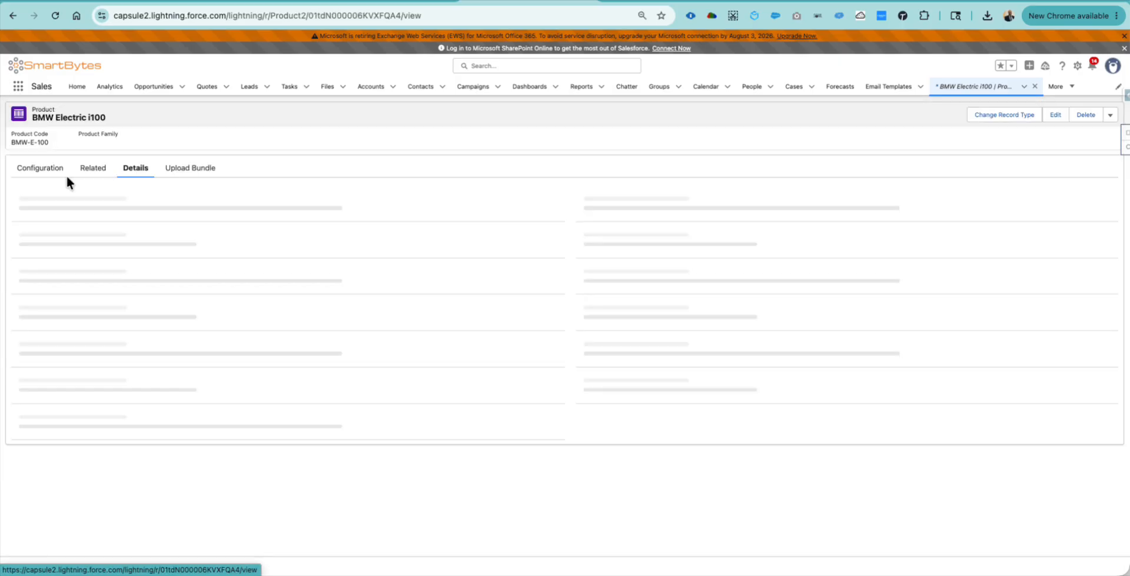
{"action": "left_click", "coordinate": [193, 170]}
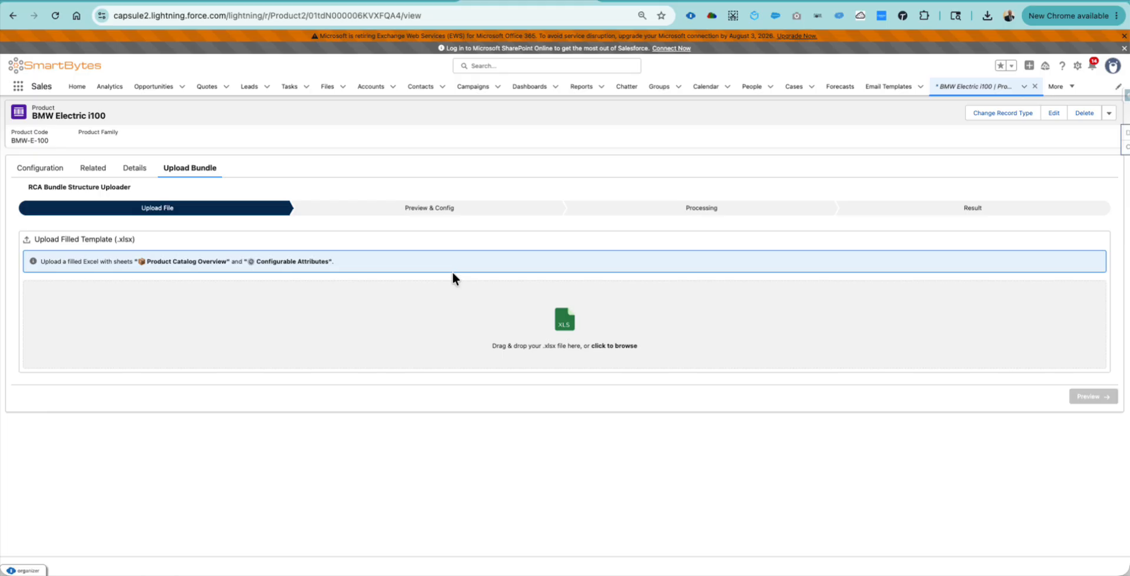
- Upload AirDefence_Bundle2_ADS-ASP-BDL_1.xlsx from Downloads and advance to the Preview & Config step
{"action": "left_click", "coordinate": [561, 323]}
{"action": "double_click", "coordinate": [480, 122]}
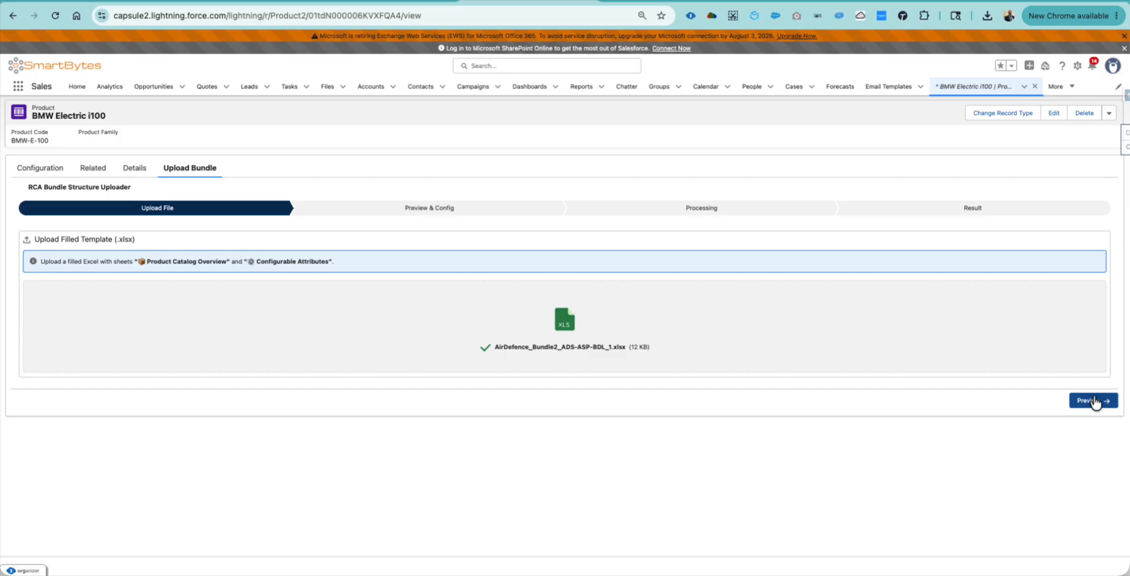
{"action": "left_click", "coordinate": [1093, 401]}
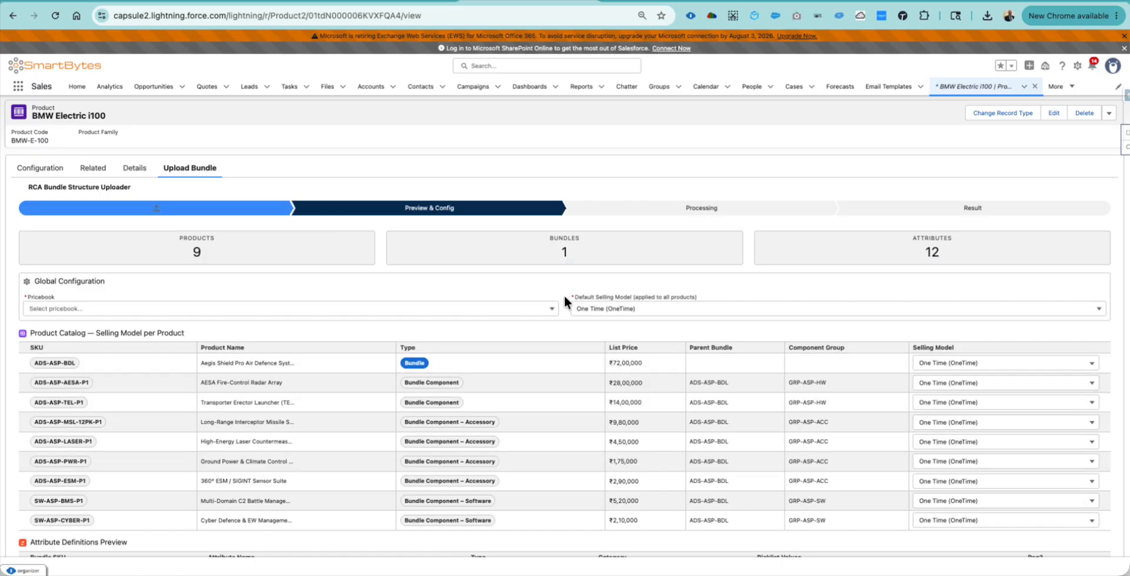
- Choose Standard Price Book and set SW-ASP-BMS-P1's selling model to Term Based - Quarterly
{"action": "left_click", "coordinate": [450, 305]}
{"action": "left_click", "coordinate": [377, 343]}
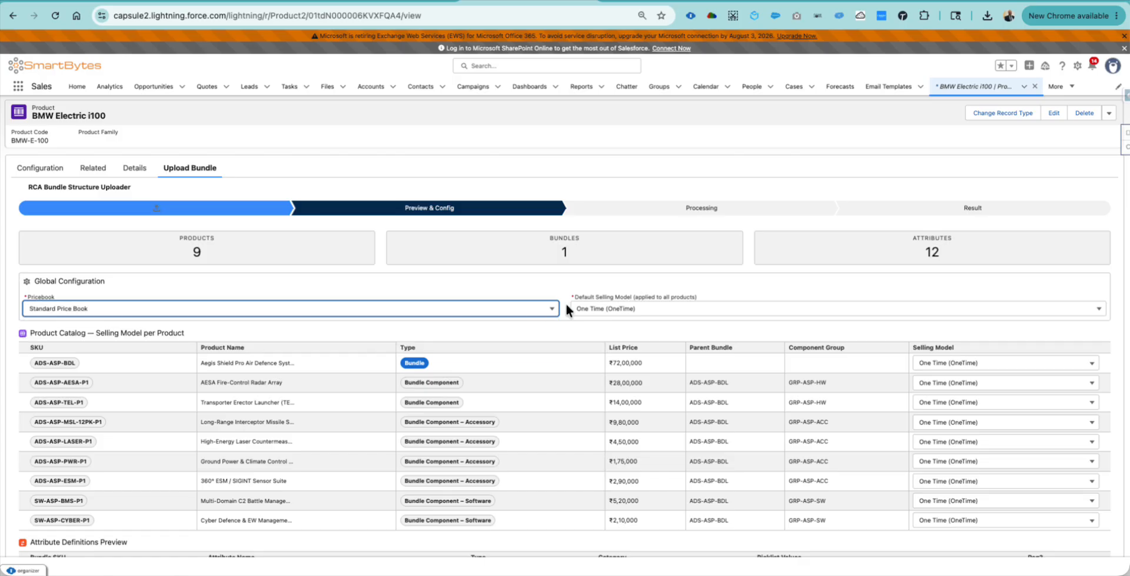
{"action": "scroll", "coordinate": [686, 345], "scroll_direction": "down", "scroll_amount": 3}
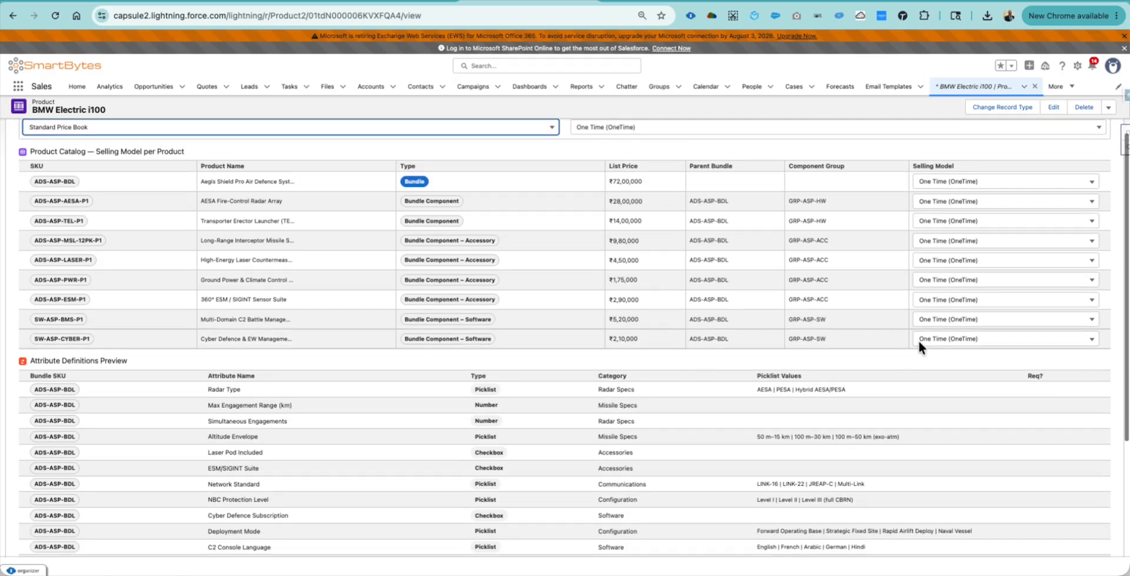
{"action": "left_click", "coordinate": [993, 320]}
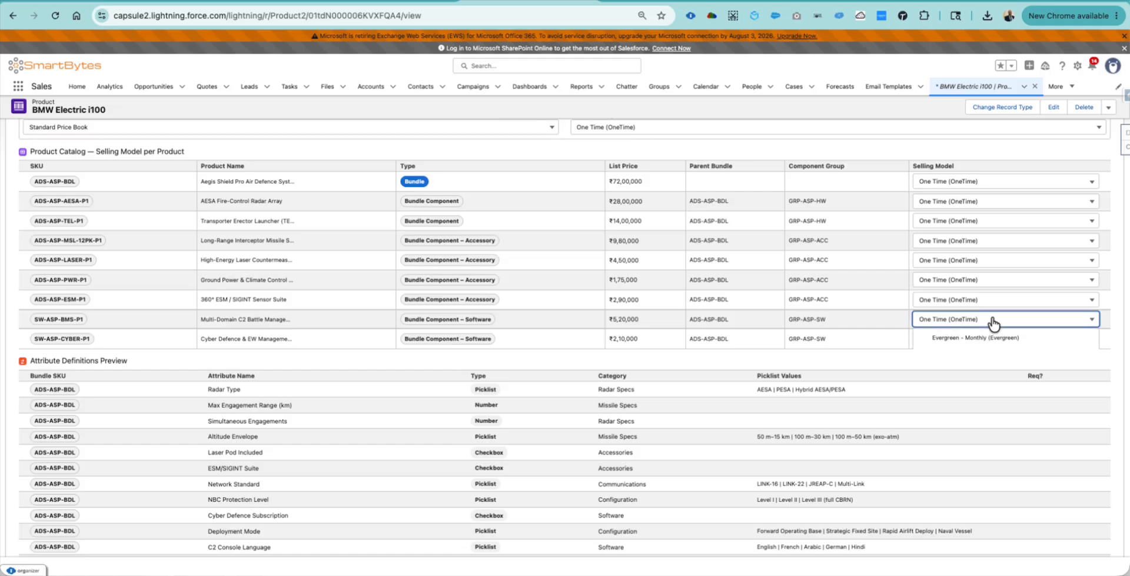
{"action": "left_click", "coordinate": [994, 324]}
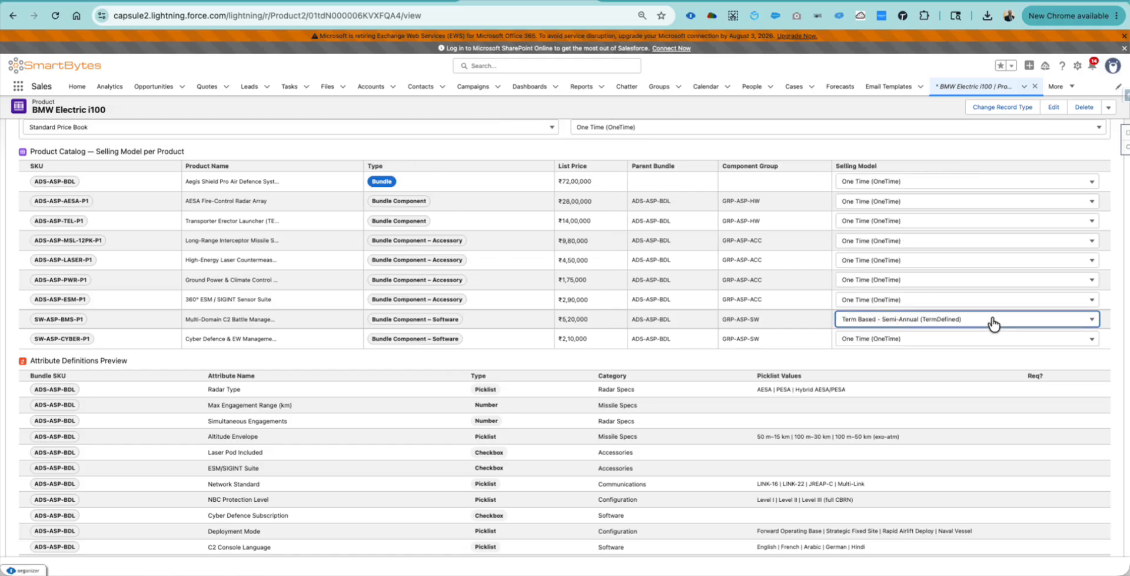
{"action": "left_click", "coordinate": [959, 321]}
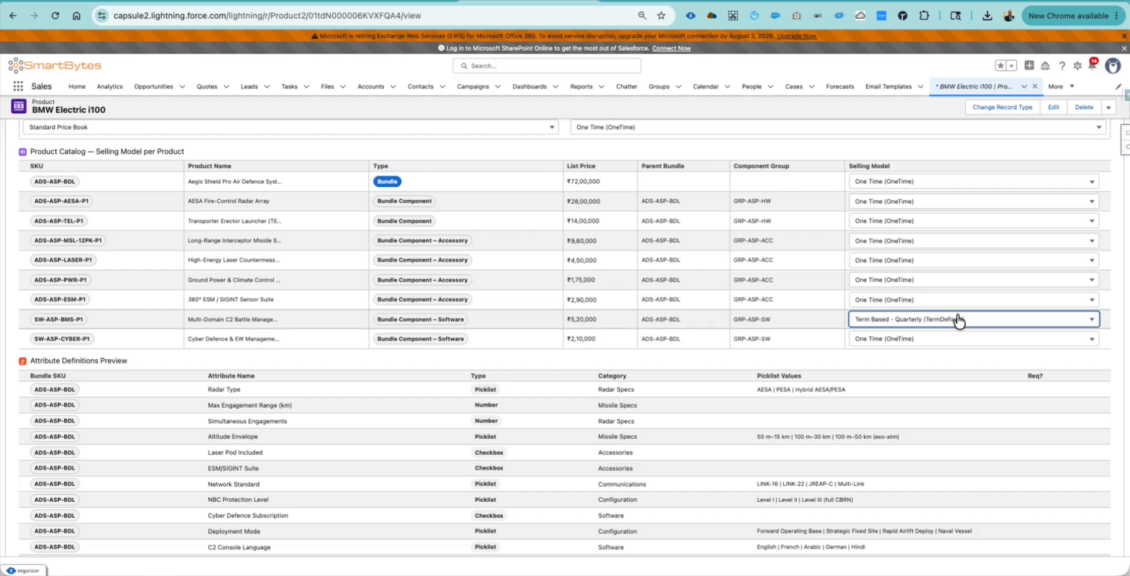
{"action": "left_click", "coordinate": [959, 321]}
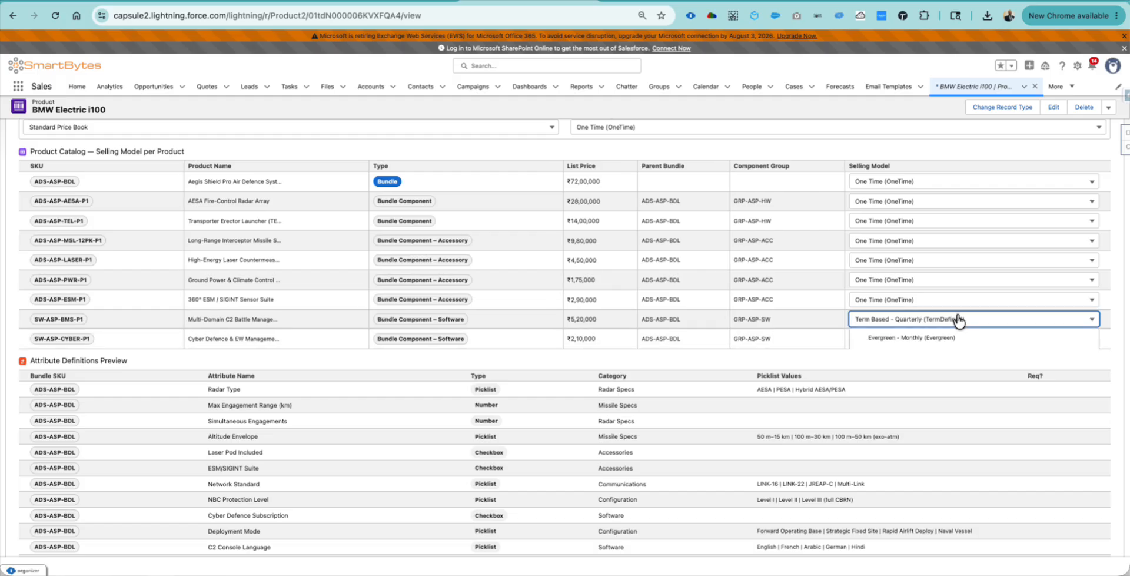
{"action": "left_click", "coordinate": [960, 321]}
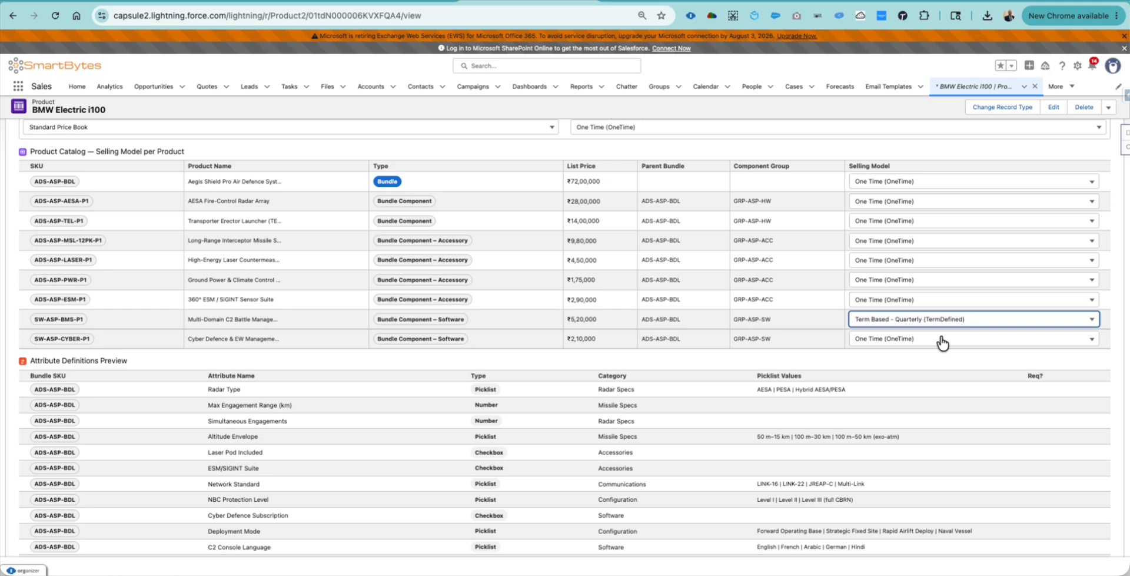
- Set SW-ASP-CYBER-P1 to Term Based - Quarterly too, keeping SW-ASP-BMS-P1 quarterly
{"action": "left_click", "coordinate": [942, 340]}
{"action": "left_click", "coordinate": [942, 340]}
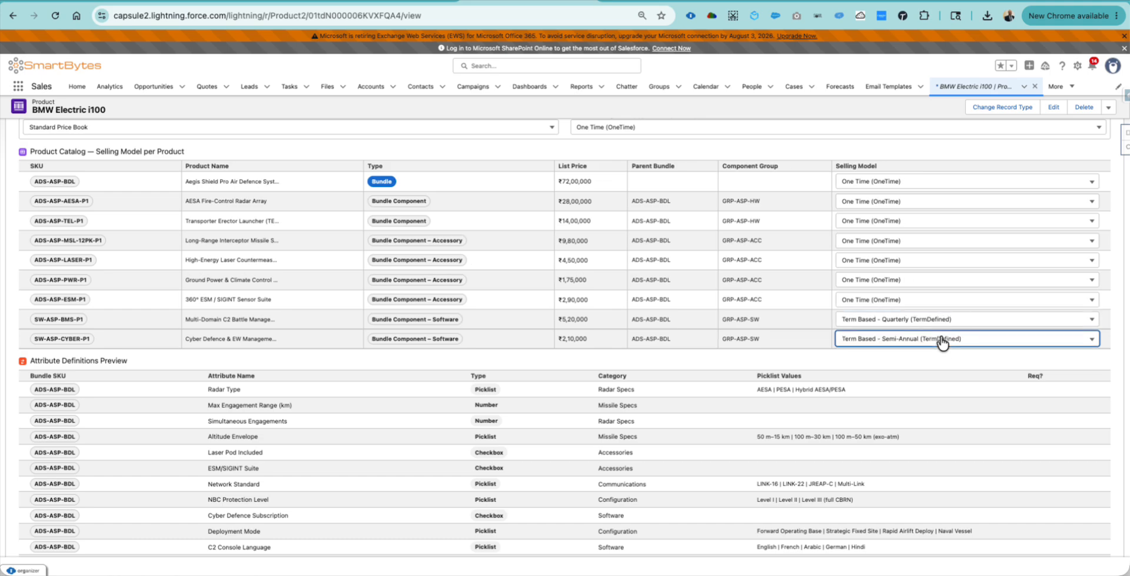
{"action": "left_click", "coordinate": [936, 323]}
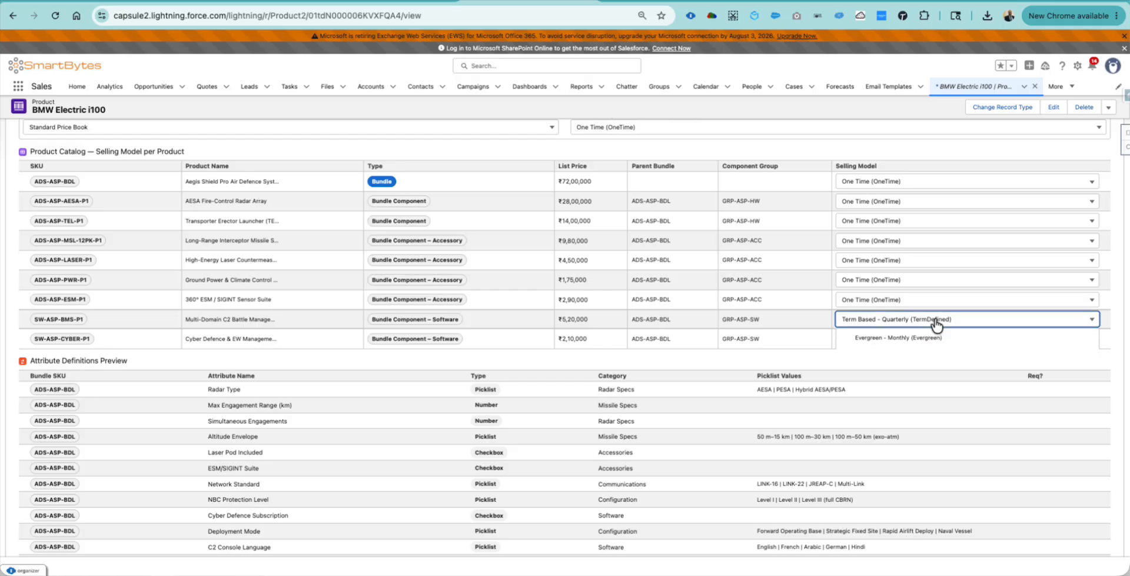
{"action": "left_click", "coordinate": [936, 322]}
{"action": "left_click", "coordinate": [930, 340]}
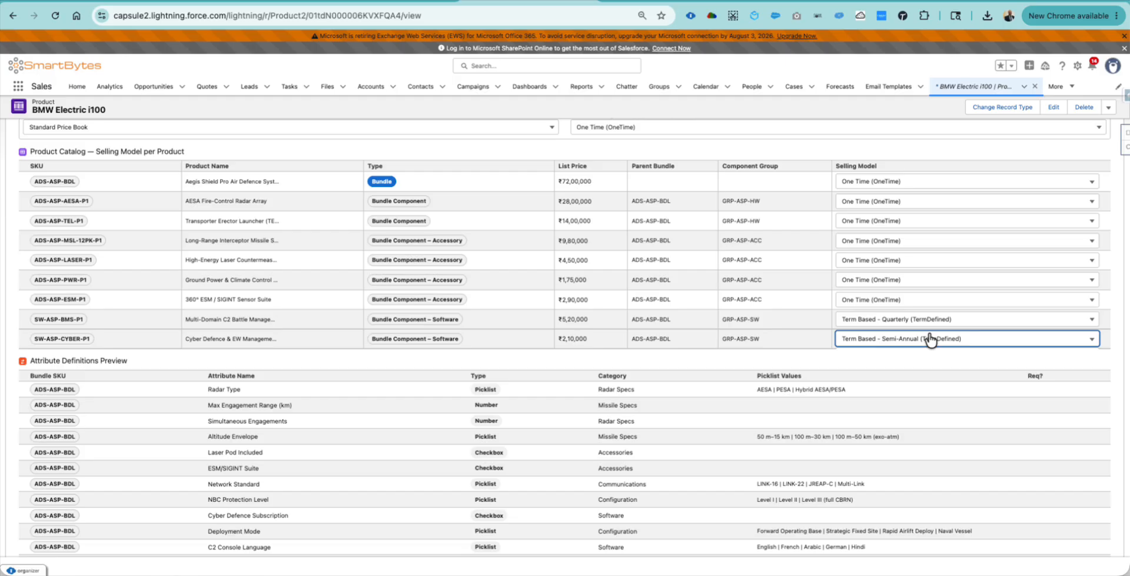
{"action": "key", "text": "Up"}
{"action": "left_click", "coordinate": [911, 371]}
{"action": "scroll", "coordinate": [910, 371], "scroll_direction": "down", "scroll_amount": 4}
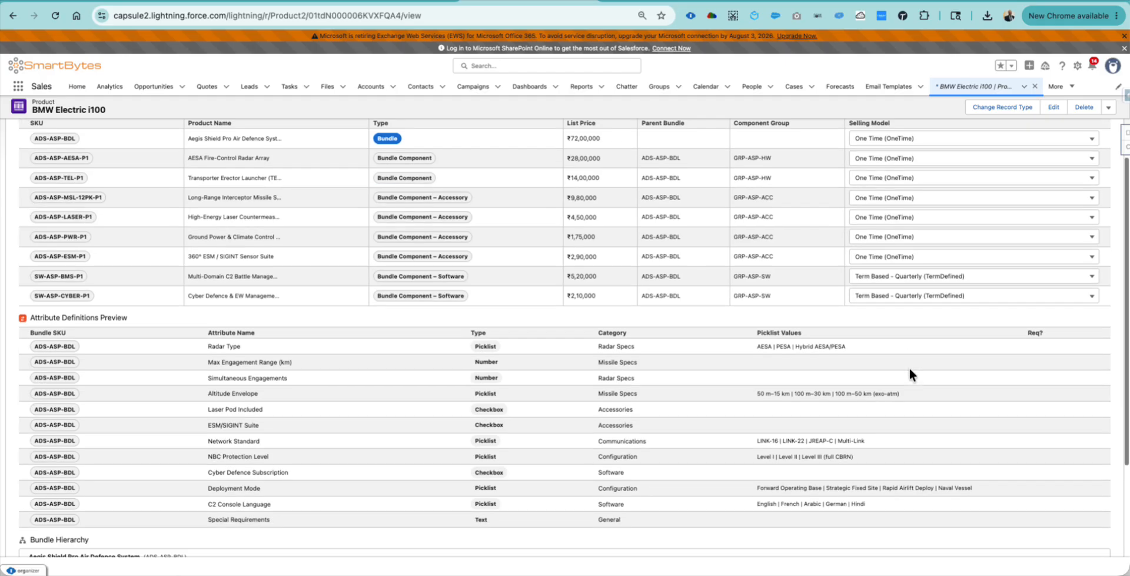
{"action": "scroll", "coordinate": [628, 380], "scroll_direction": "up", "scroll_amount": 4}
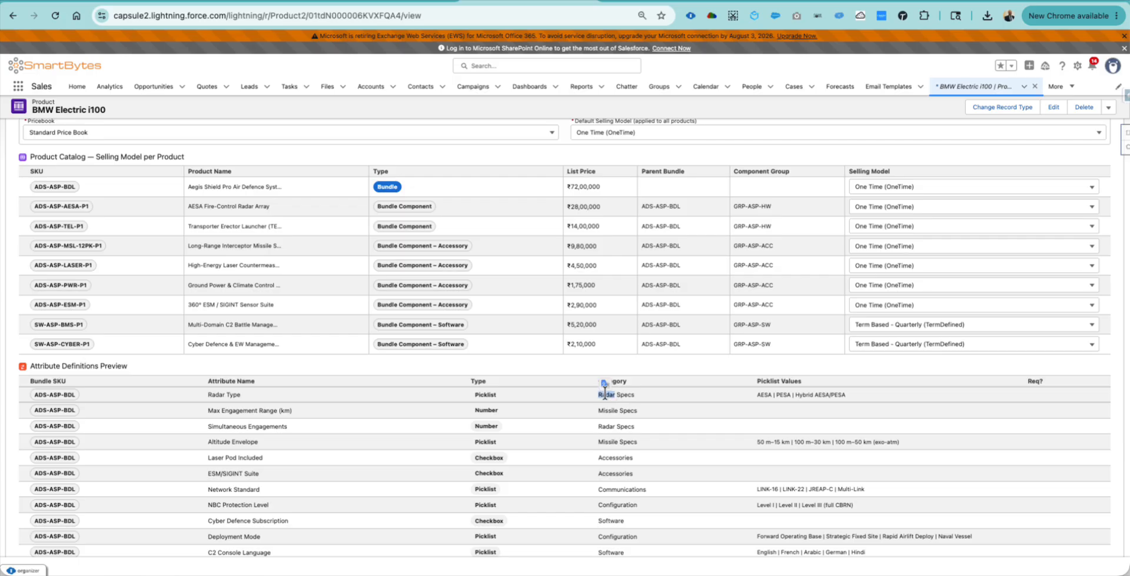
{"action": "triple_click", "coordinate": [607, 391]}
{"action": "left_click", "coordinate": [222, 392]}
{"action": "scroll", "coordinate": [264, 445], "scroll_direction": "up", "scroll_amount": 3}
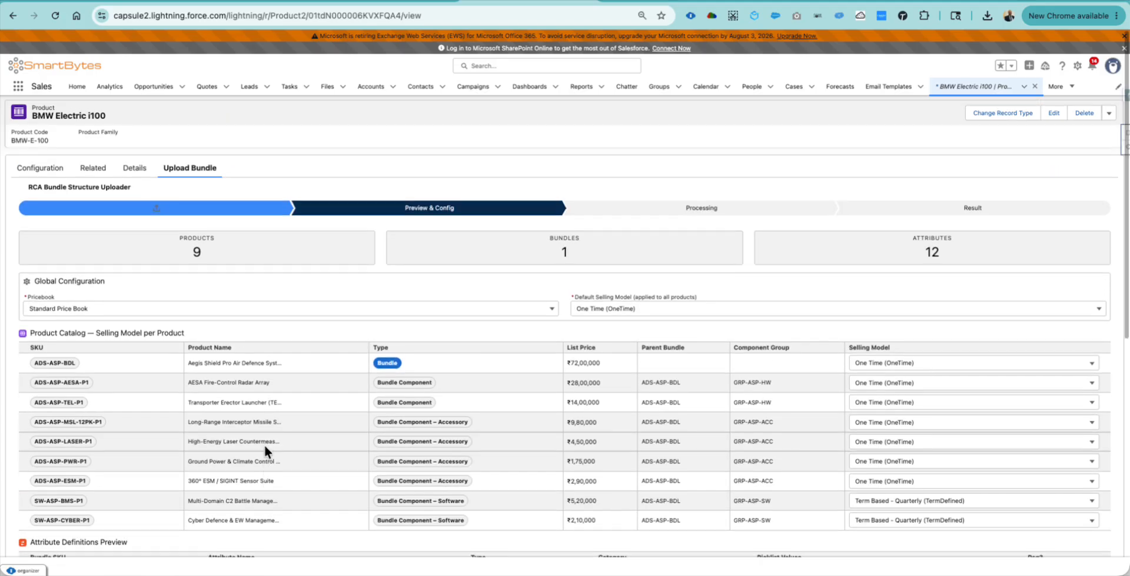
{"action": "scroll", "coordinate": [264, 446], "scroll_direction": "down", "scroll_amount": 7}
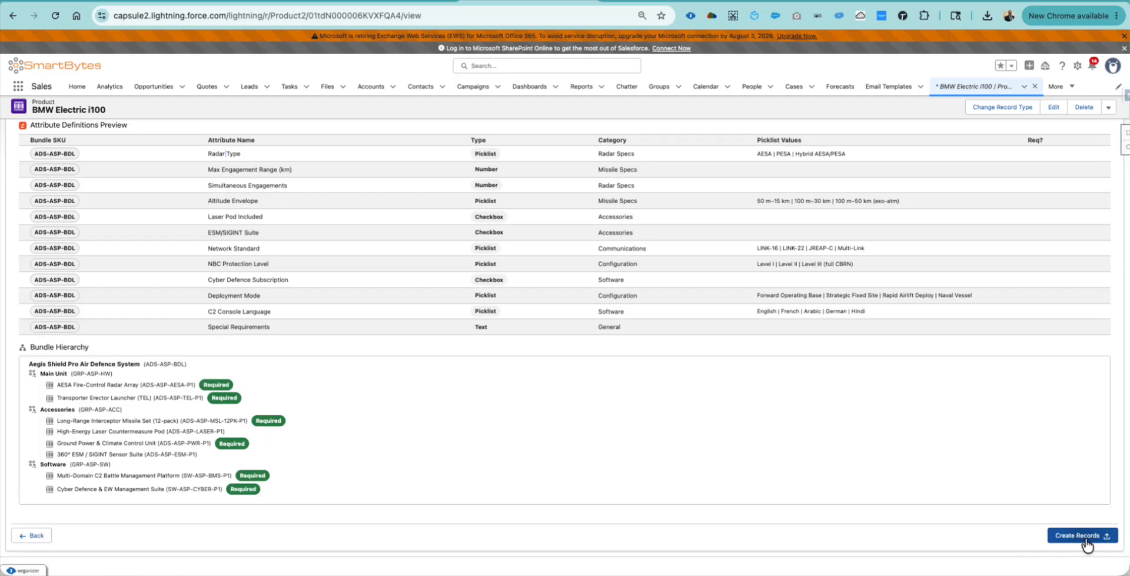
- Create the bundle records and scroll through the step-by-step debug log
{"action": "left_click", "coordinate": [1086, 539]}
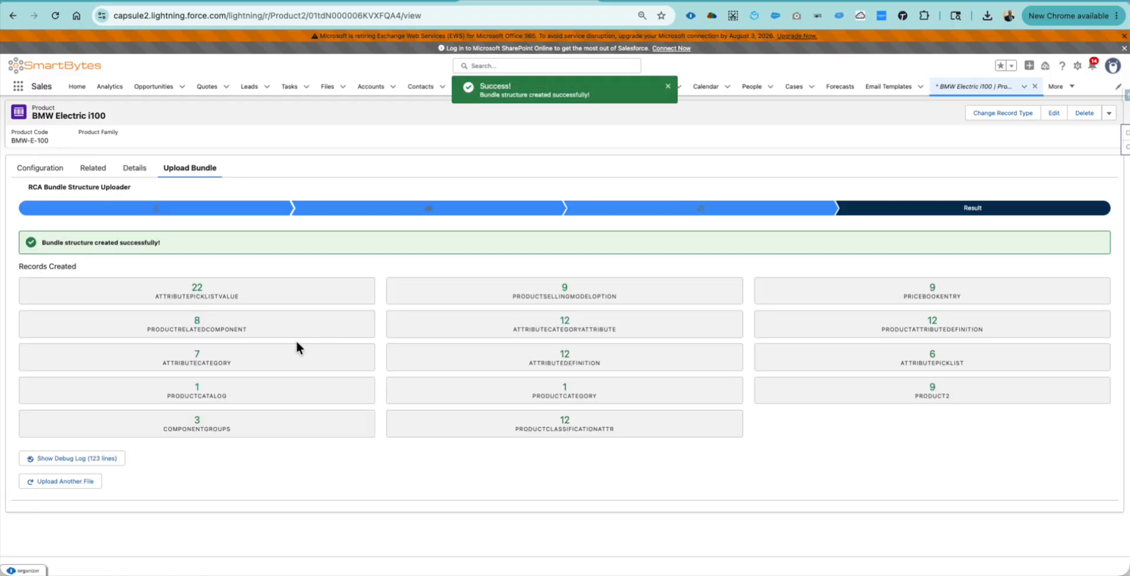
{"action": "left_click", "coordinate": [68, 464]}
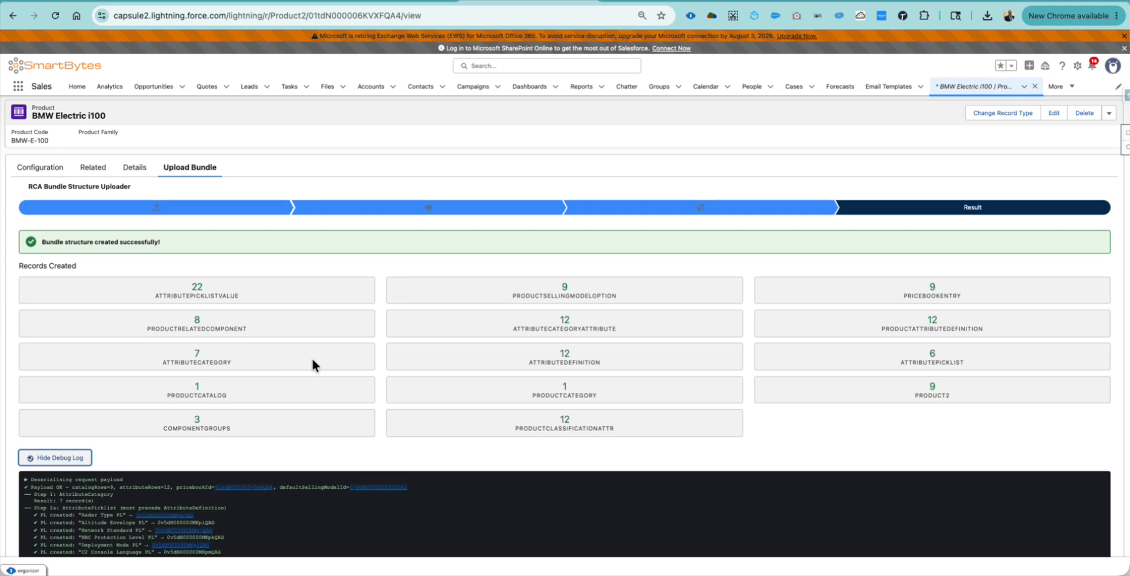
{"action": "scroll", "coordinate": [312, 356], "scroll_direction": "down", "scroll_amount": 2}
{"action": "scroll", "coordinate": [306, 389], "scroll_direction": "down", "scroll_amount": 4}
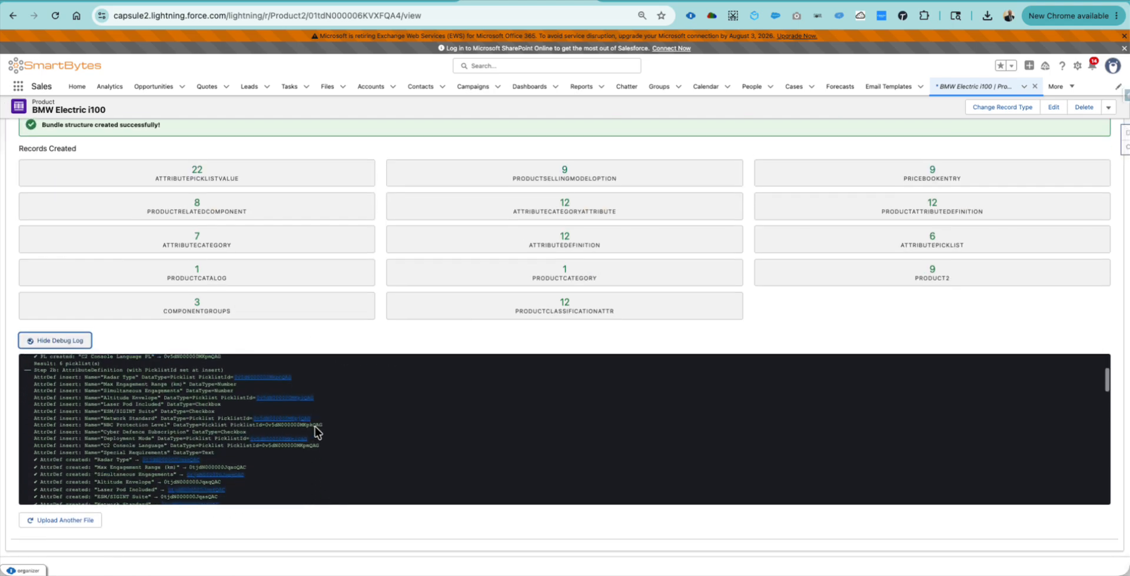
{"action": "scroll", "coordinate": [247, 455], "scroll_direction": "down", "scroll_amount": 5}
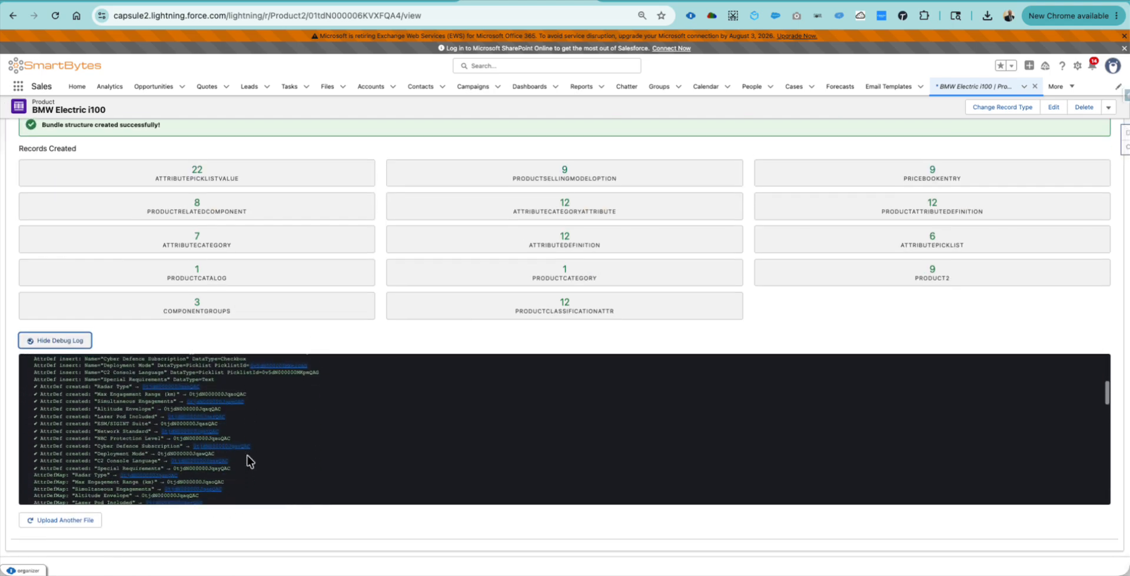
{"action": "scroll", "coordinate": [248, 462], "scroll_direction": "down", "scroll_amount": 3}
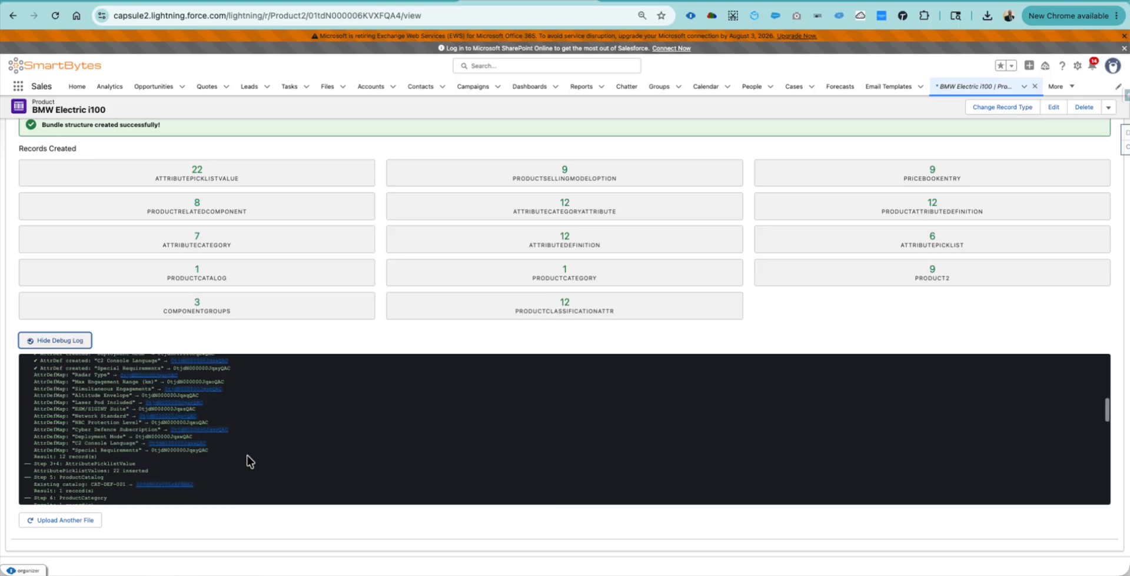
{"action": "scroll", "coordinate": [247, 454], "scroll_direction": "down", "scroll_amount": 2}
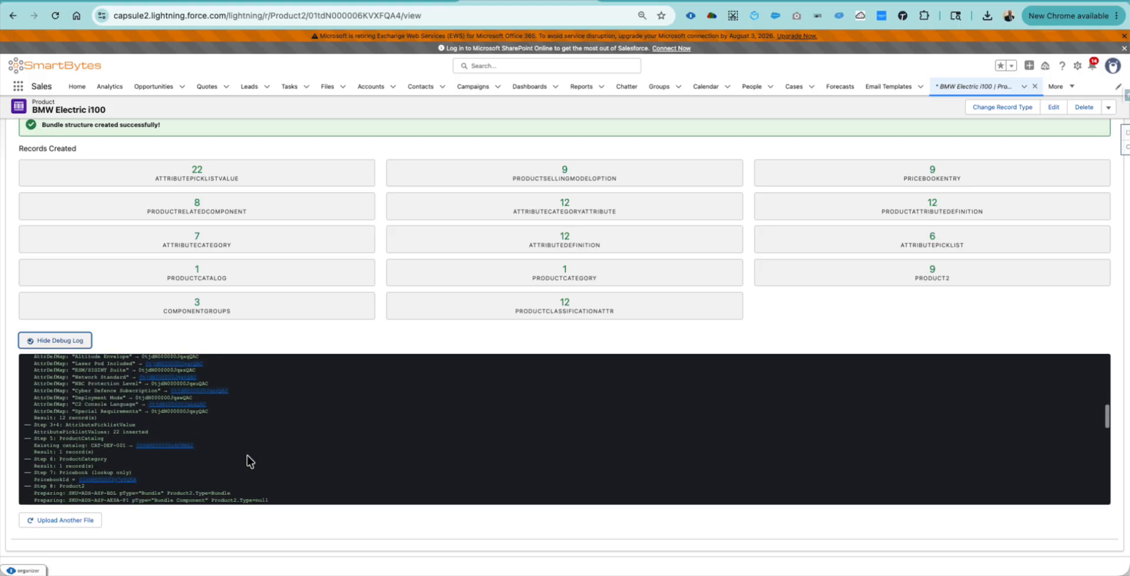
{"action": "scroll", "coordinate": [247, 455], "scroll_direction": "down", "scroll_amount": 3}
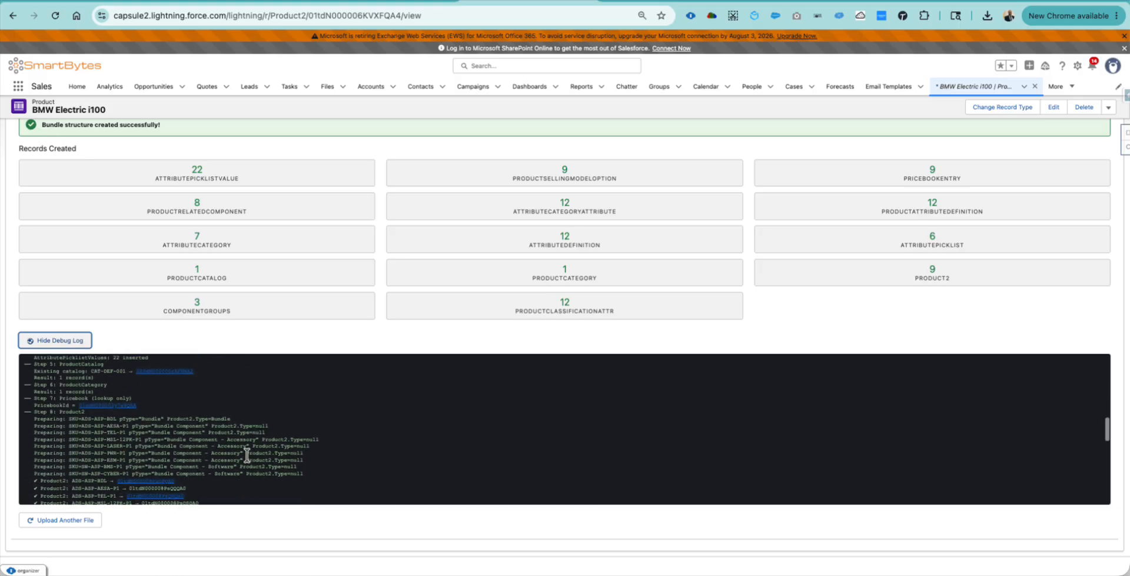
{"action": "scroll", "coordinate": [247, 454], "scroll_direction": "down", "scroll_amount": 3}
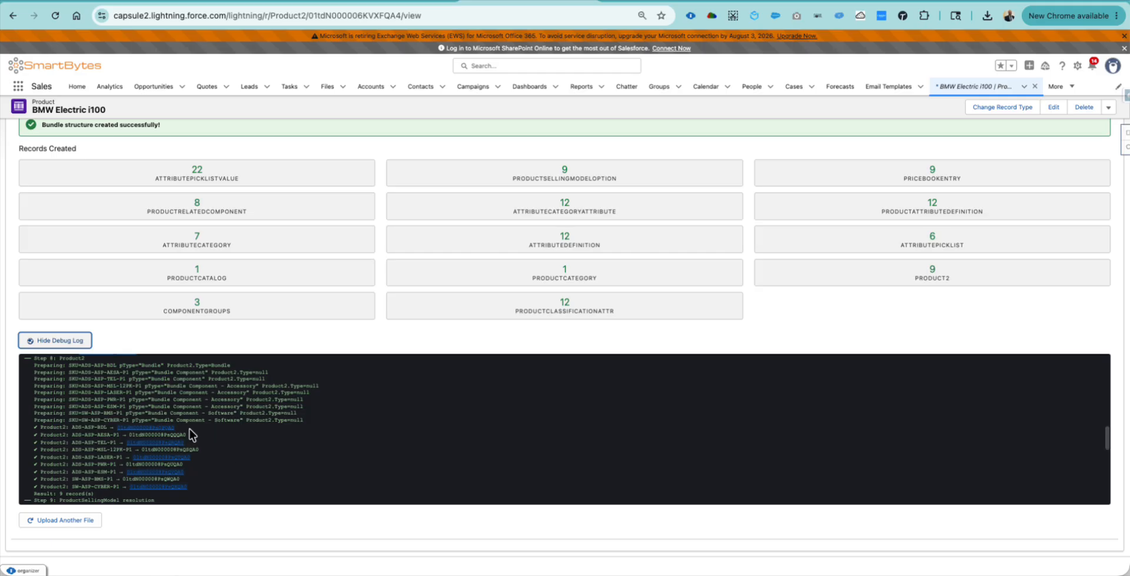
- Copy the ADS-ASP-BDL bundle product's record link from the debug log
{"action": "left_click_drag", "start_coordinate": [179, 427], "coordinate": [118, 428]}
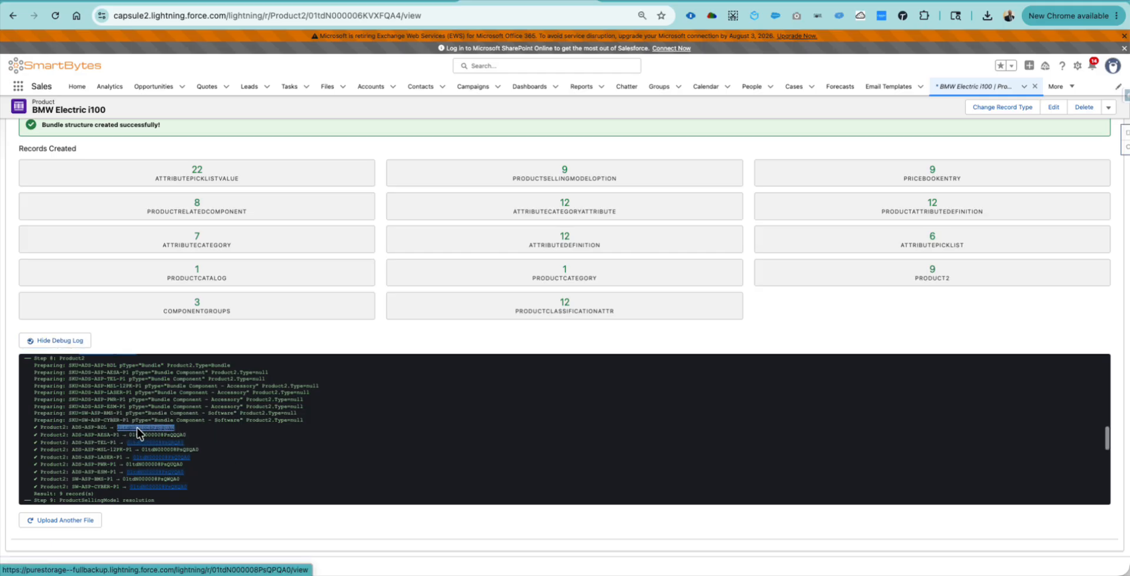
{"action": "right_click", "coordinate": [138, 428]}
{"action": "left_click", "coordinate": [189, 336]}
{"action": "scroll", "coordinate": [305, 253], "scroll_direction": "up", "scroll_amount": 3}
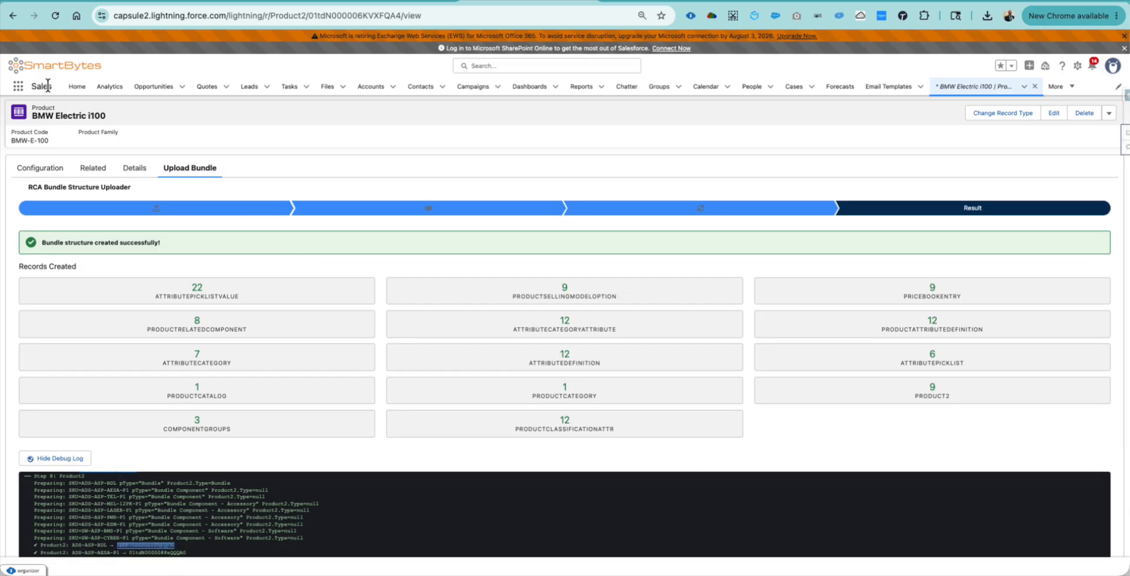
- On the quote's tab, close the Sky Guardian configurator without saving changes
{"action": "left_click", "coordinate": [19, 86]}
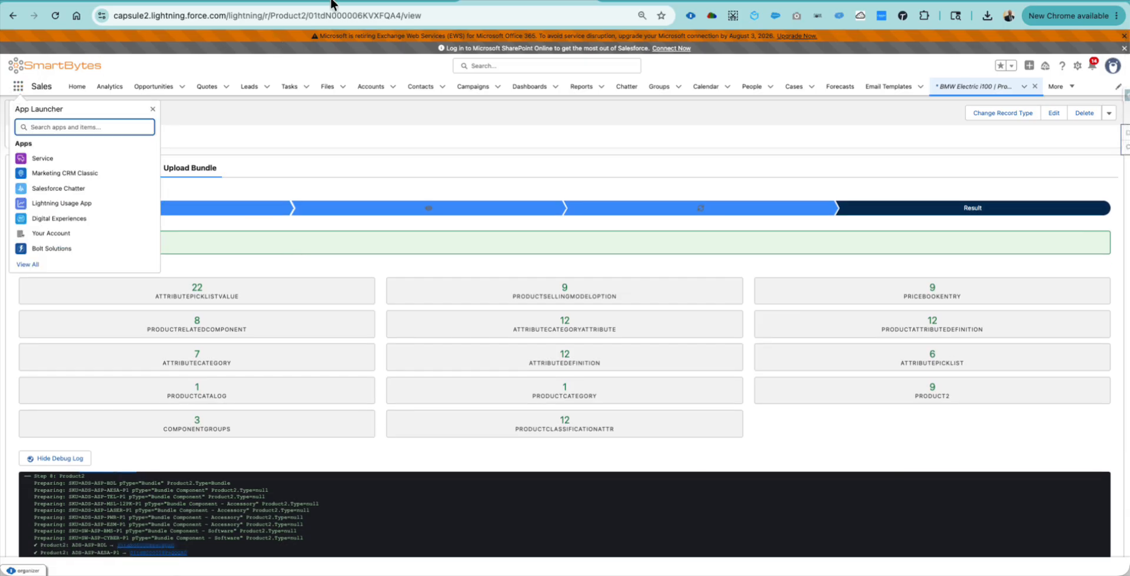
{"action": "left_click", "coordinate": [374, 2]}
{"action": "left_click", "coordinate": [263, 1]}
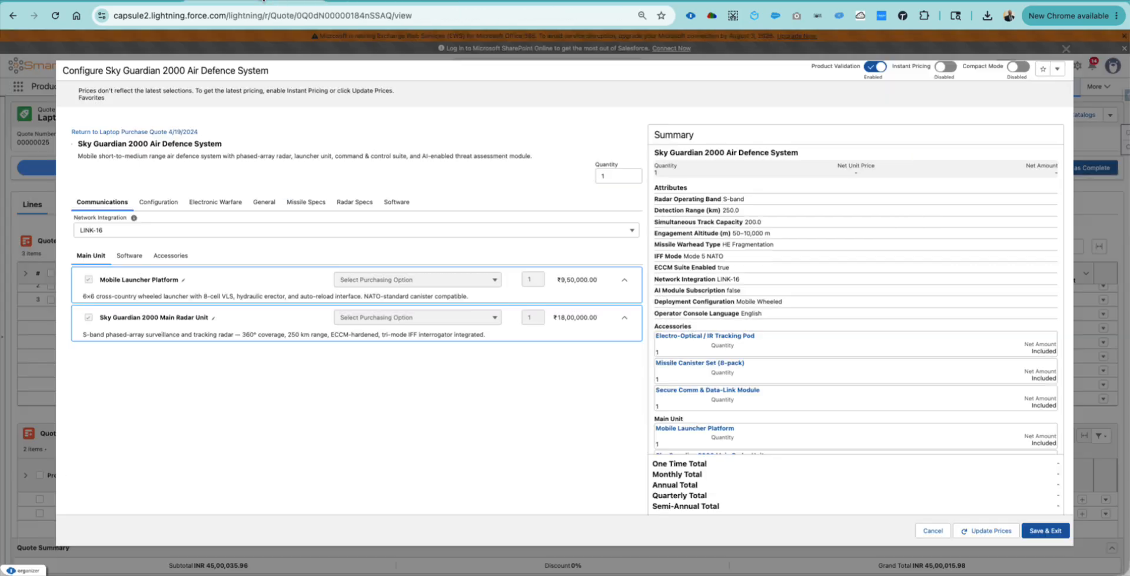
{"action": "left_click", "coordinate": [1069, 49]}
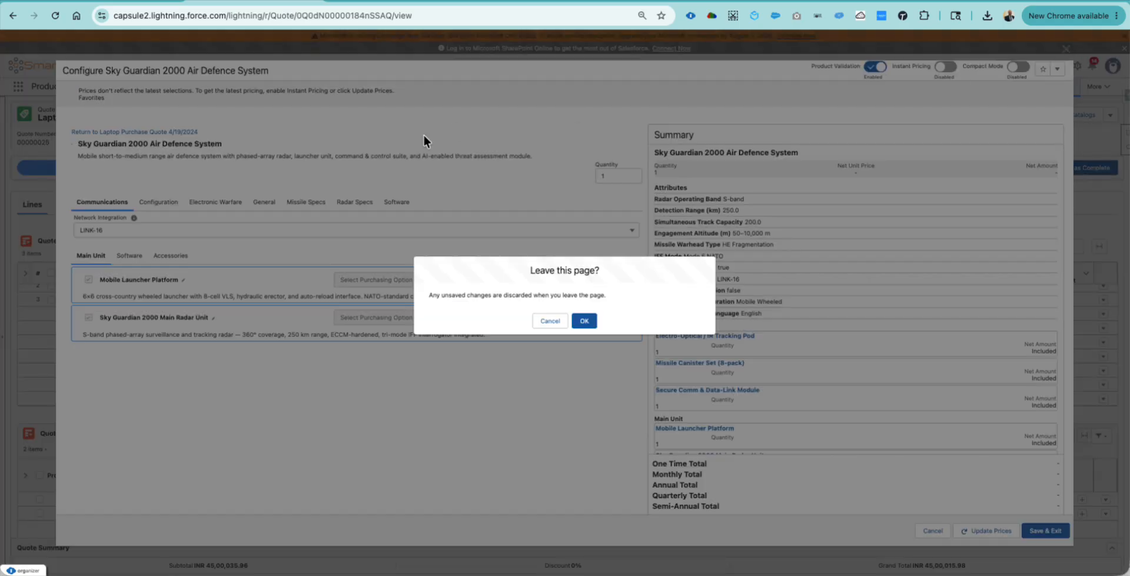
{"action": "left_click", "coordinate": [585, 321]}
- Paste the copied record ID into the page address to open the Aegis Shield Pro product
{"action": "left_click", "coordinate": [166, 88]}
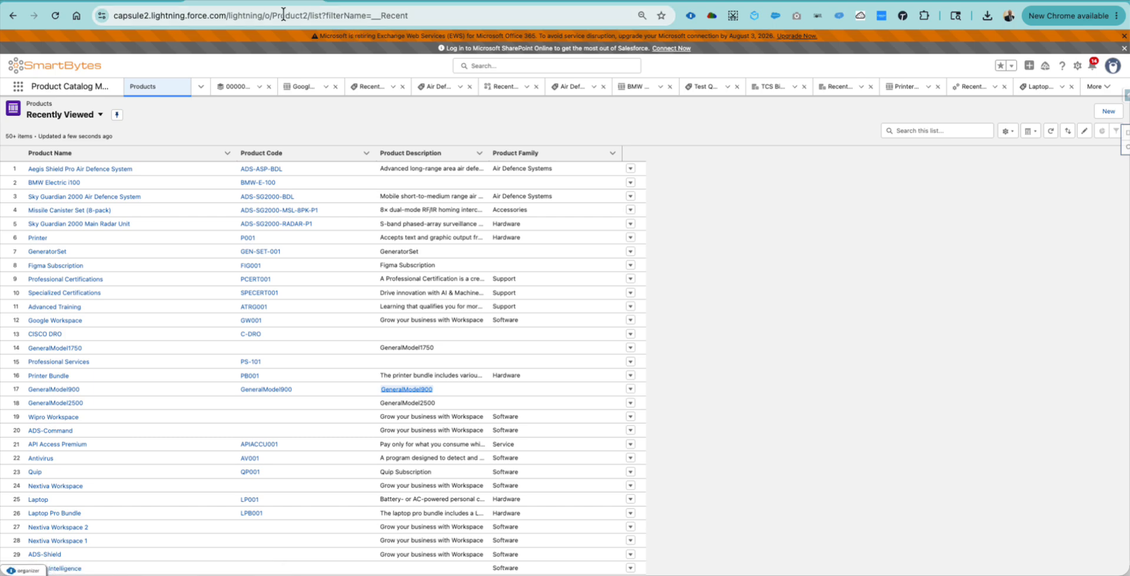
{"action": "left_click_drag", "start_coordinate": [227, 15], "coordinate": [452, 36]}
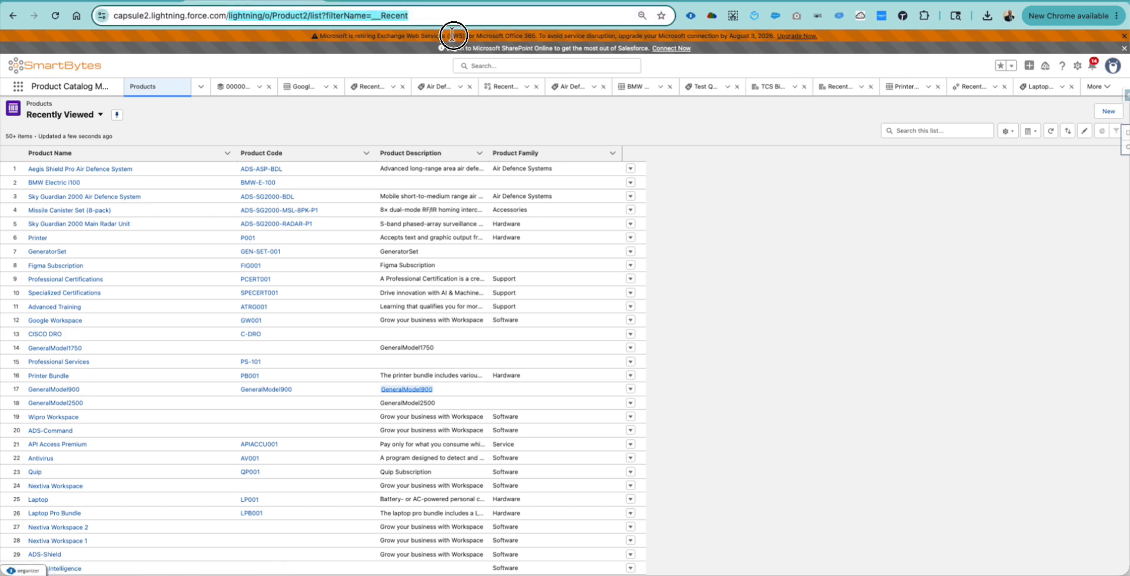
{"action": "key", "text": "super+v"}
{"action": "key", "text": "Return"}
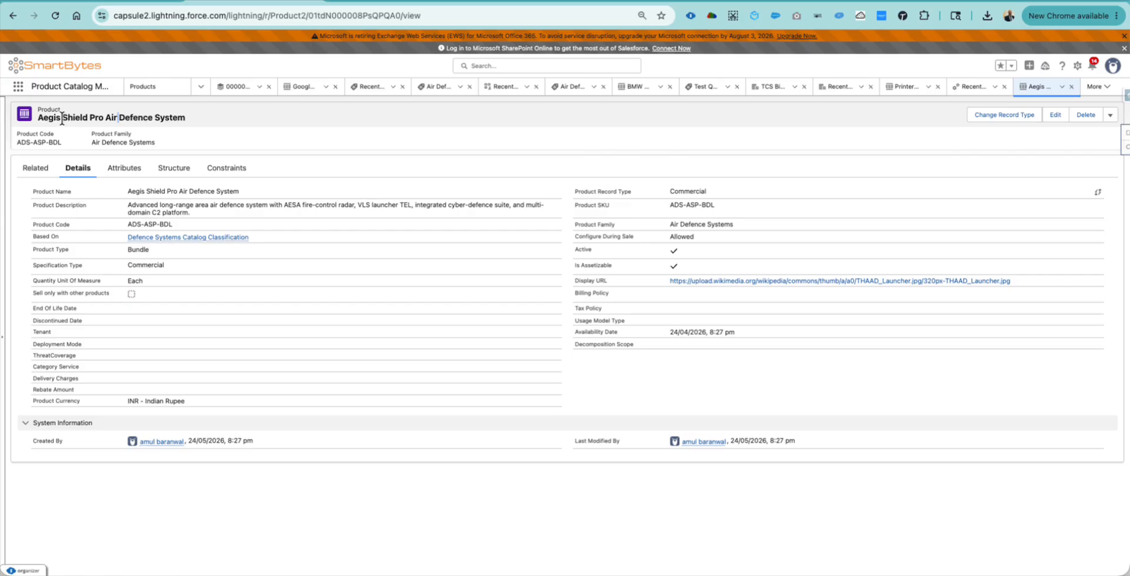
- Open the product's Structure view and its component groups, then reload the page
{"action": "double_click", "coordinate": [74, 117]}
{"action": "left_click", "coordinate": [138, 118]}
{"action": "triple_click", "coordinate": [138, 117]}
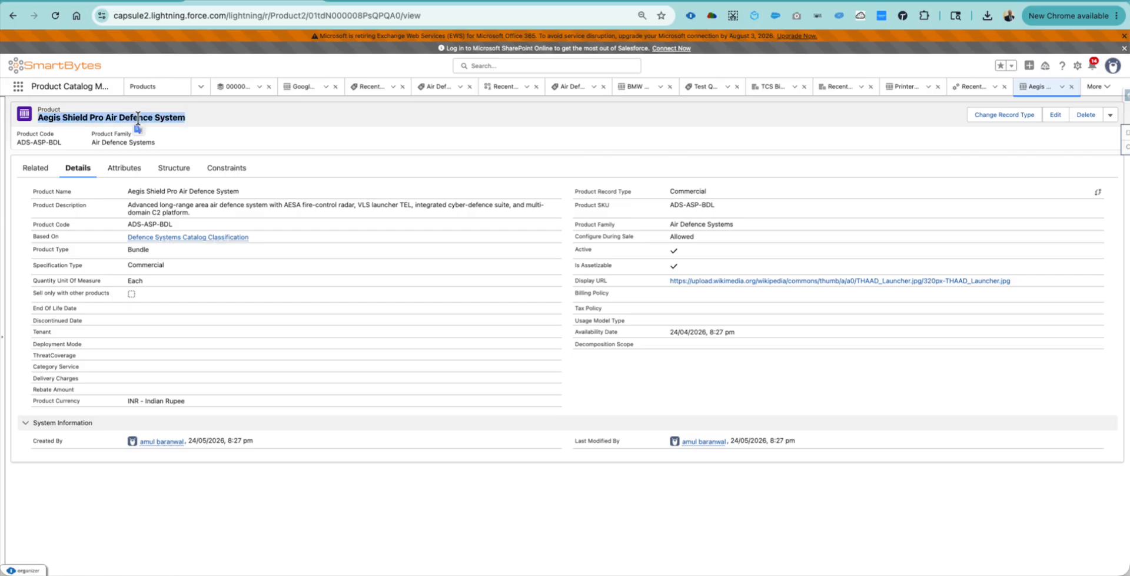
{"action": "left_click", "coordinate": [174, 168]}
{"action": "left_click", "coordinate": [132, 235]}
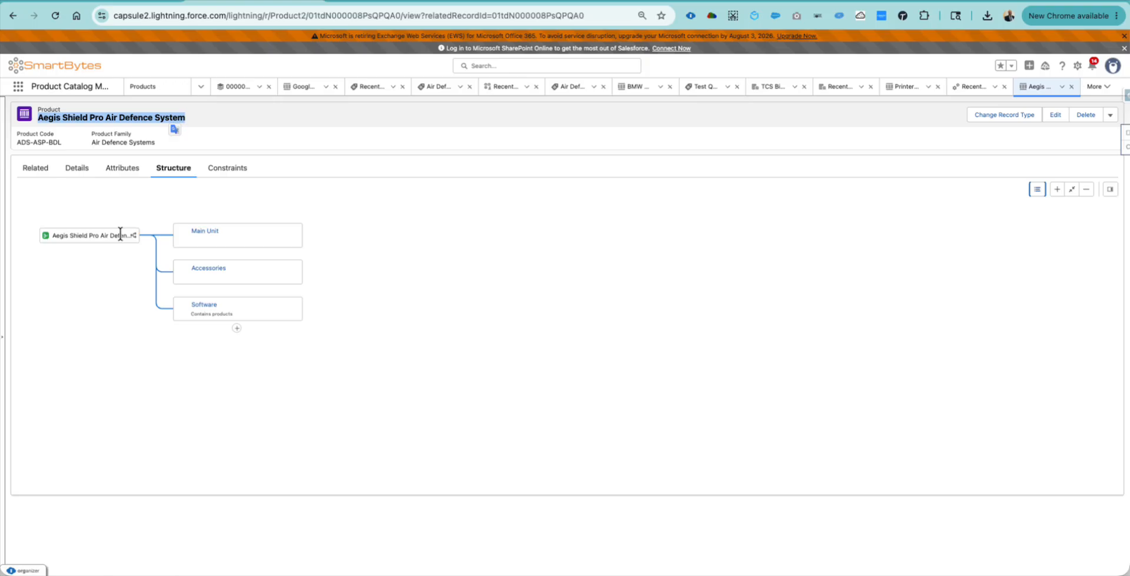
{"action": "left_click", "coordinate": [255, 238]}
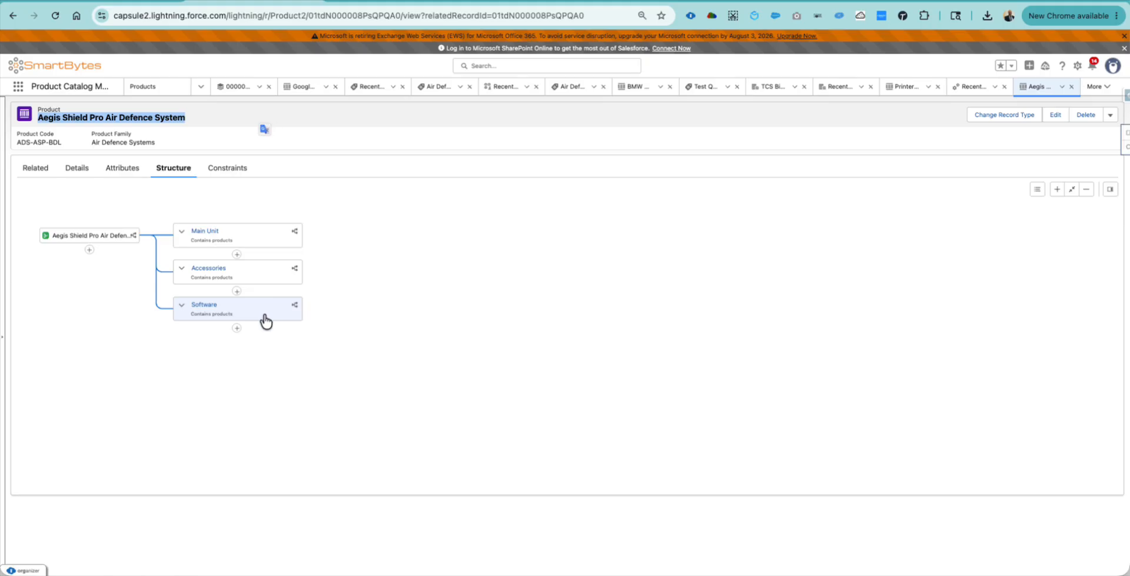
{"action": "left_click", "coordinate": [56, 14]}
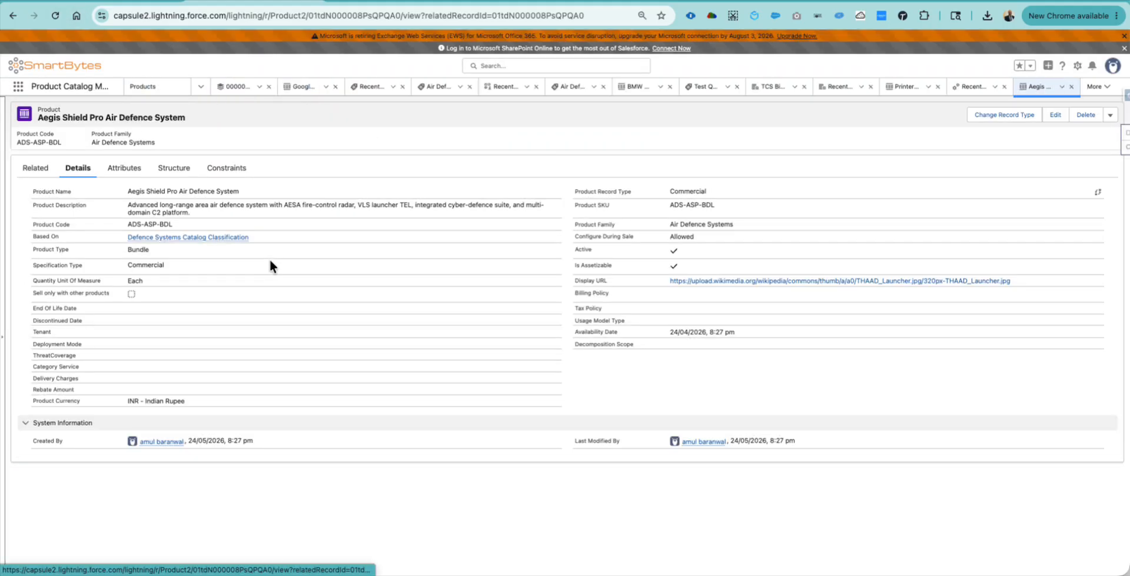
- Expand the Main Unit, Accessories and Software groups in the bundle structure
{"action": "left_click", "coordinate": [177, 171]}
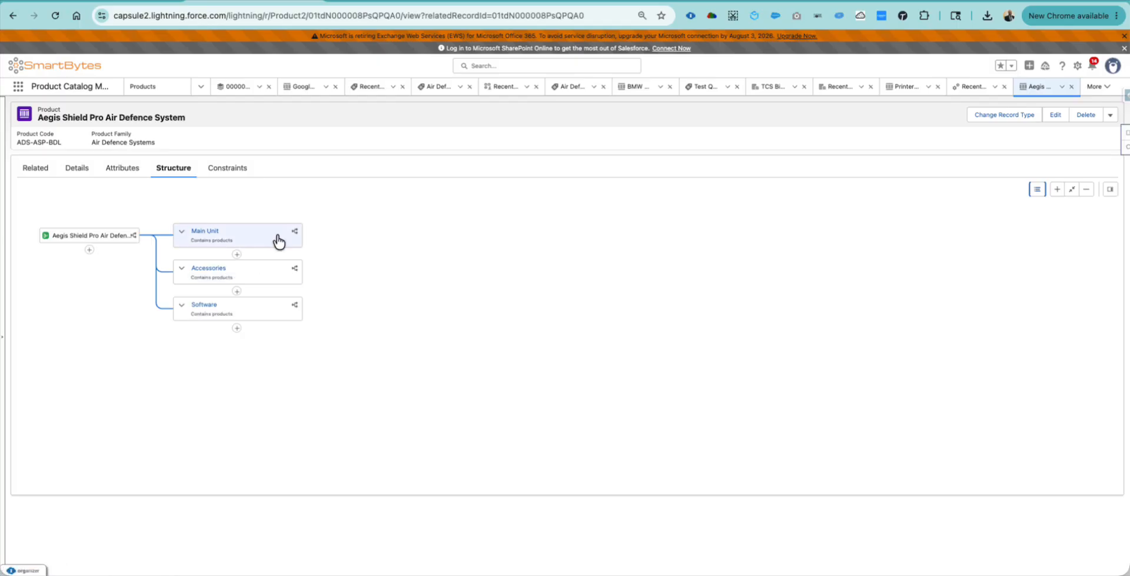
{"action": "left_click", "coordinate": [279, 241]}
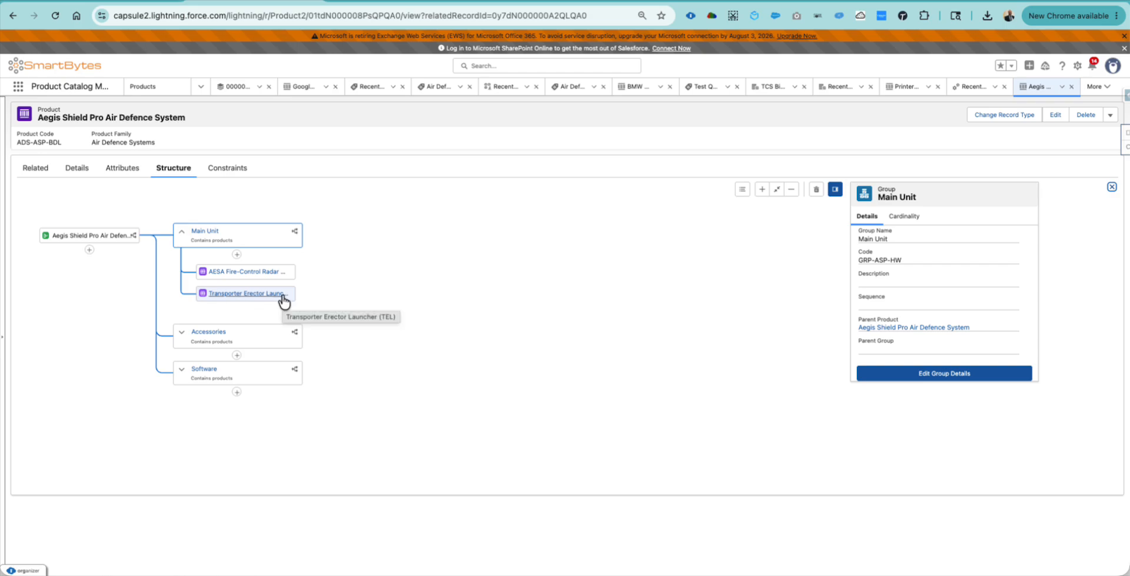
{"action": "left_click", "coordinate": [264, 336]}
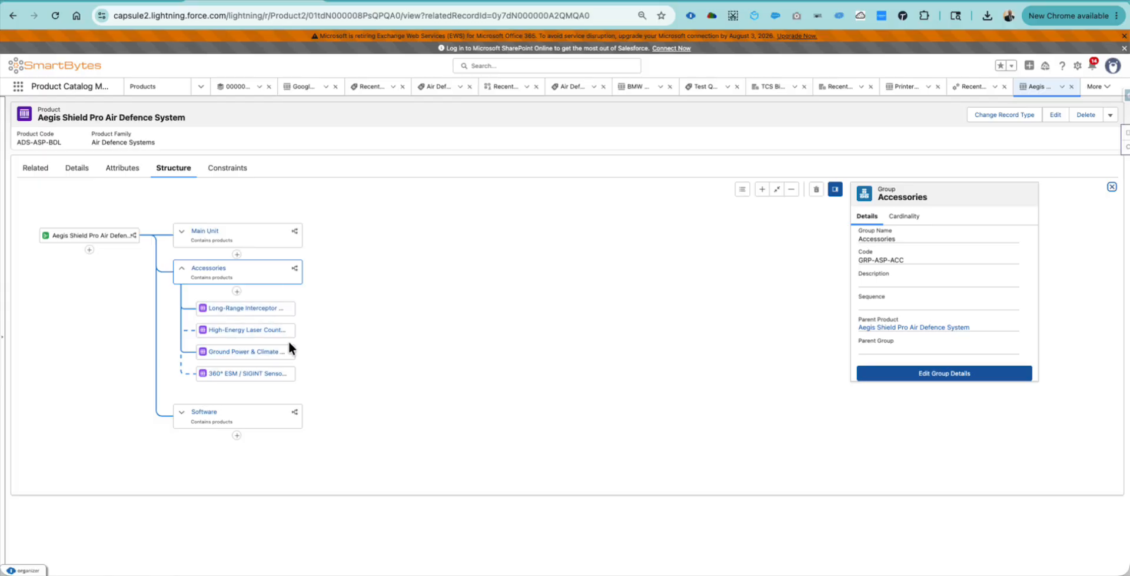
{"action": "left_click", "coordinate": [274, 419]}
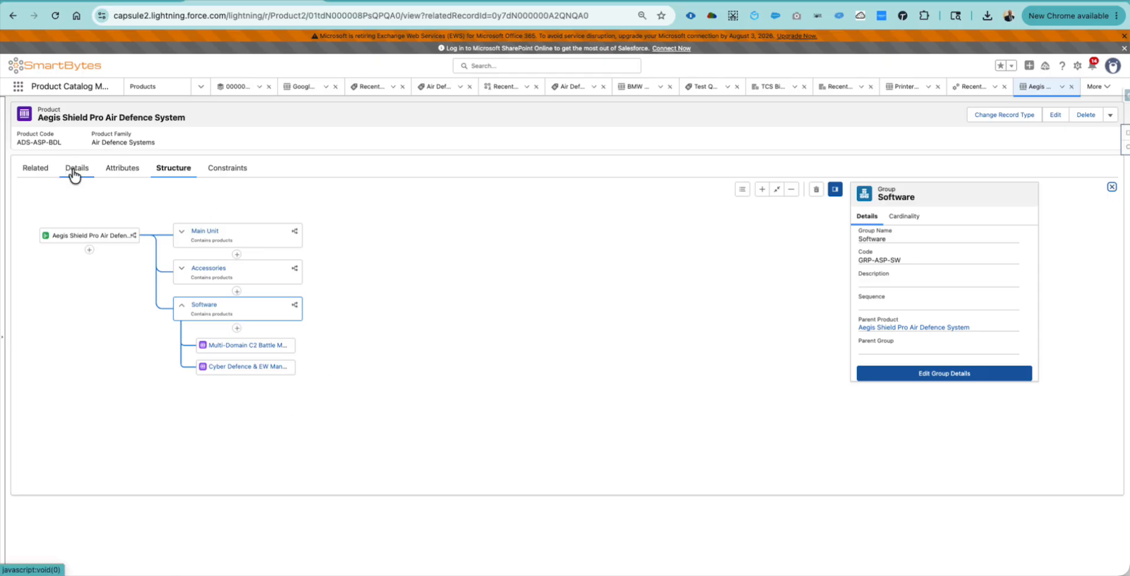
- From the related lists, assign Aegis Shield Pro to the Air Defence Systems category and save
{"action": "left_click", "coordinate": [29, 169]}
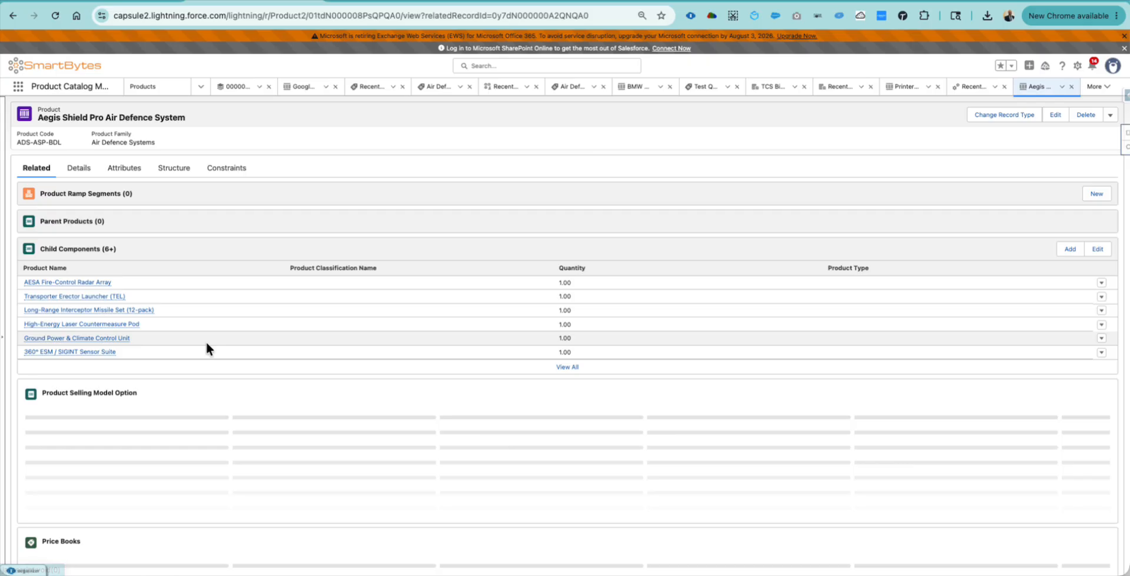
{"action": "scroll", "coordinate": [206, 344], "scroll_direction": "down", "scroll_amount": 3}
{"action": "scroll", "coordinate": [206, 341], "scroll_direction": "down", "scroll_amount": 2}
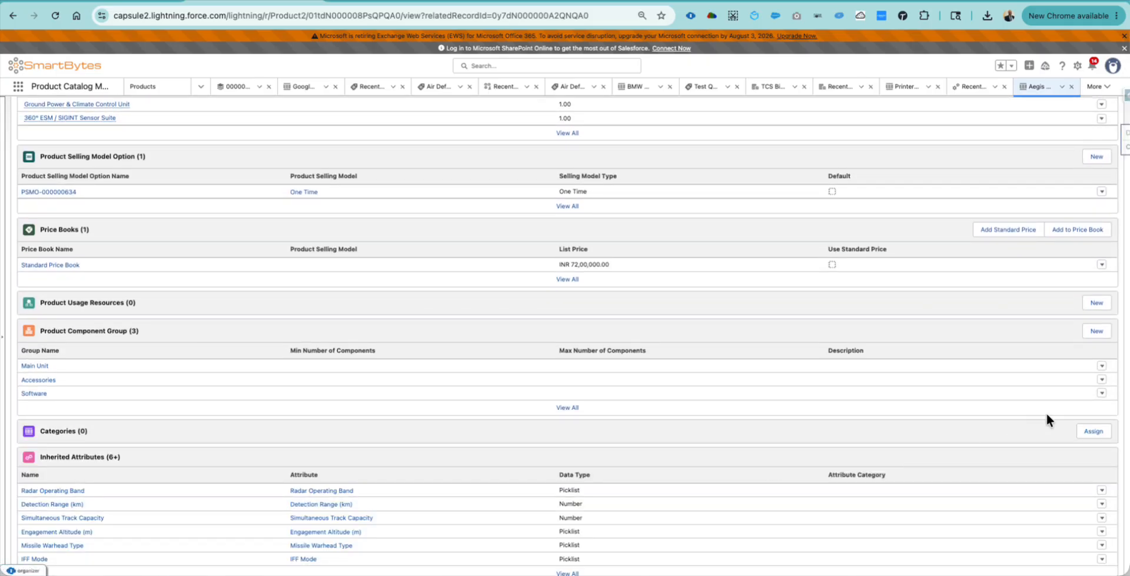
{"action": "left_click", "coordinate": [1096, 430]}
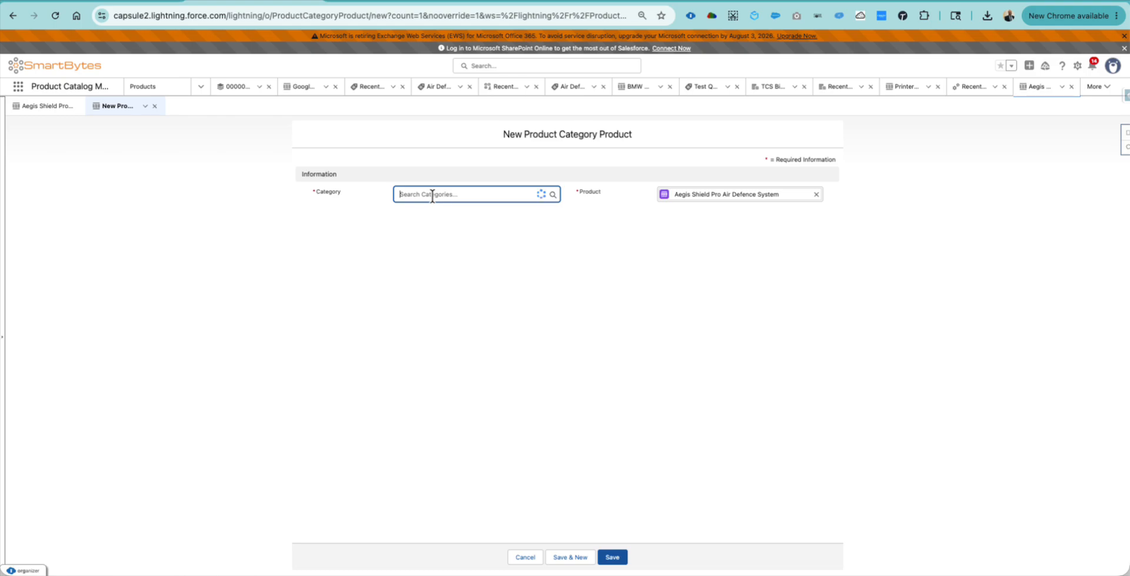
{"action": "left_click", "coordinate": [432, 196]}
{"action": "left_click", "coordinate": [449, 229]}
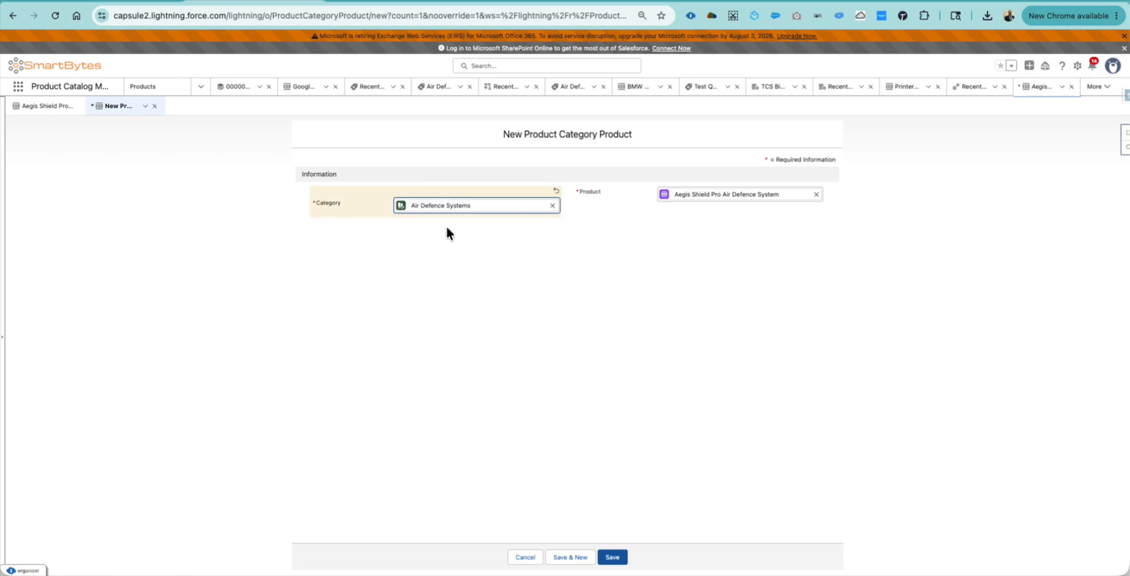
{"action": "left_click", "coordinate": [553, 204]}
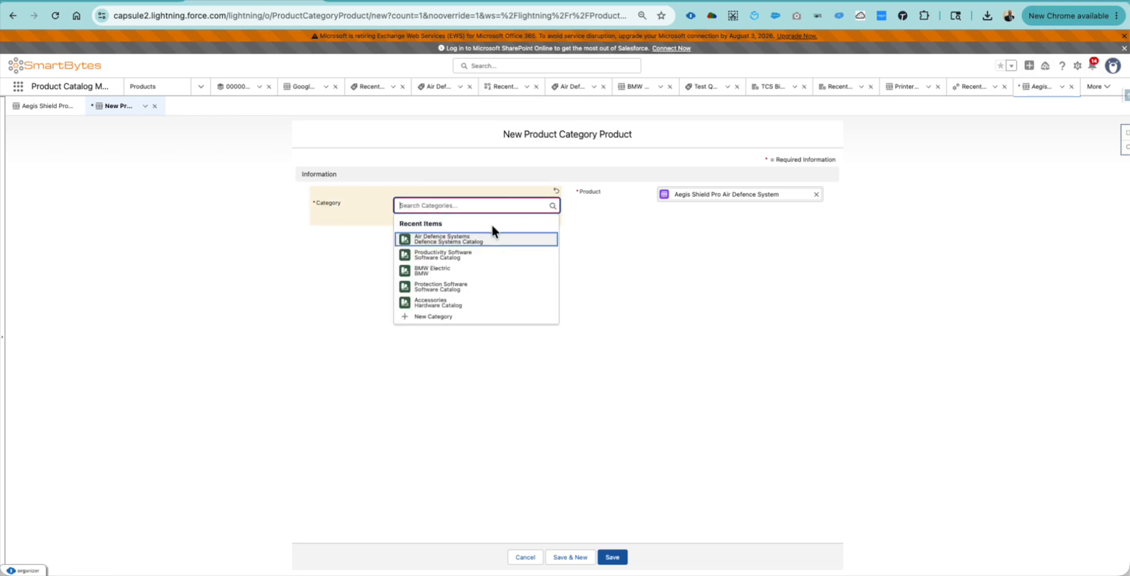
{"action": "left_click", "coordinate": [462, 241]}
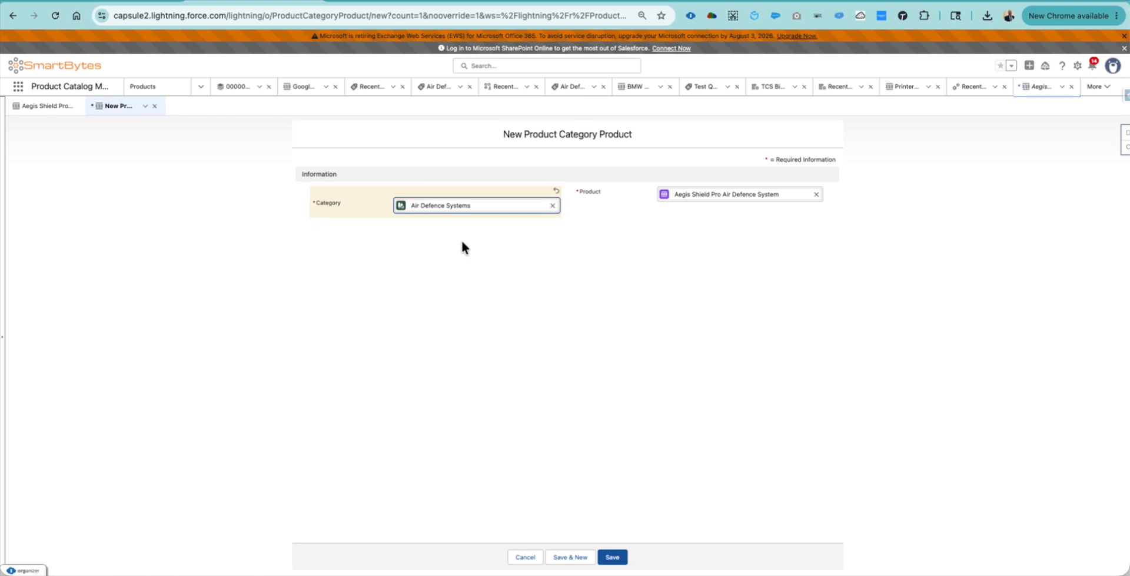
{"action": "left_click", "coordinate": [614, 556]}
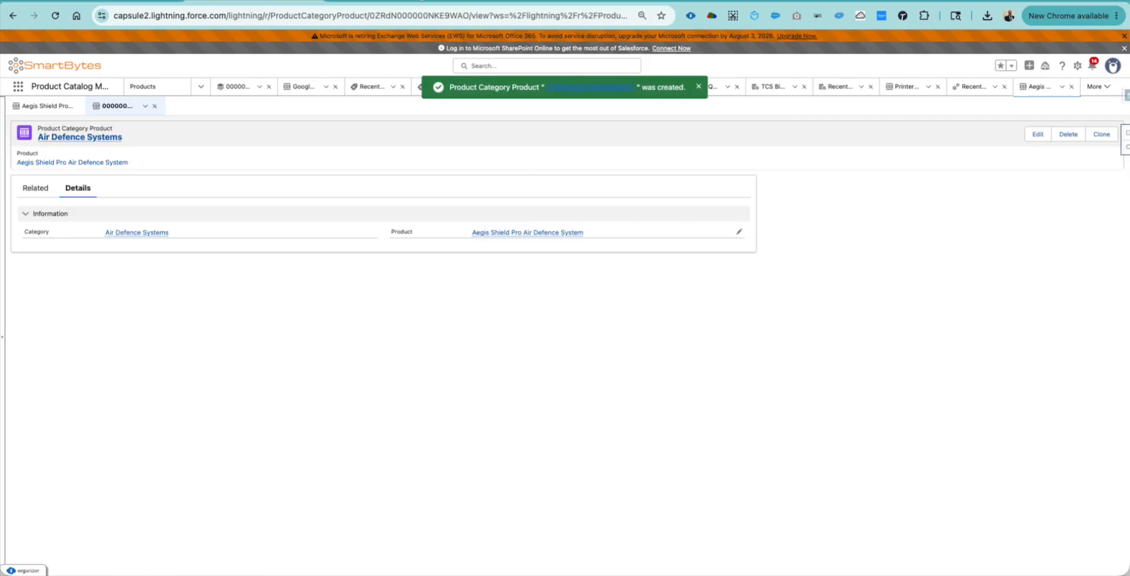
{"action": "left_click", "coordinate": [387, 2]}
- Open Salesforce Pricing Setup from Setup via a Quick Find search for 'salesforce pr'
{"action": "left_click", "coordinate": [647, 2]}
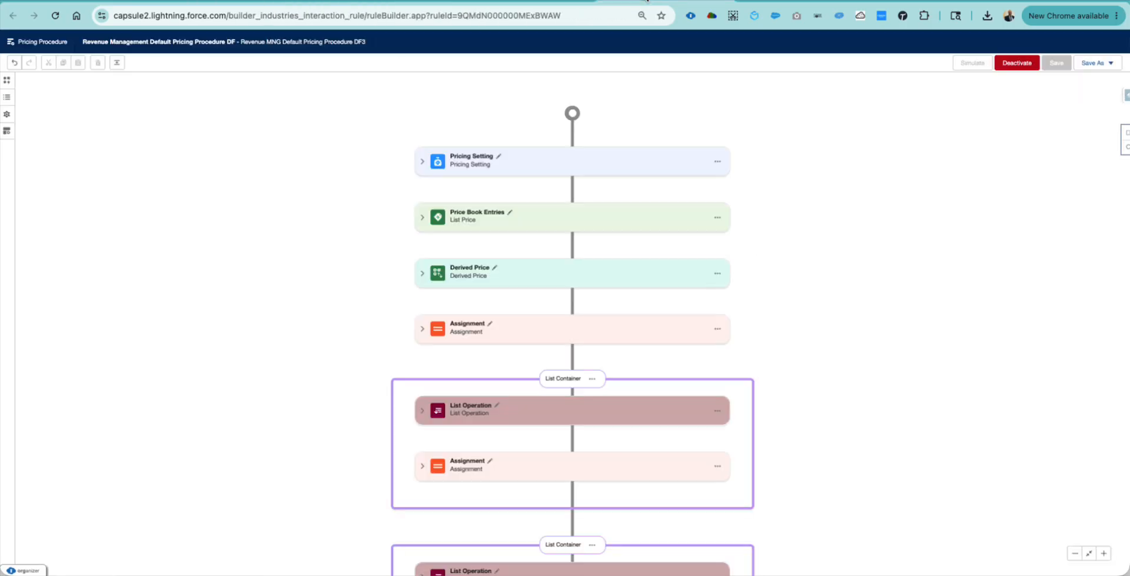
{"action": "left_click", "coordinate": [530, 3]}
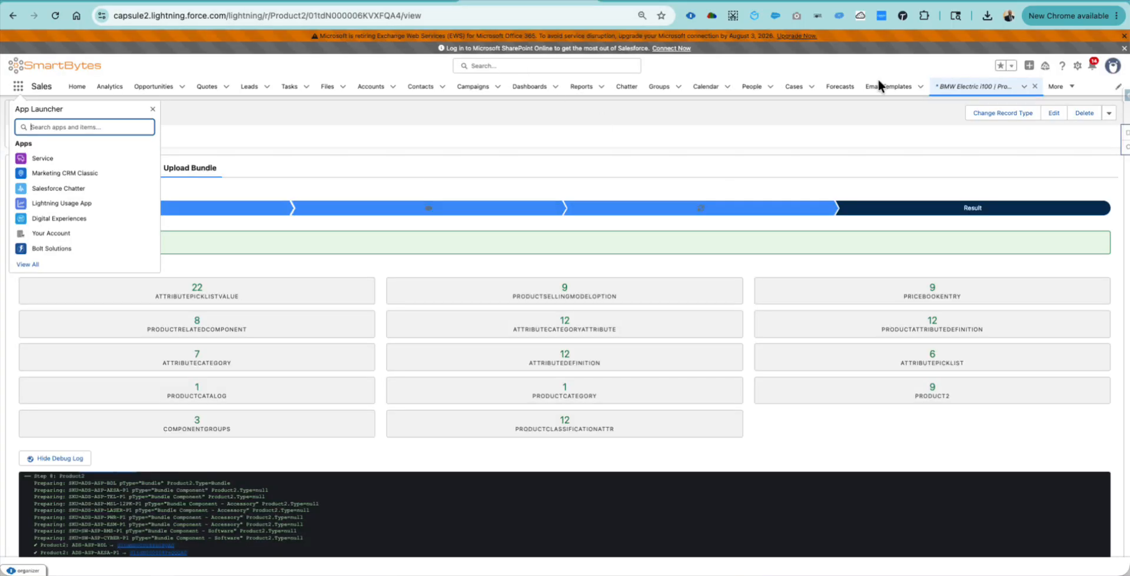
{"action": "left_click", "coordinate": [1077, 66]}
{"action": "left_click", "coordinate": [1027, 110]}
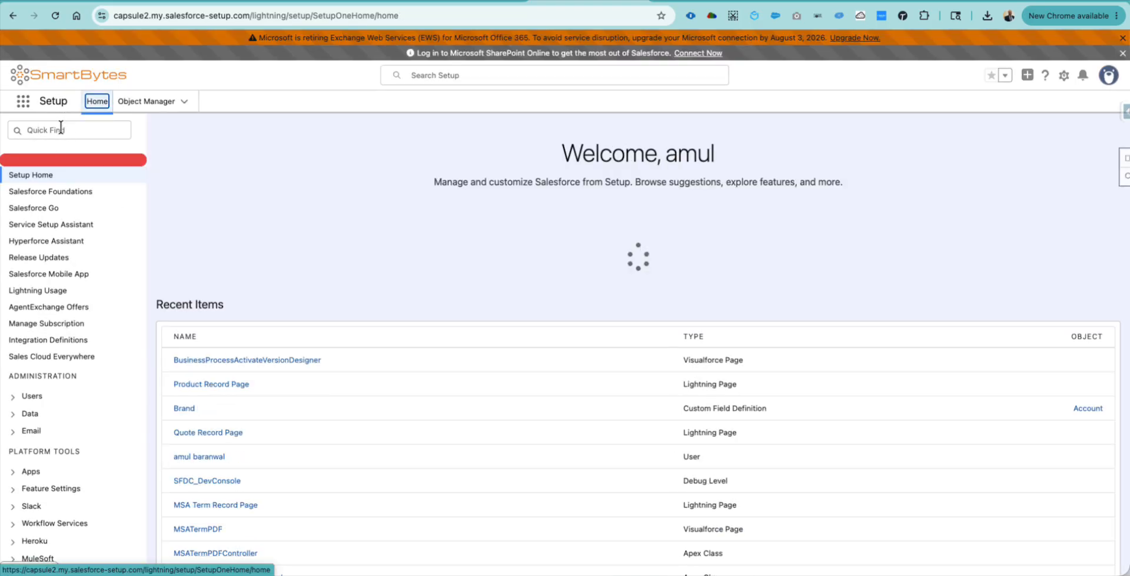
{"action": "left_click", "coordinate": [61, 128]}
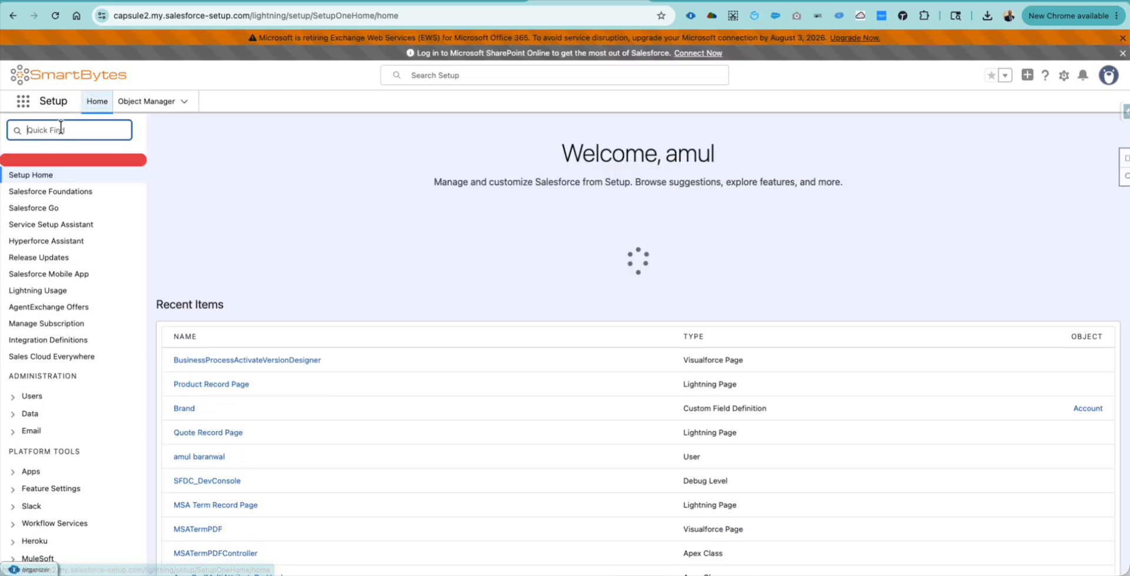
{"action": "type", "text": "salesforce"}
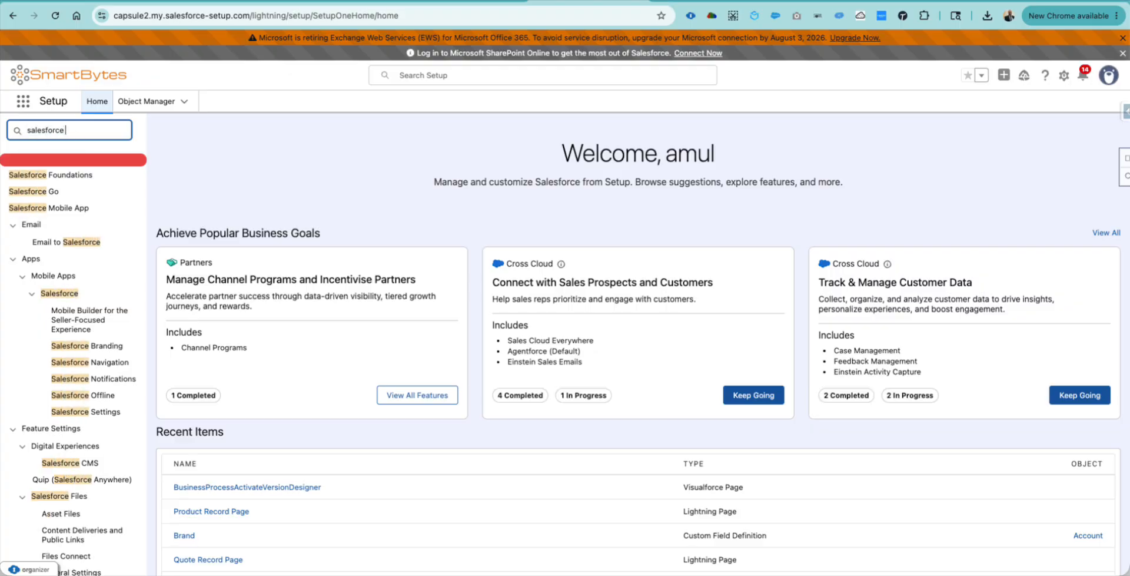
{"action": "type", "text": " pr"}
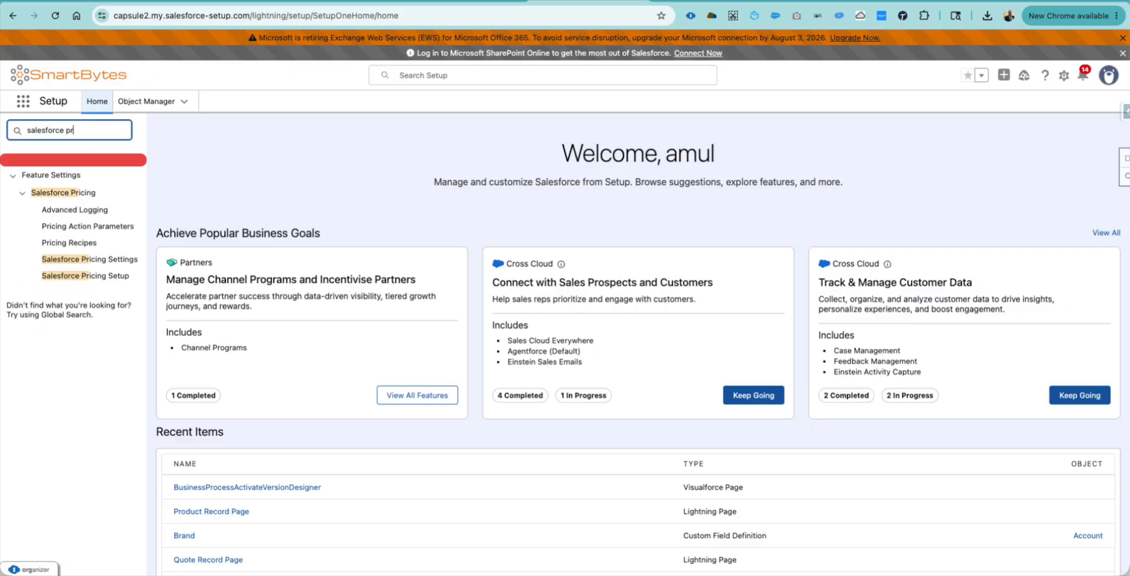
{"action": "left_click", "coordinate": [94, 278]}
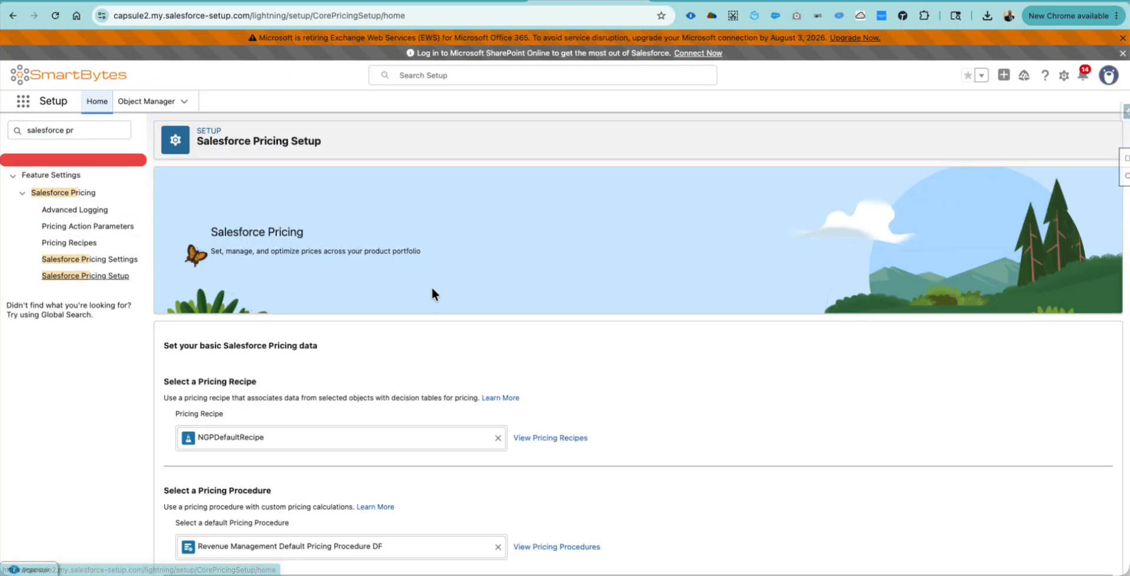
- Sync and confirm all pricing data, then return to the Air Defence Systems category record
{"action": "scroll", "coordinate": [599, 287], "scroll_direction": "down", "scroll_amount": 5}
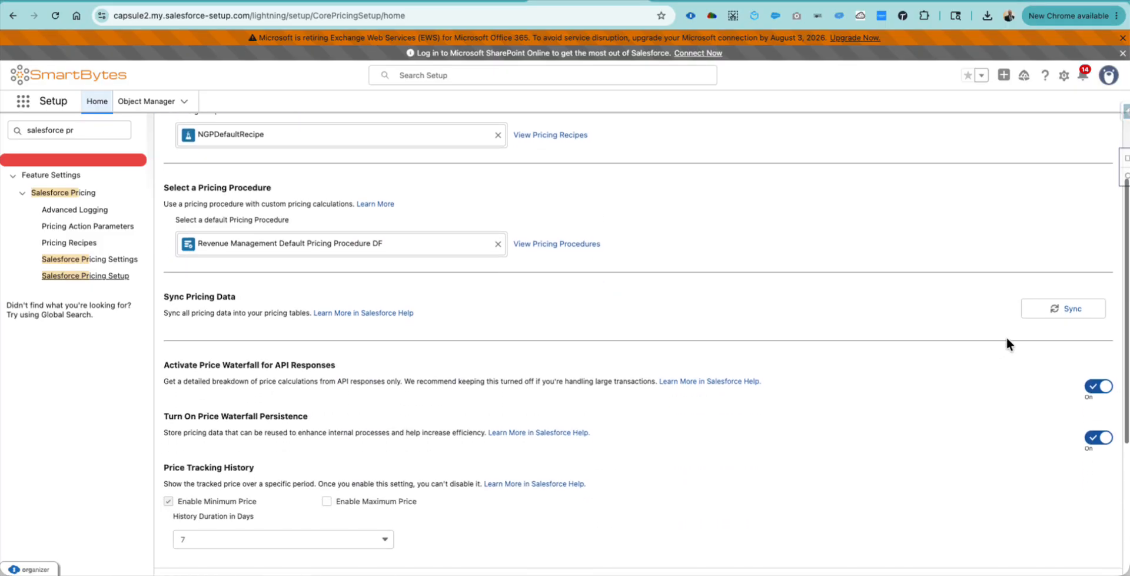
{"action": "left_click", "coordinate": [1046, 315]}
{"action": "left_click", "coordinate": [651, 322]}
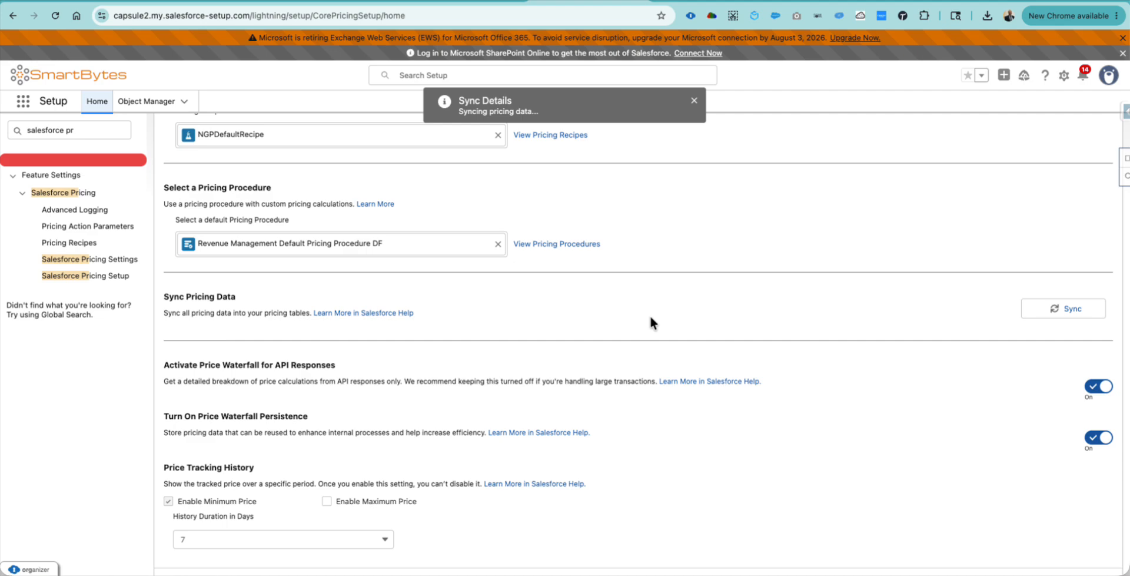
{"action": "left_click", "coordinate": [223, 1]}
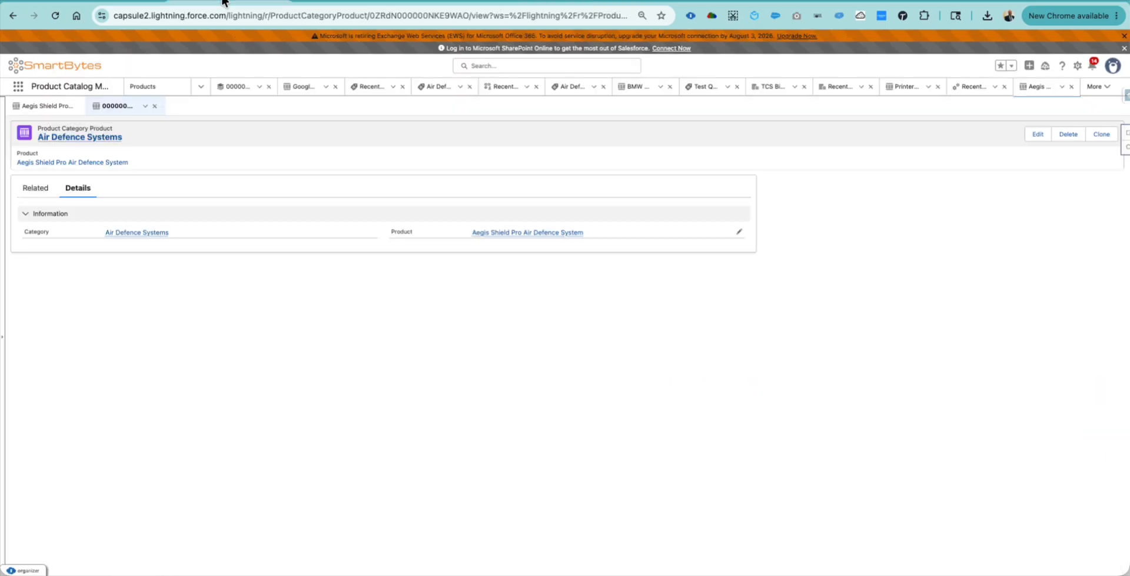
- Search the App Launcher for 'quot', open Quotes, and open the Test Quote record
{"action": "left_click", "coordinate": [19, 88]}
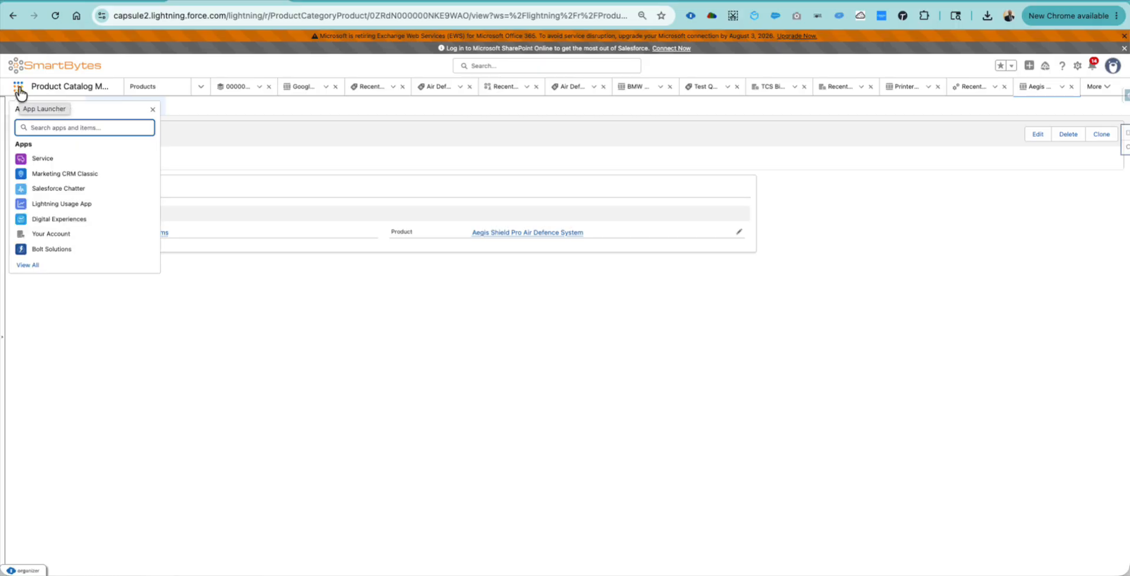
{"action": "type", "text": "quote"}
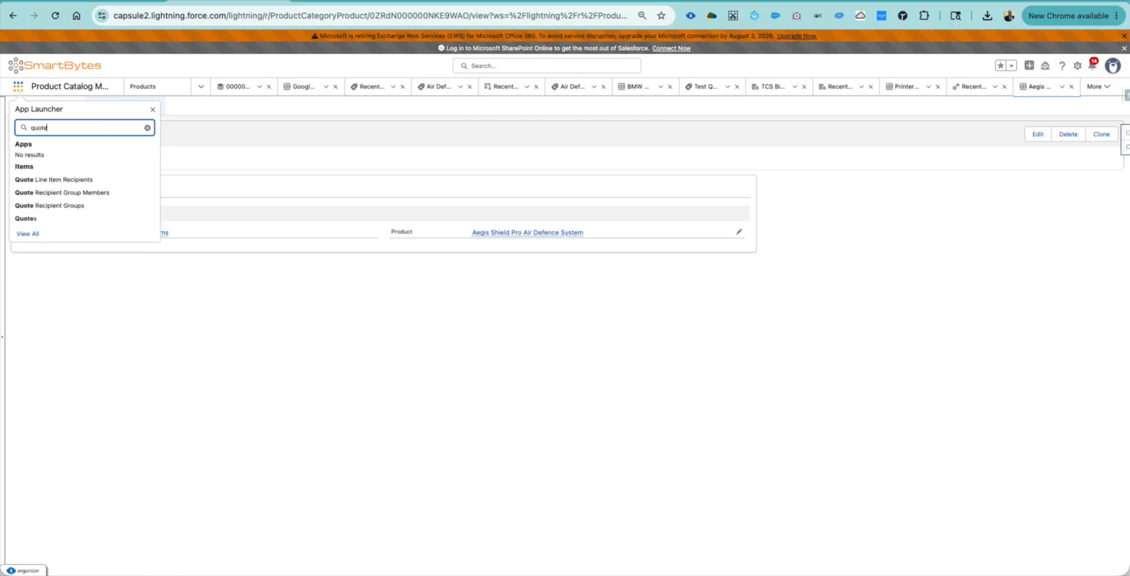
{"action": "left_click", "coordinate": [34, 218]}
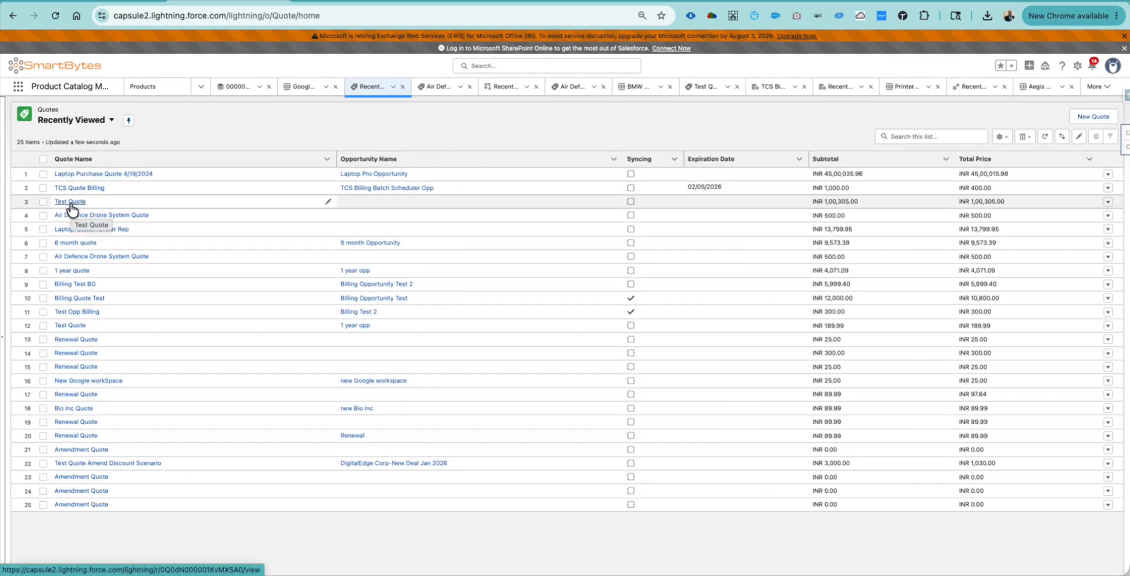
{"action": "left_click", "coordinate": [71, 202]}
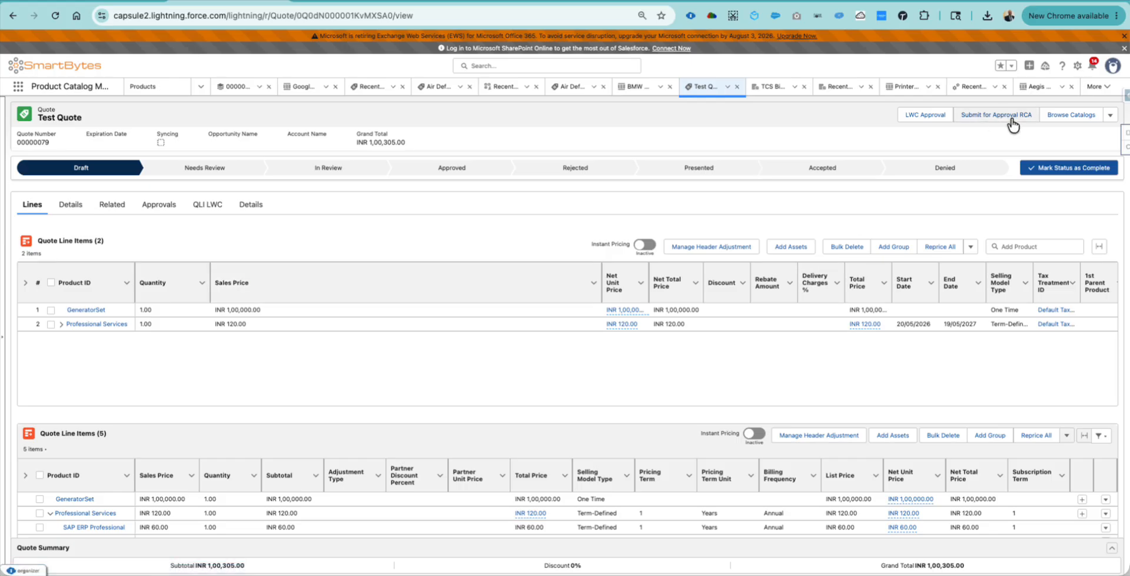
- Browse the Defence Systems Catalog to list Aegis Shield Pro and Sky Guardian 2000
{"action": "left_click", "coordinate": [1070, 118]}
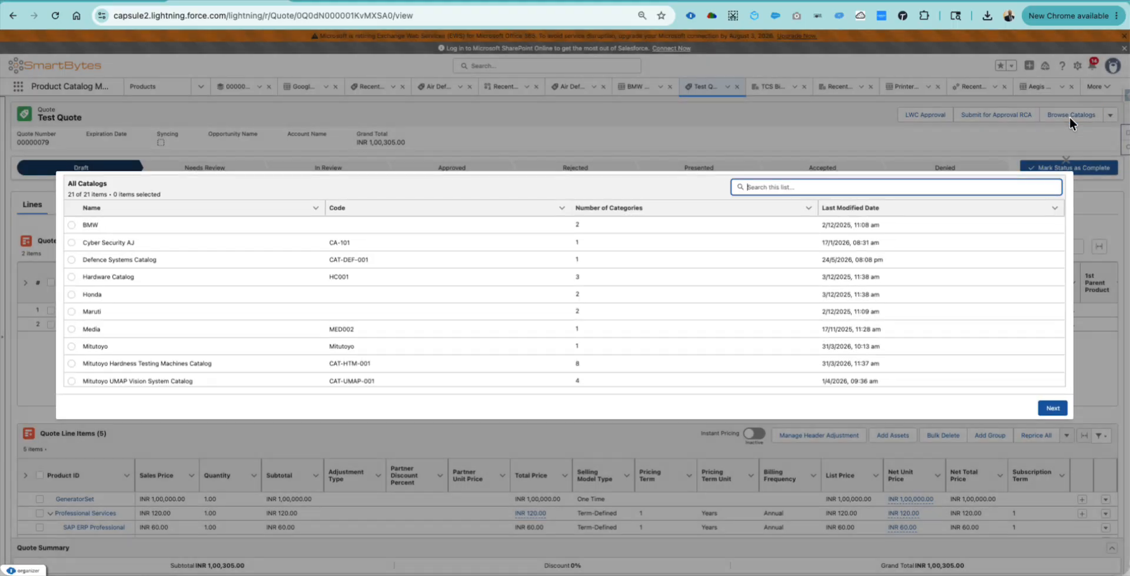
{"action": "left_click", "coordinate": [71, 259]}
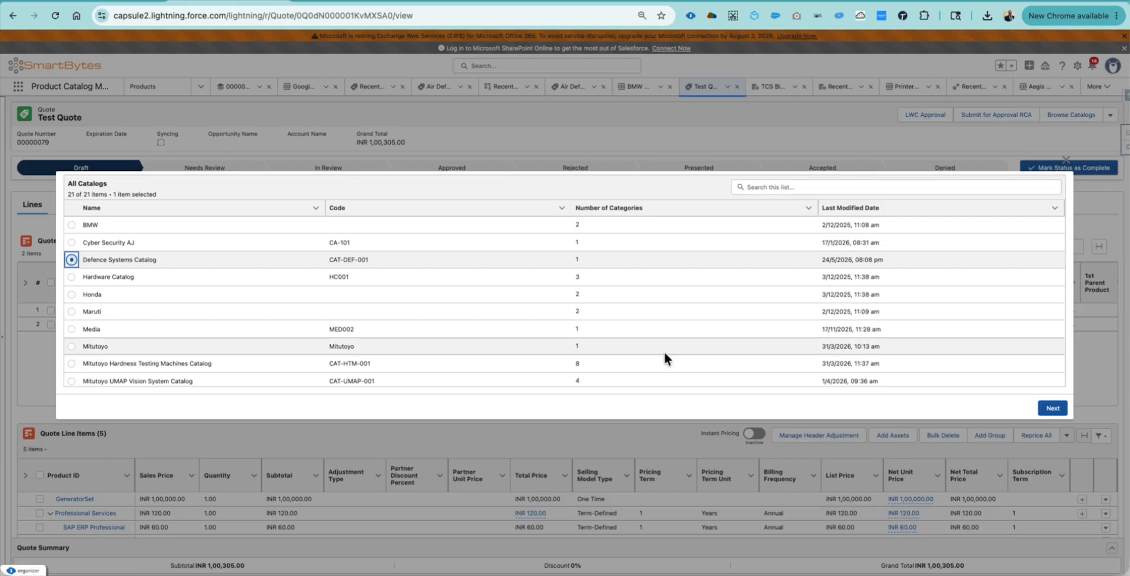
{"action": "left_click", "coordinate": [1053, 408]}
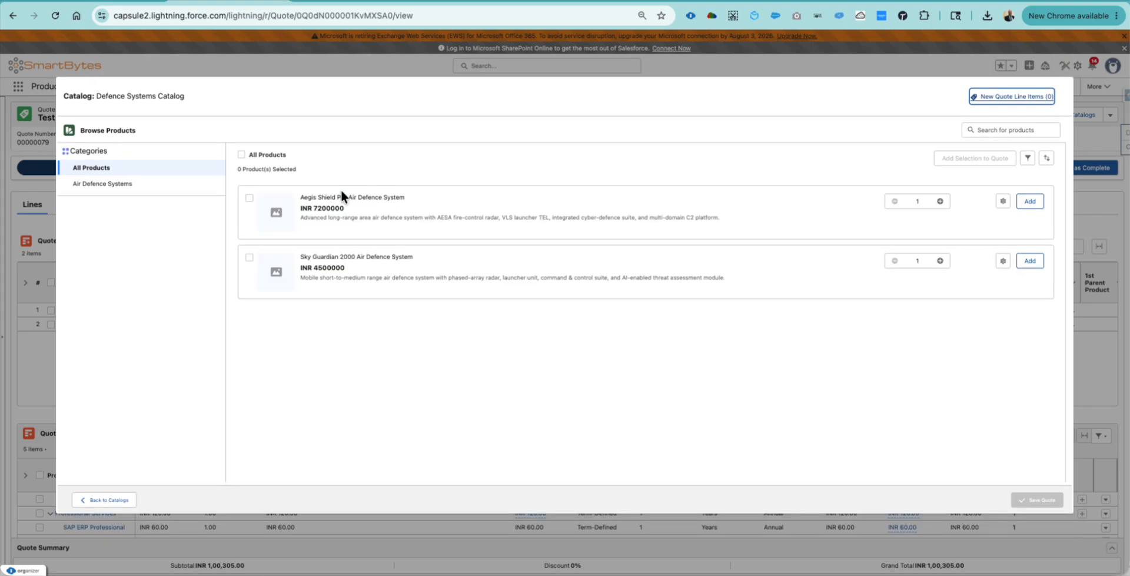
{"action": "triple_click", "coordinate": [324, 197]}
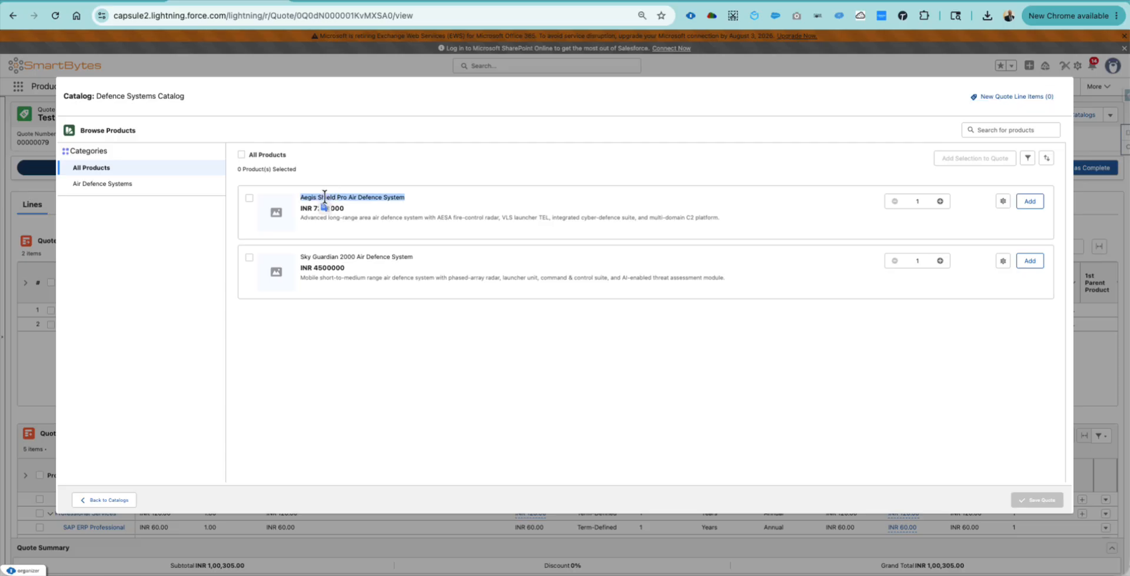
{"action": "key", "text": "ctrl+Up"}
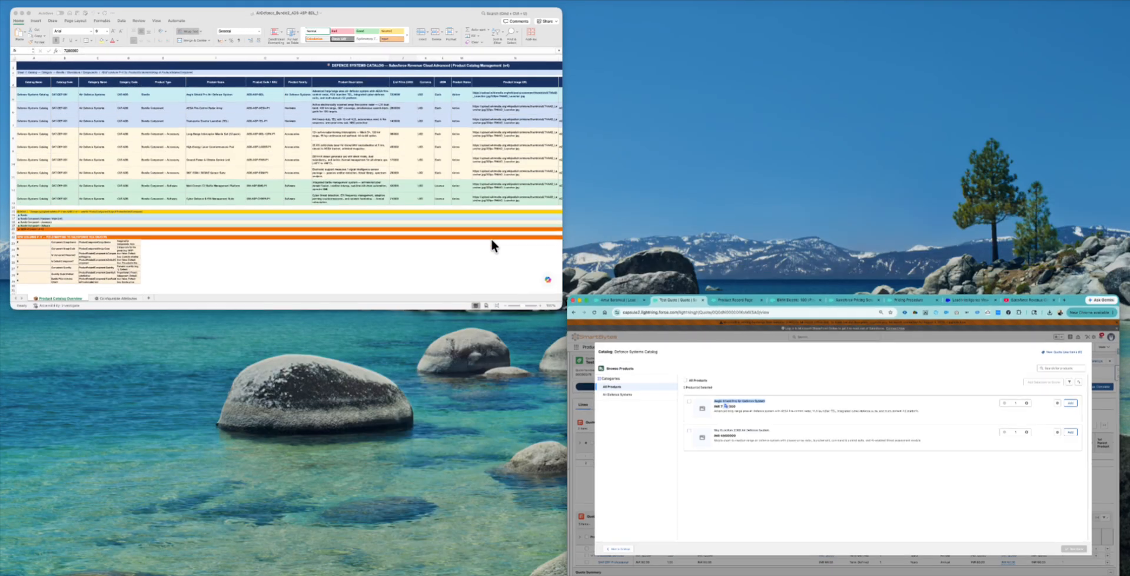
{"action": "left_click", "coordinate": [401, 213]}
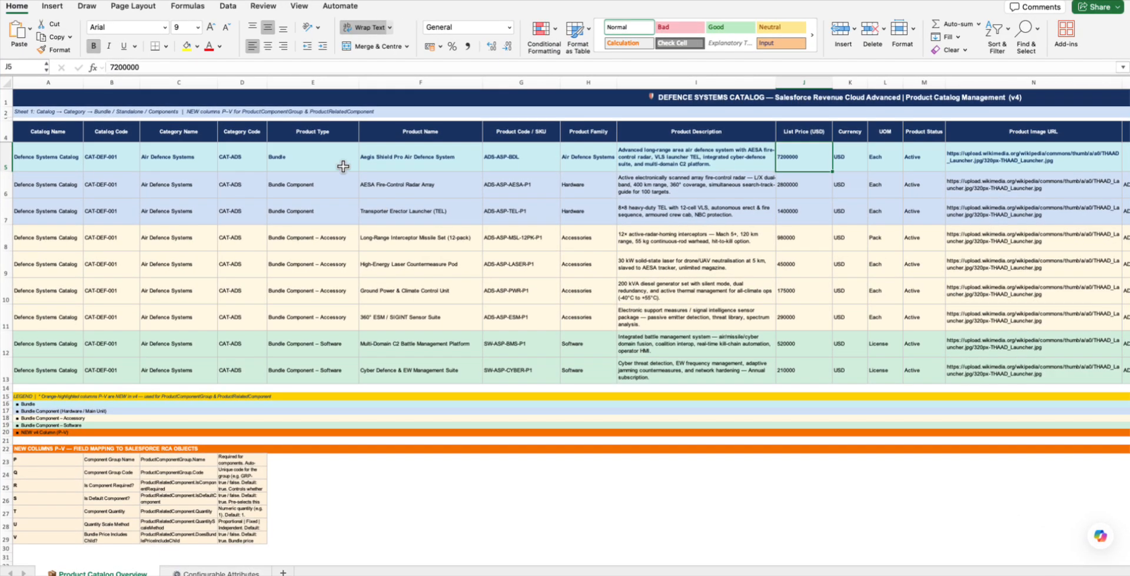
{"action": "left_click", "coordinate": [409, 159]}
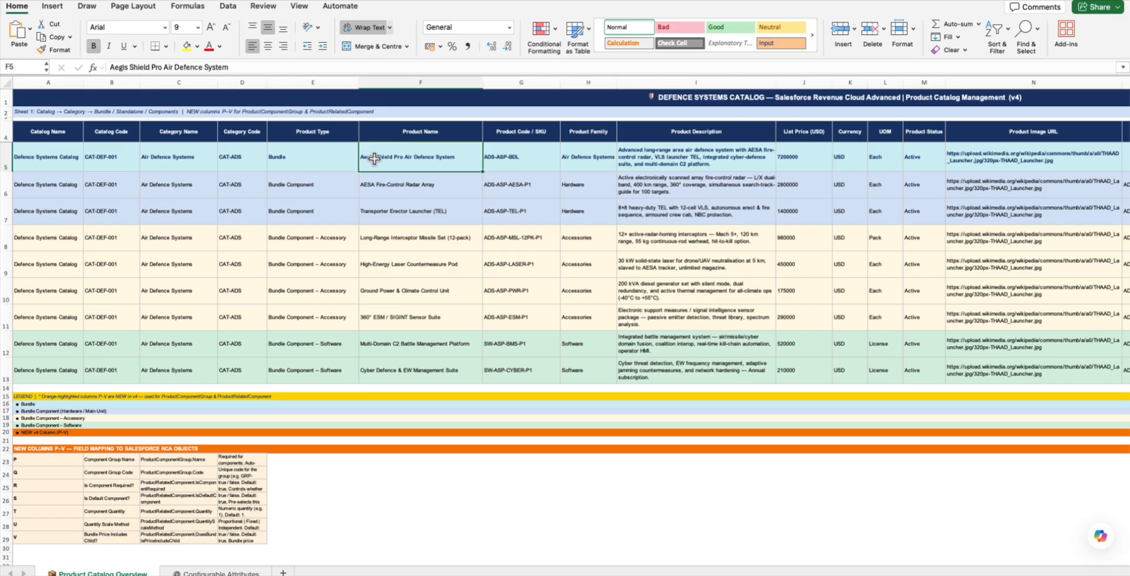
{"action": "left_click", "coordinate": [516, 157]}
{"action": "left_click", "coordinate": [519, 191]}
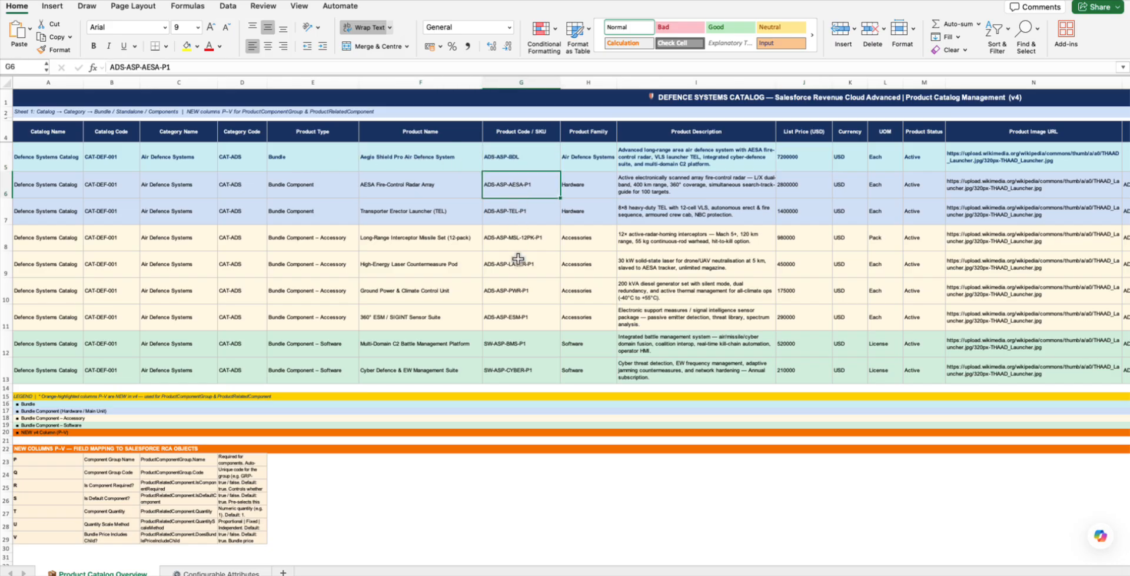
{"action": "key", "text": "ctrl+Up"}
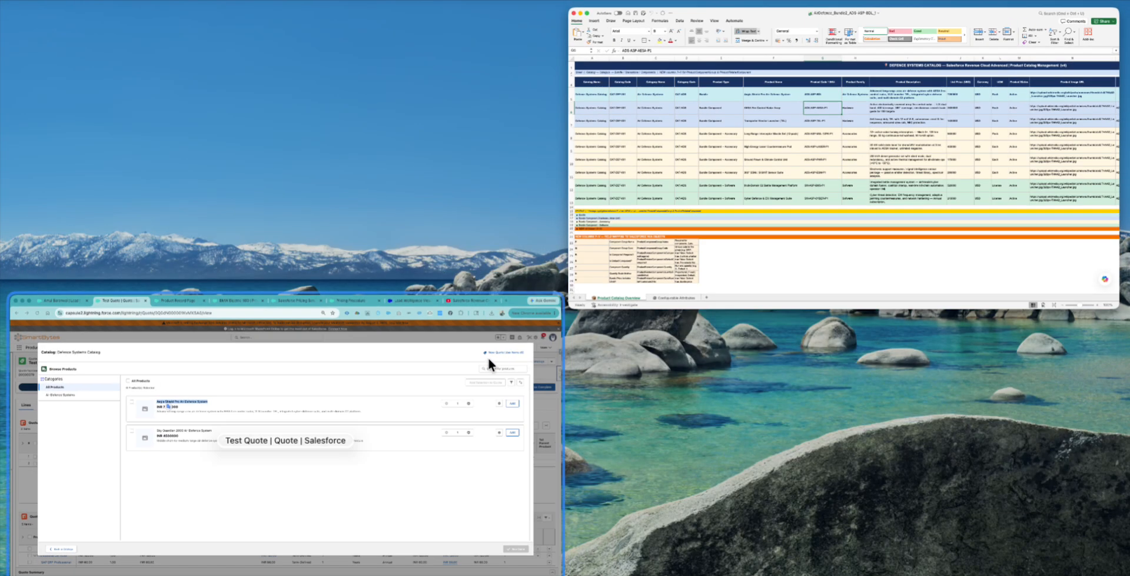
{"action": "left_click", "coordinate": [433, 379]}
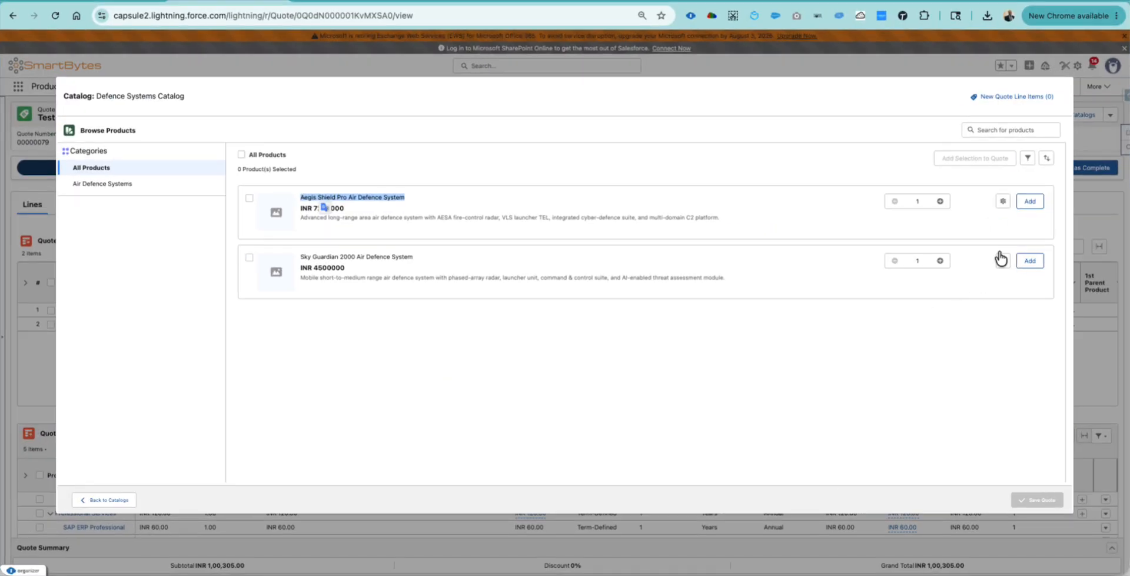
- Add Aegis Shield Pro as the third quote line, bringing the total to INR 73,00,305.00
{"action": "left_click", "coordinate": [1006, 221]}
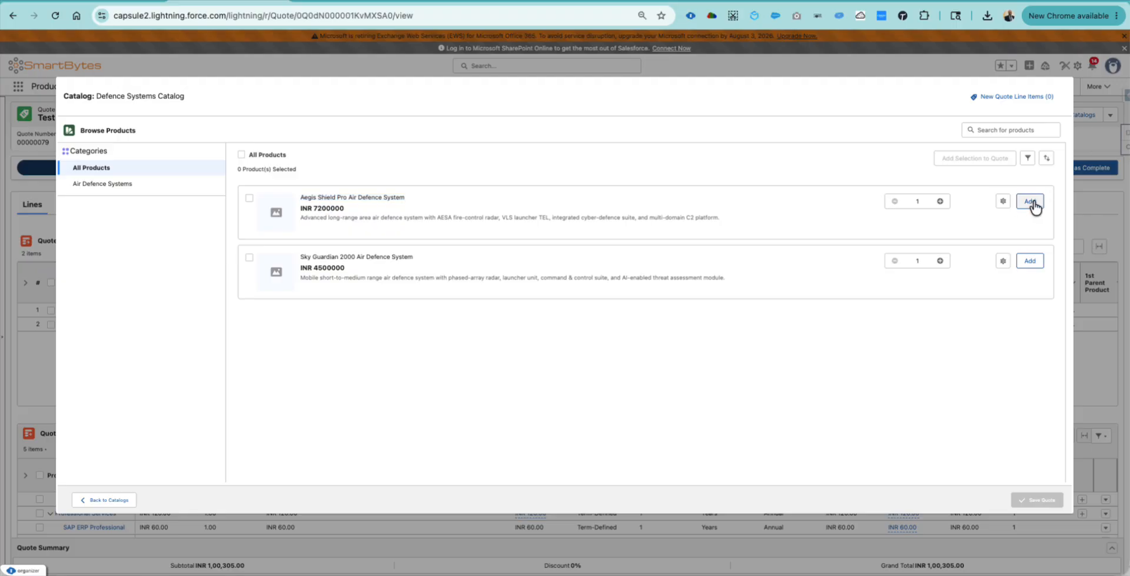
{"action": "left_click", "coordinate": [1034, 207]}
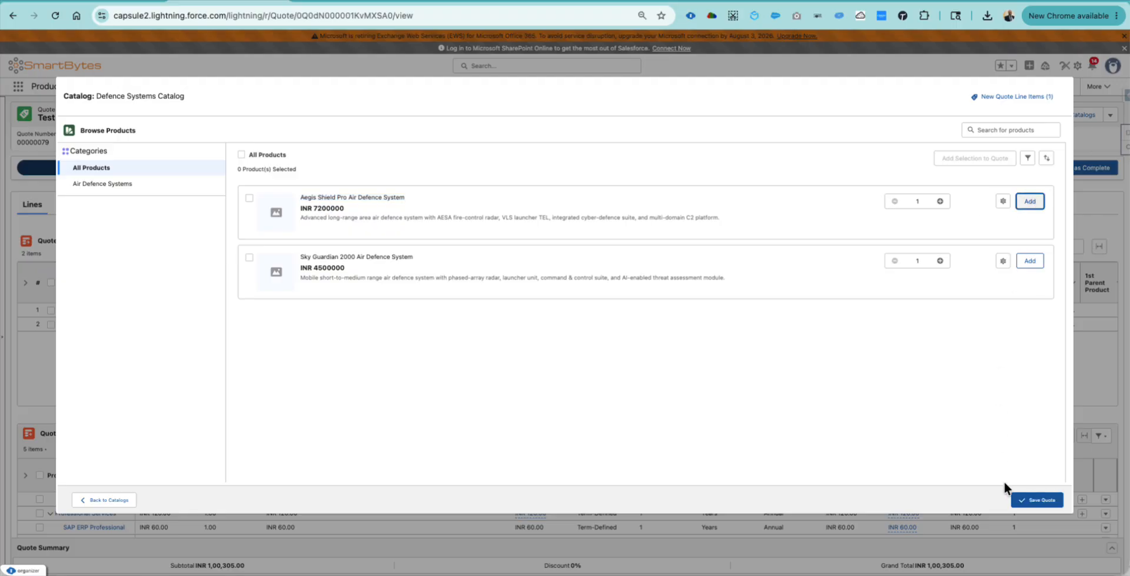
{"action": "left_click", "coordinate": [1030, 500]}
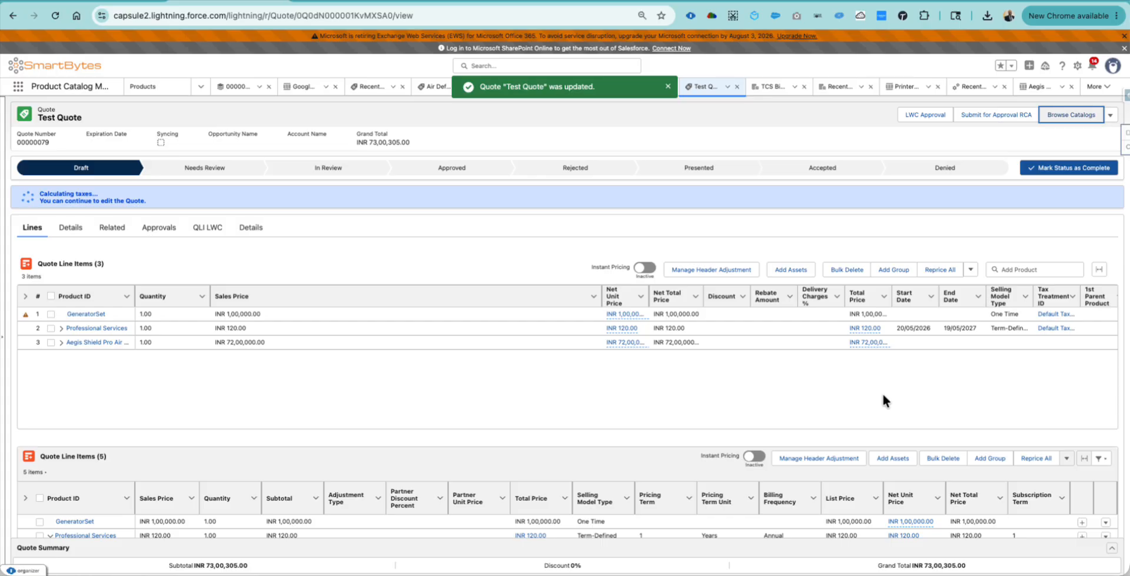
{"action": "scroll", "coordinate": [942, 363], "scroll_direction": "right", "scroll_amount": 3}
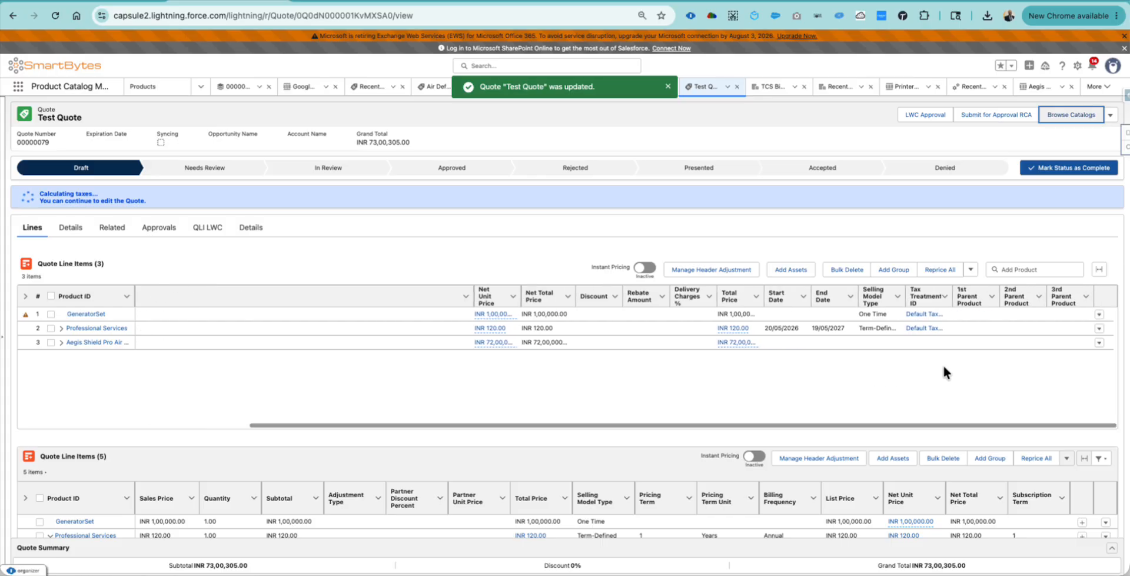
{"action": "left_click", "coordinate": [1105, 344]}
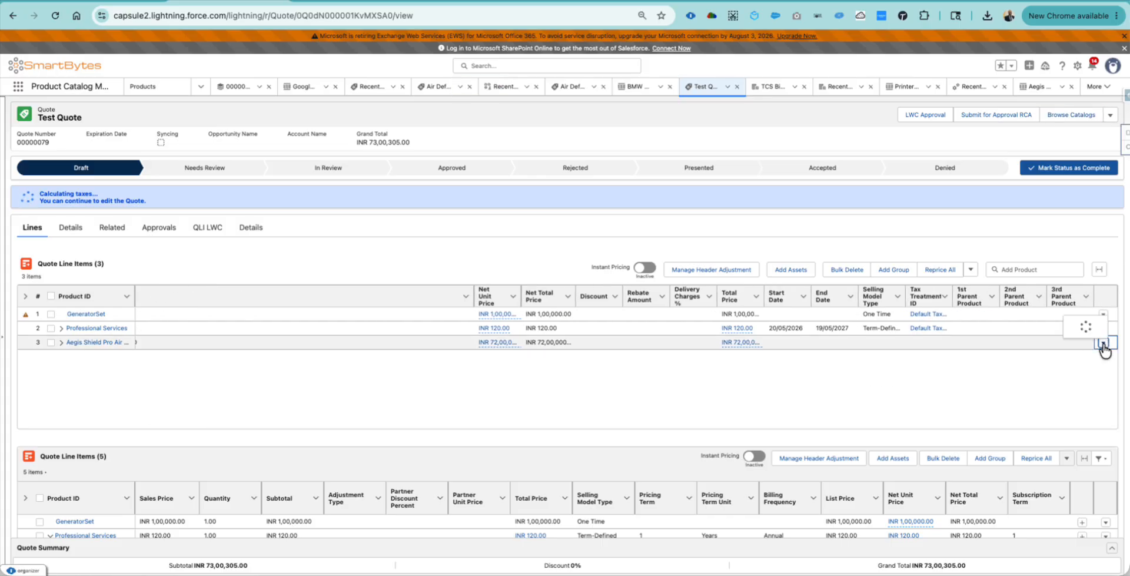
- Configure the Aegis Shield Pro line and look through each attribute tab
{"action": "left_click", "coordinate": [1089, 391]}
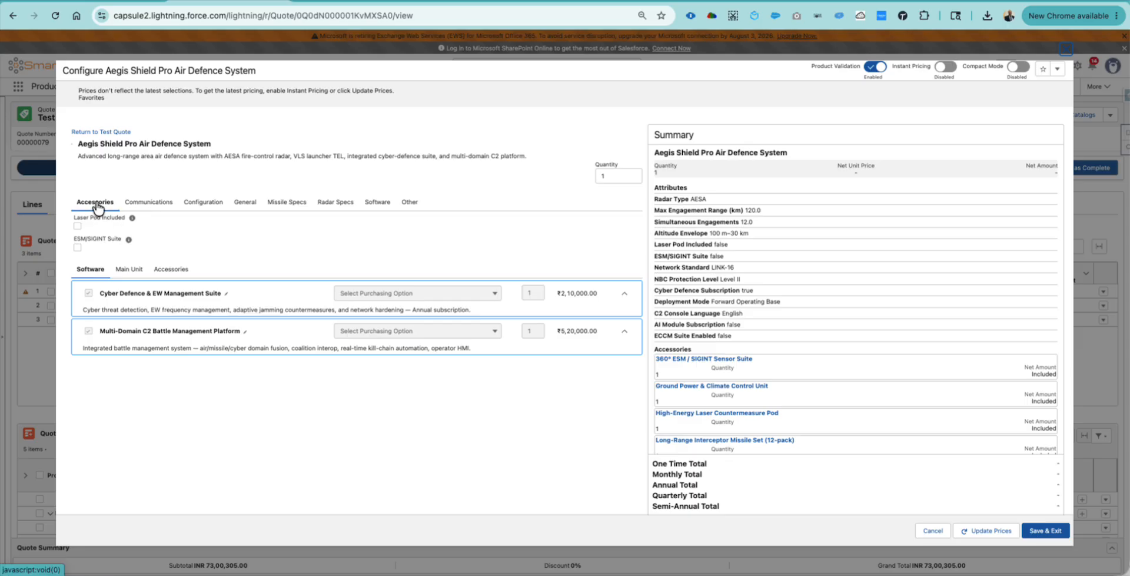
{"action": "left_click", "coordinate": [142, 206]}
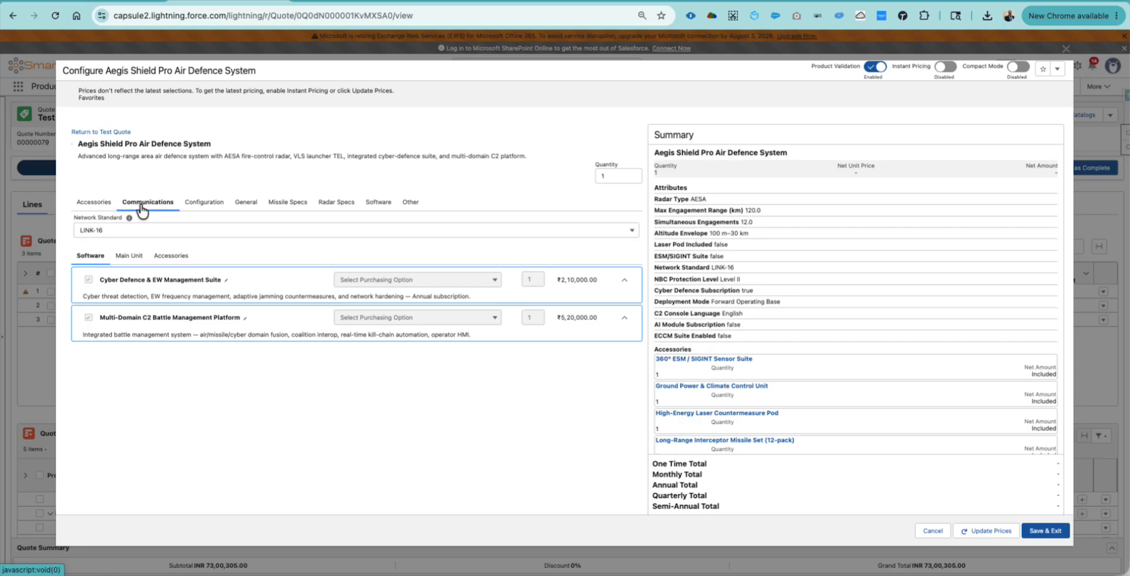
{"action": "left_click", "coordinate": [205, 204]}
{"action": "left_click", "coordinate": [252, 204]}
{"action": "left_click", "coordinate": [283, 205]}
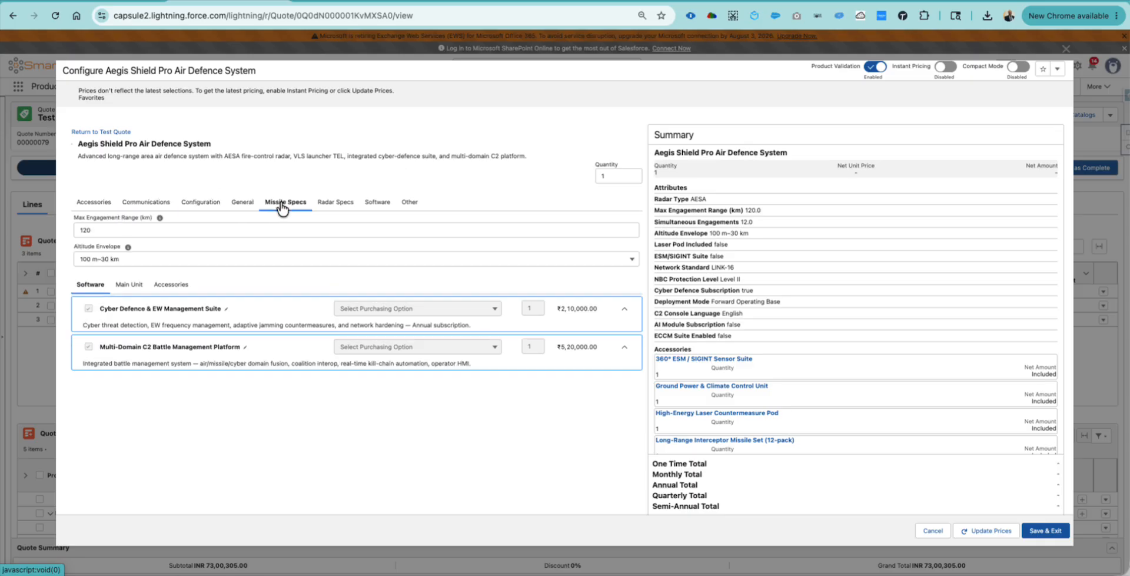
{"action": "left_click", "coordinate": [329, 209]}
{"action": "left_click", "coordinate": [382, 208]}
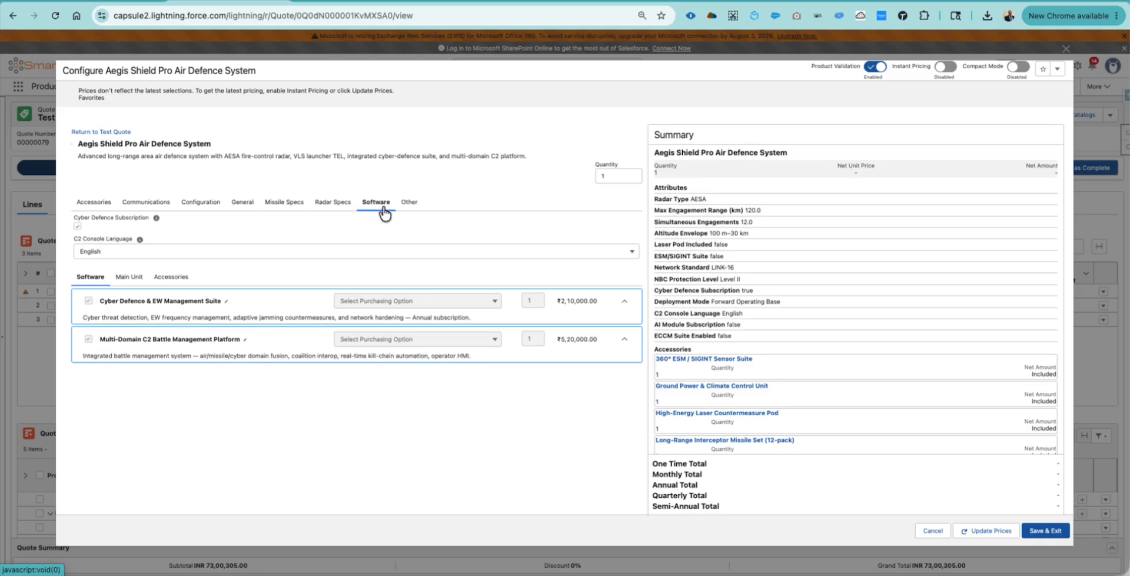
{"action": "left_click", "coordinate": [412, 207]}
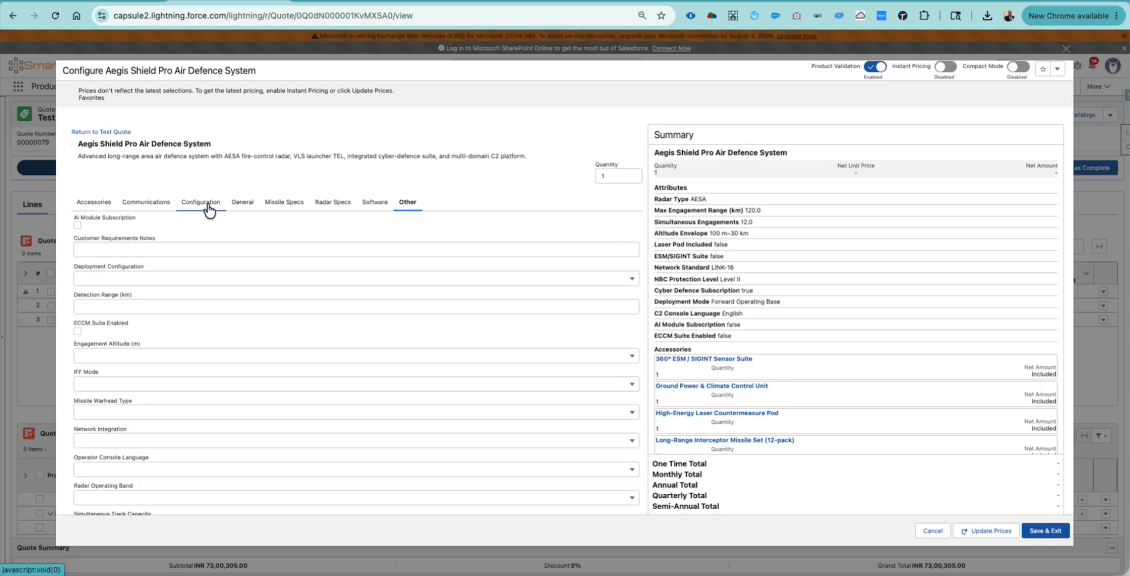
{"action": "left_click", "coordinate": [90, 208]}
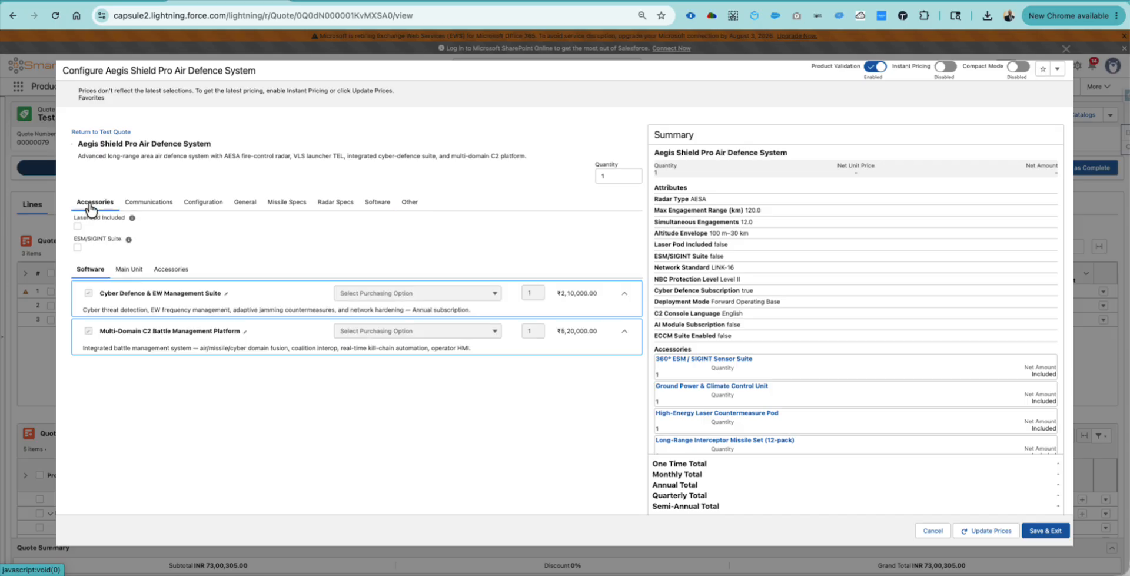
- Review the network standard, NBC level, special requirements, engagement range and altitude fields, keeping defaults
{"action": "left_click", "coordinate": [151, 205]}
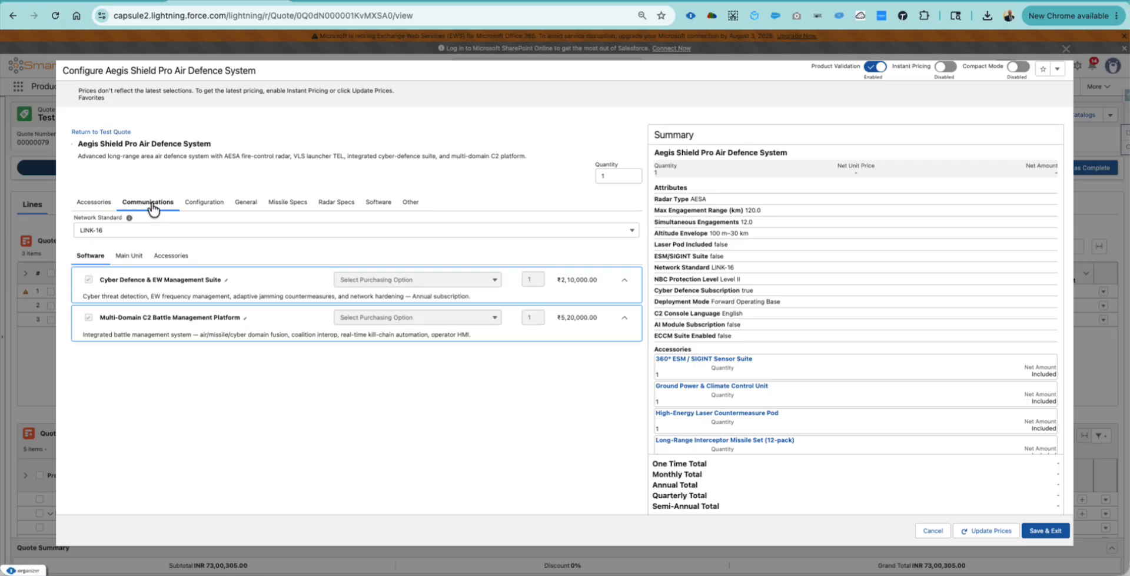
{"action": "left_click", "coordinate": [177, 232]}
{"action": "left_click", "coordinate": [177, 232]}
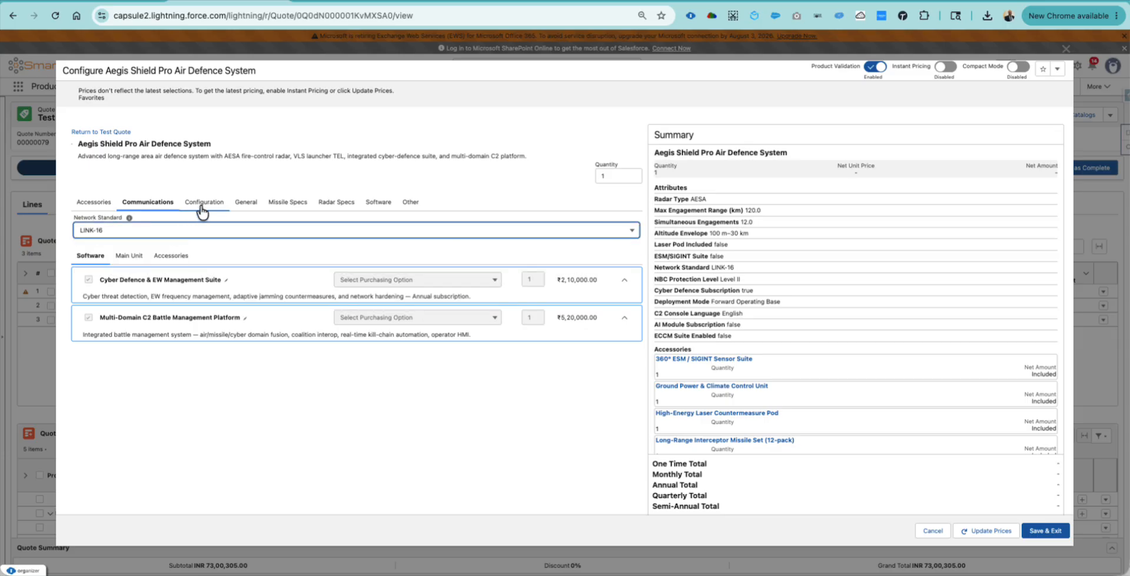
{"action": "left_click", "coordinate": [203, 202]}
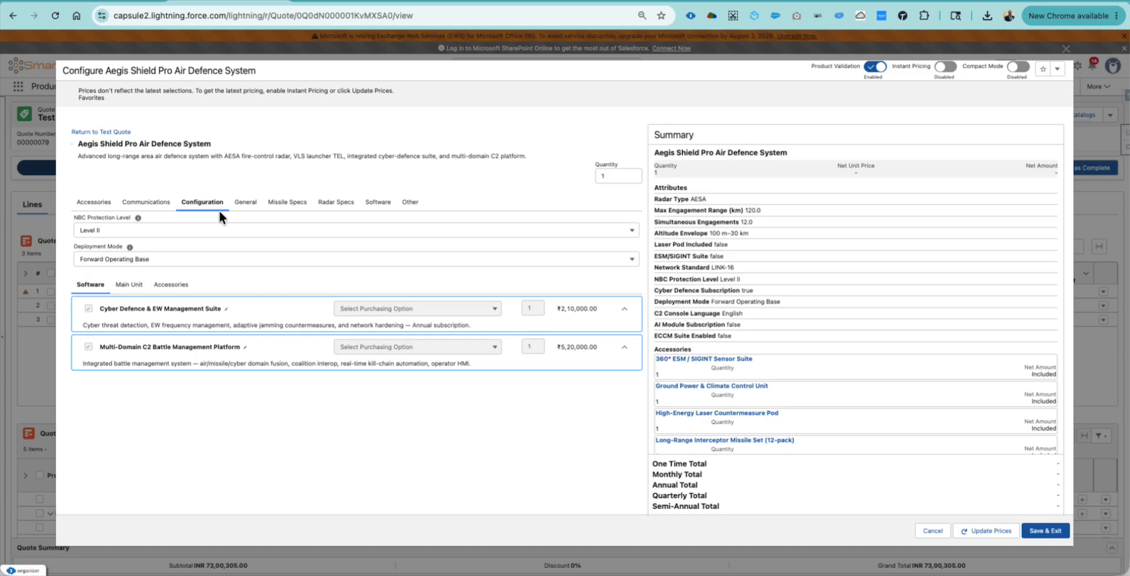
{"action": "left_click", "coordinate": [218, 229]}
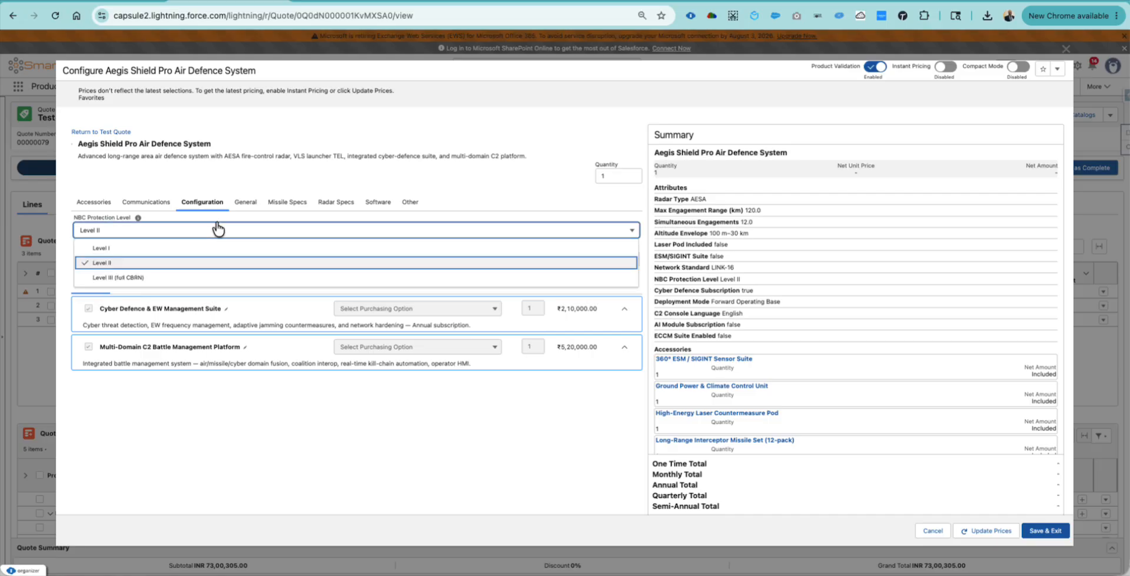
{"action": "left_click", "coordinate": [244, 201]}
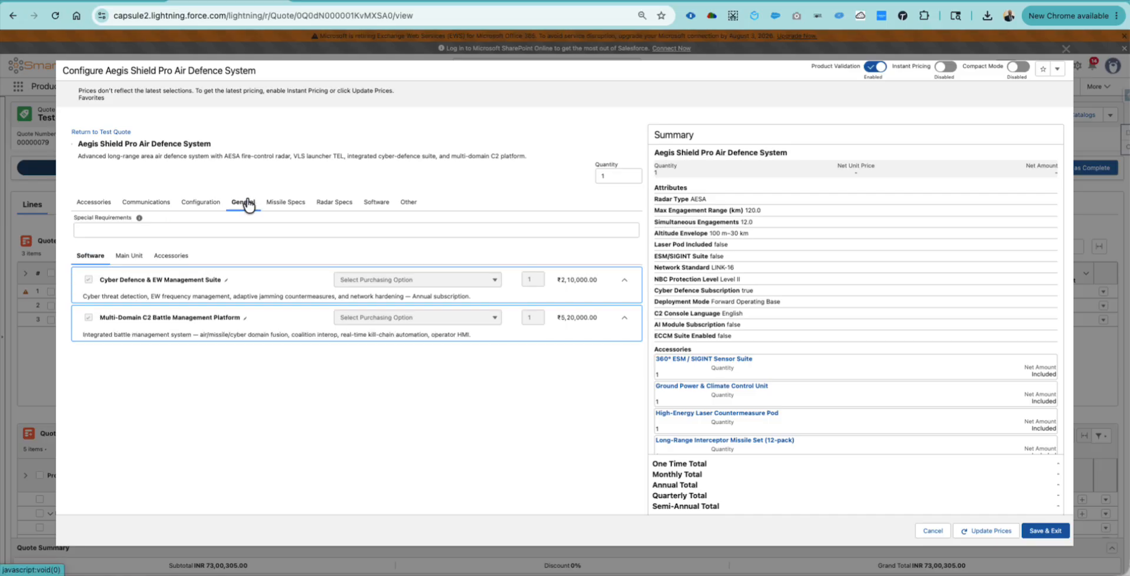
{"action": "left_click", "coordinate": [231, 230]}
{"action": "left_click", "coordinate": [291, 204]}
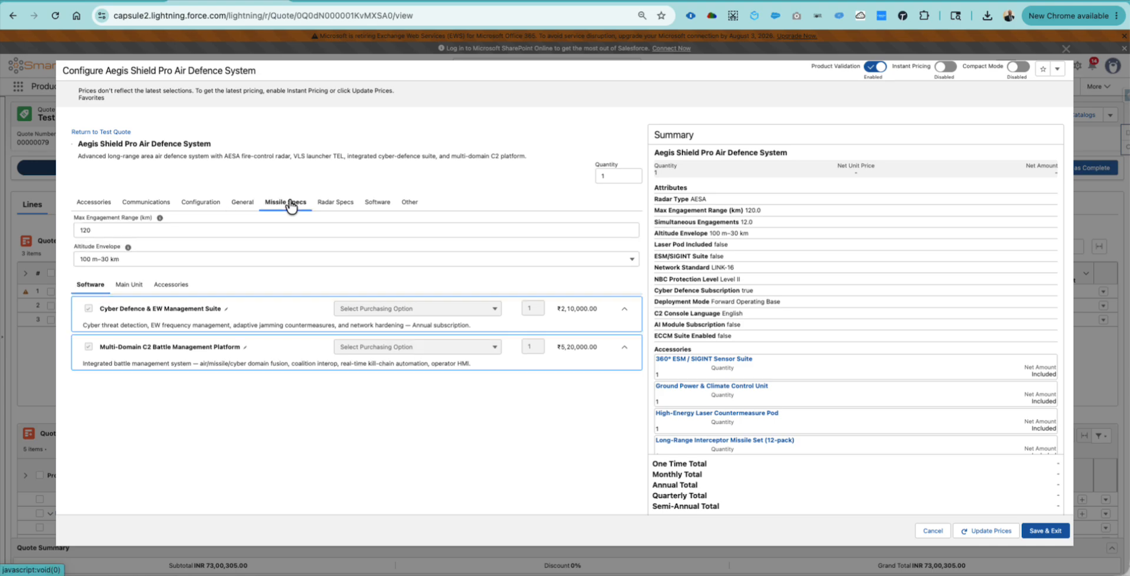
{"action": "left_click", "coordinate": [252, 229]}
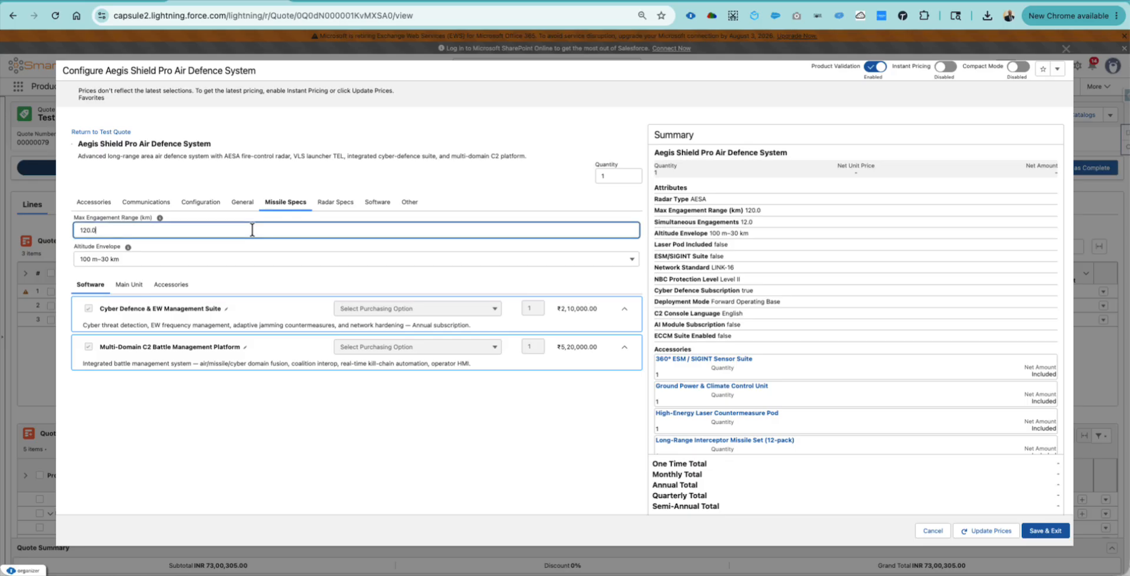
{"action": "left_click", "coordinate": [253, 262]}
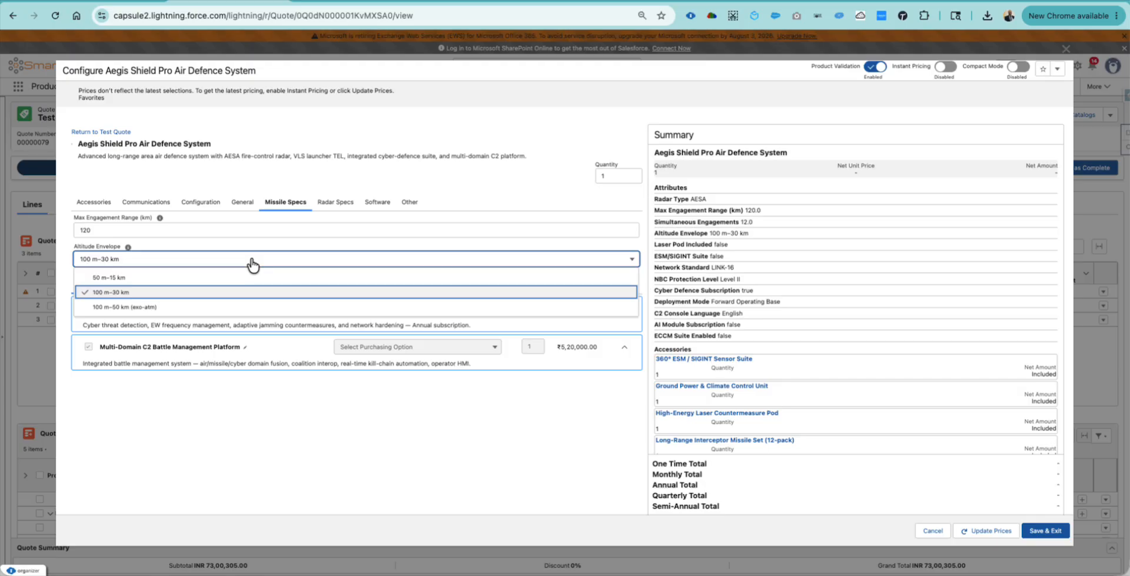
- Check radar type, C2 language (English) and deployment options, then save the configuration
{"action": "left_click", "coordinate": [344, 203]}
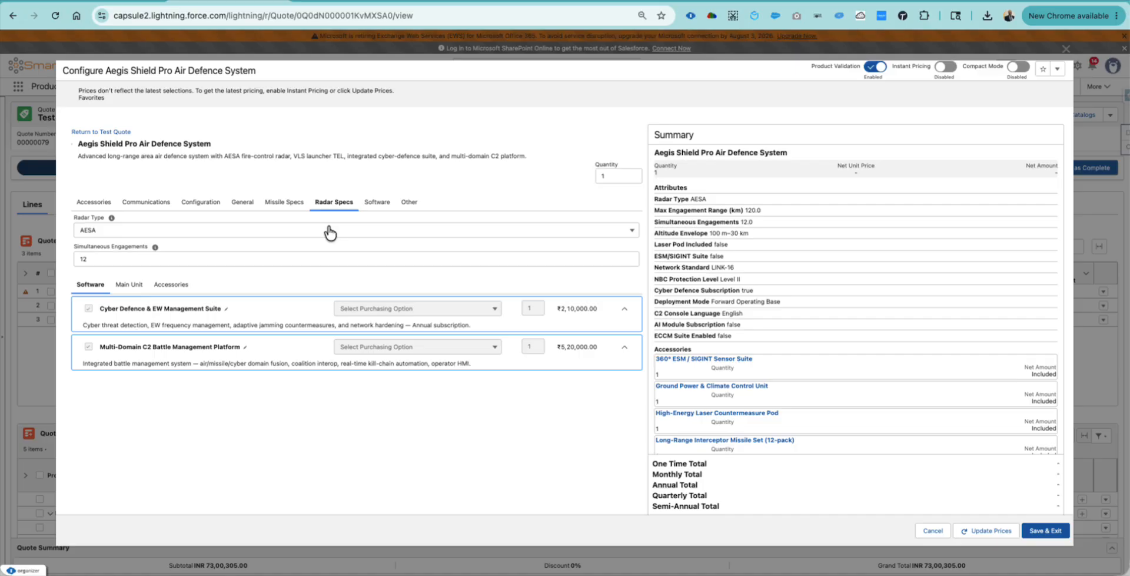
{"action": "left_click", "coordinate": [330, 231]}
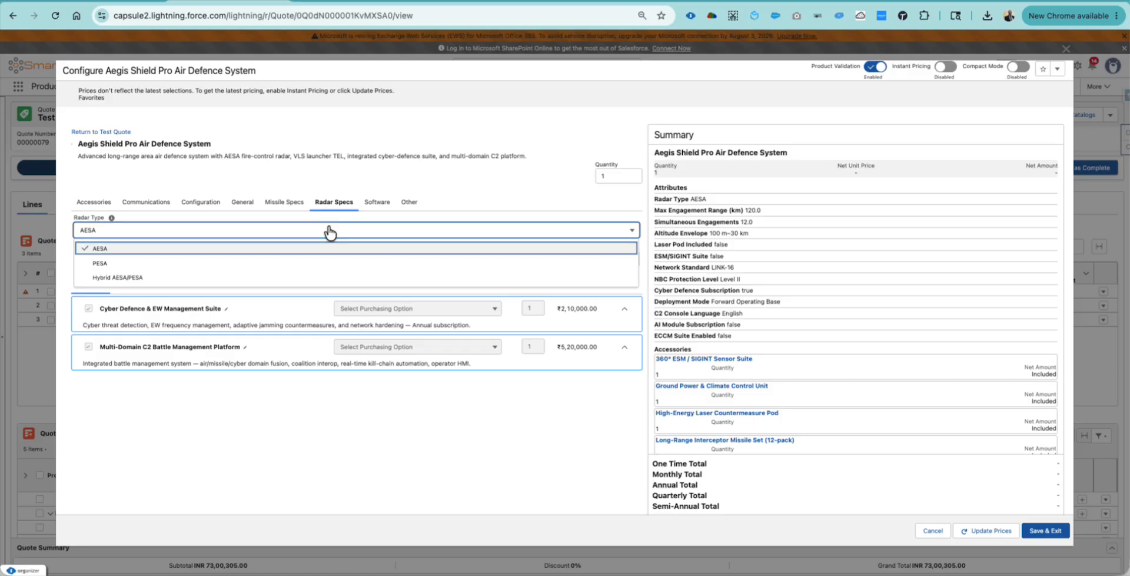
{"action": "left_click", "coordinate": [377, 206]}
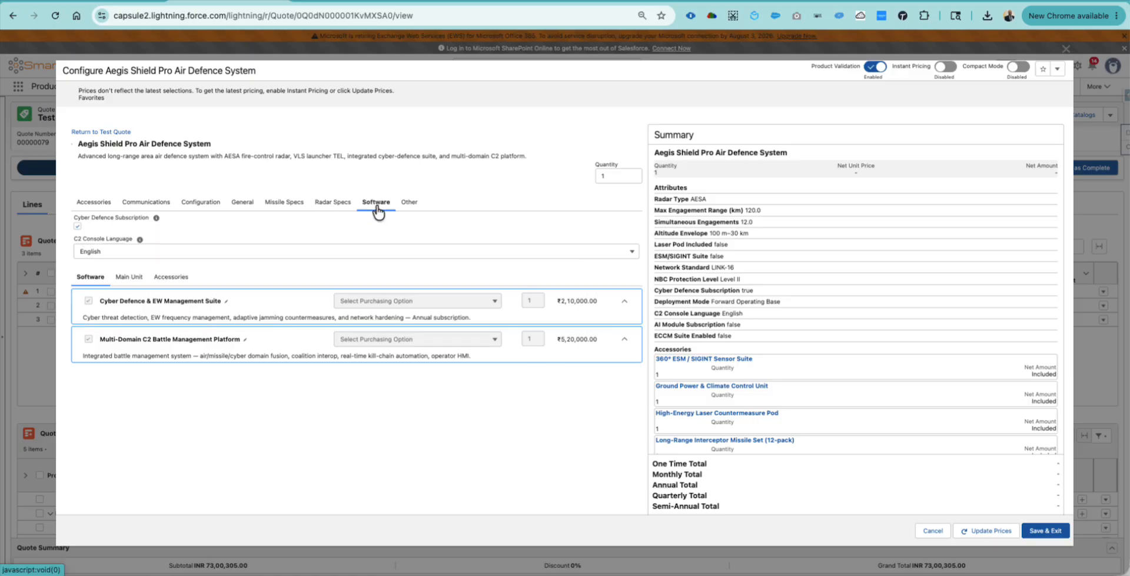
{"action": "left_click", "coordinate": [423, 257]}
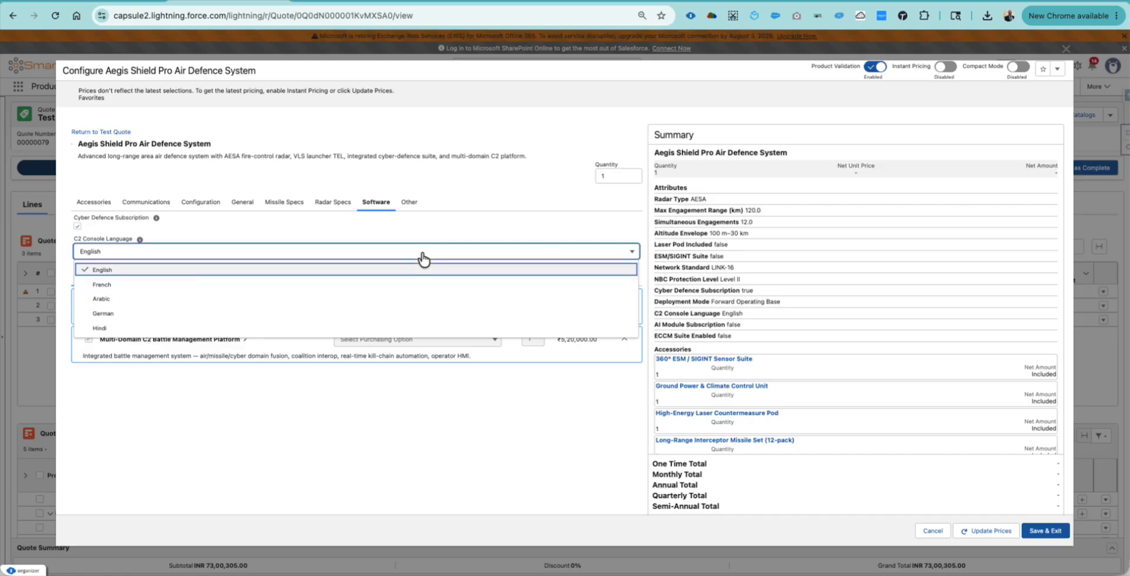
{"action": "left_click", "coordinate": [457, 182]}
{"action": "left_click", "coordinate": [410, 203]}
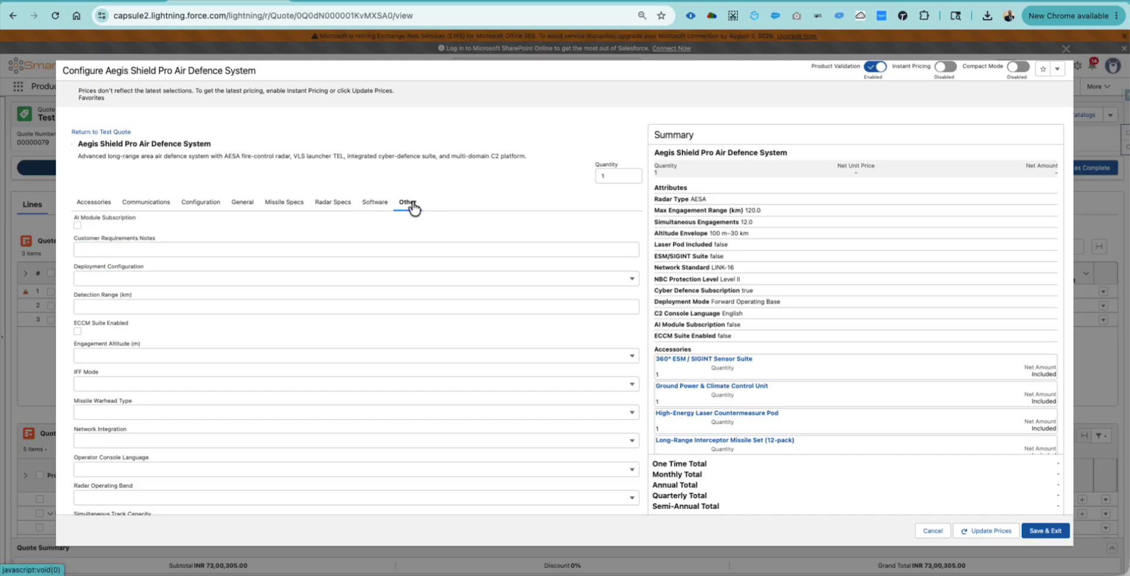
{"action": "left_click", "coordinate": [391, 280]}
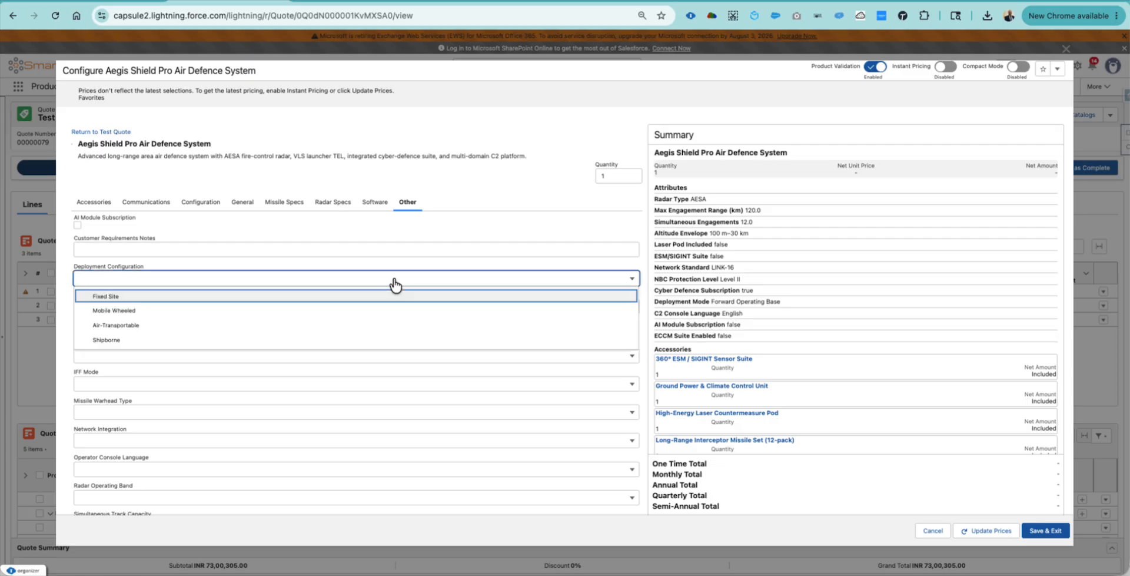
{"action": "left_click", "coordinate": [442, 211]}
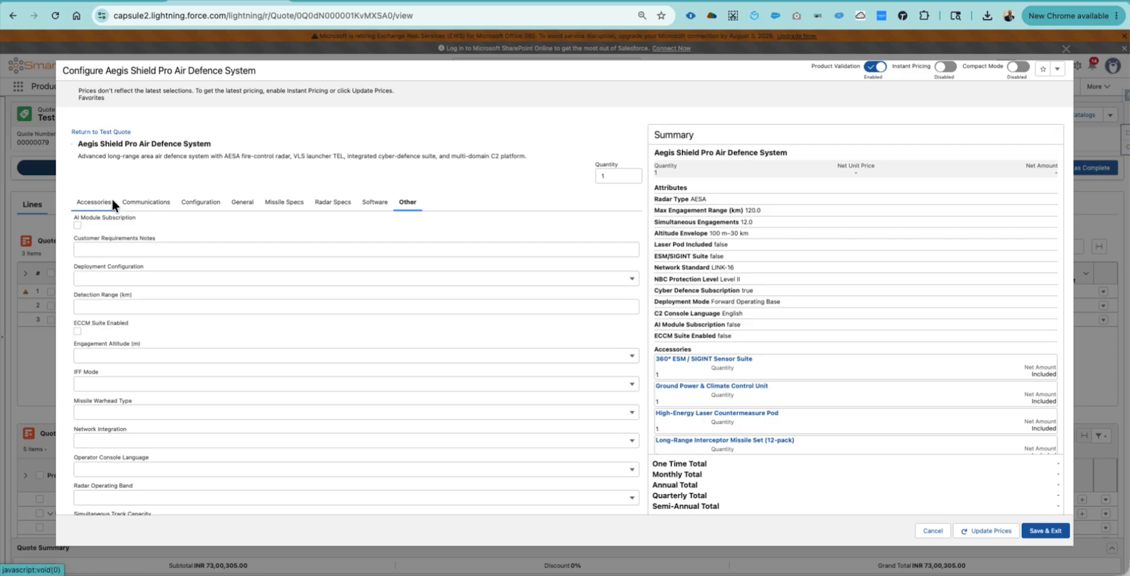
{"action": "left_click", "coordinate": [105, 204]}
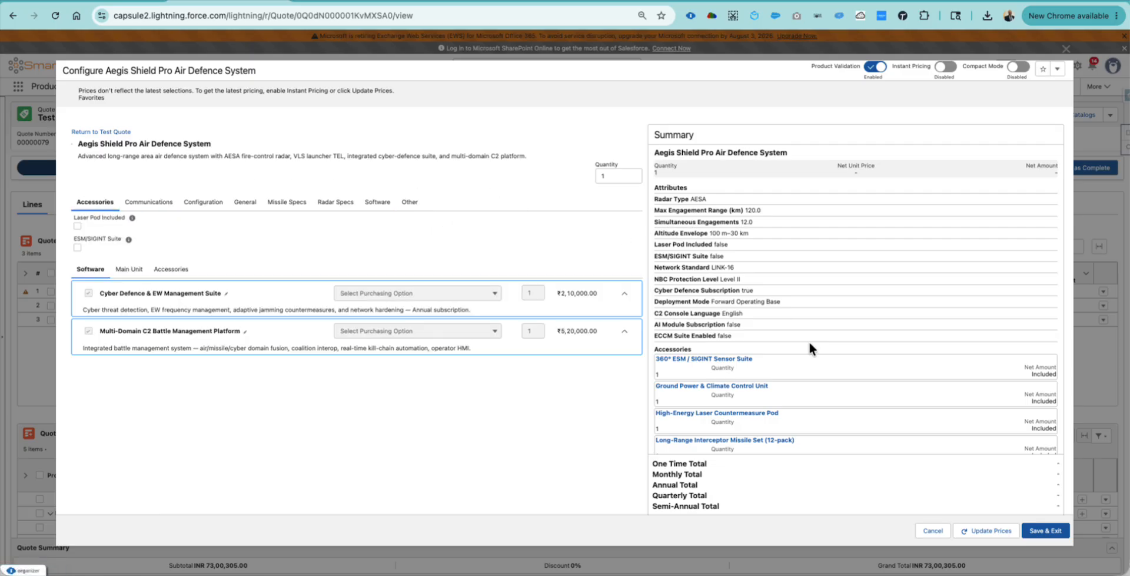
{"action": "scroll", "coordinate": [809, 346], "scroll_direction": "down", "scroll_amount": 3}
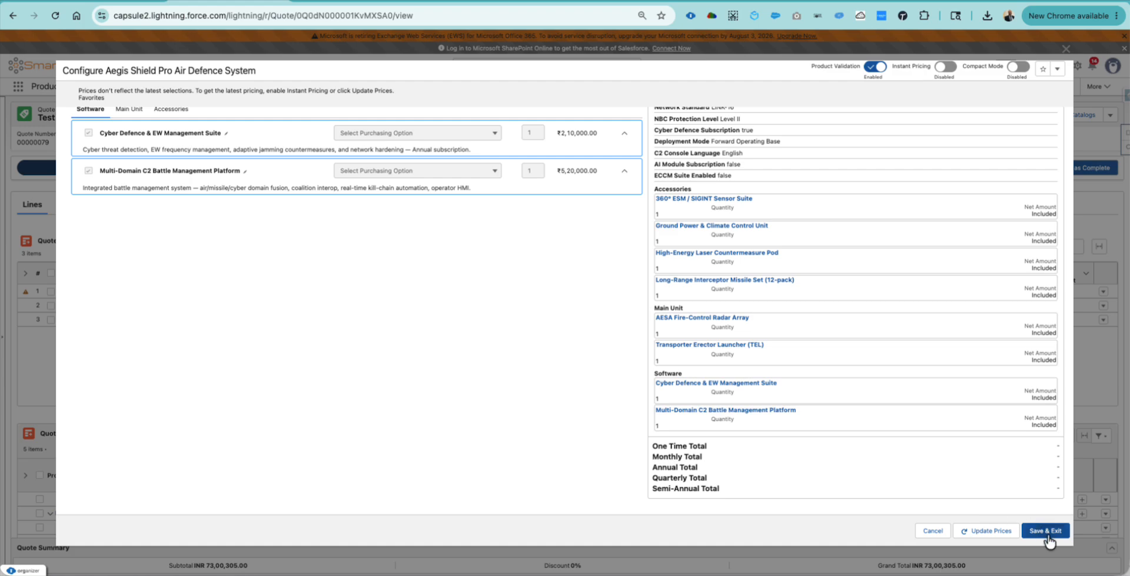
{"action": "left_click", "coordinate": [1046, 531]}
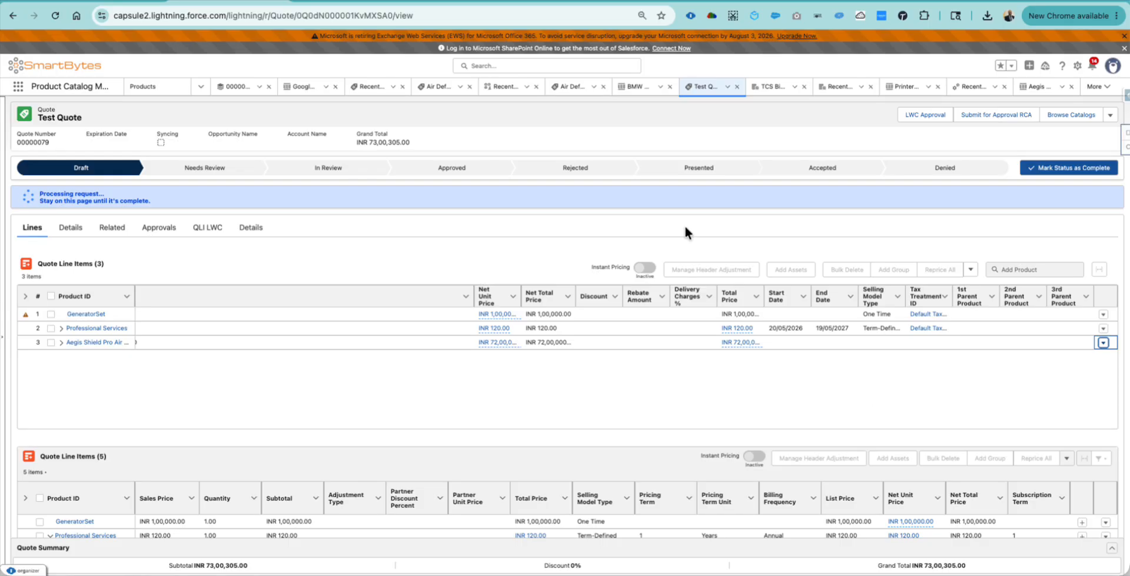
- Show the Product Record Page in Lightning App Builder full size, with its bundle uploader
{"action": "left_click", "coordinate": [363, 3]}
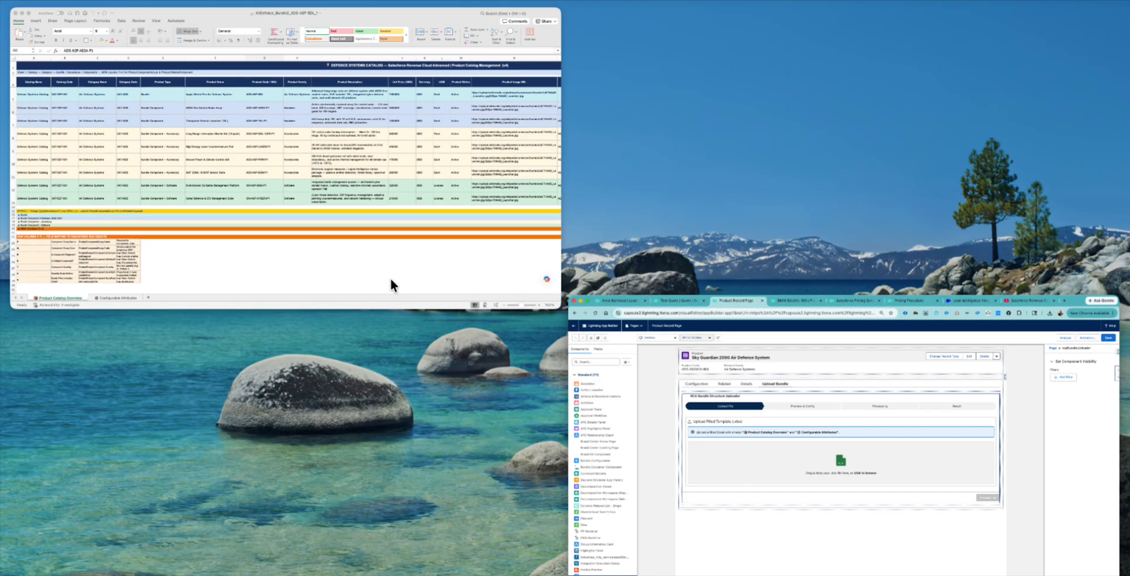
{"action": "left_click", "coordinate": [713, 388]}
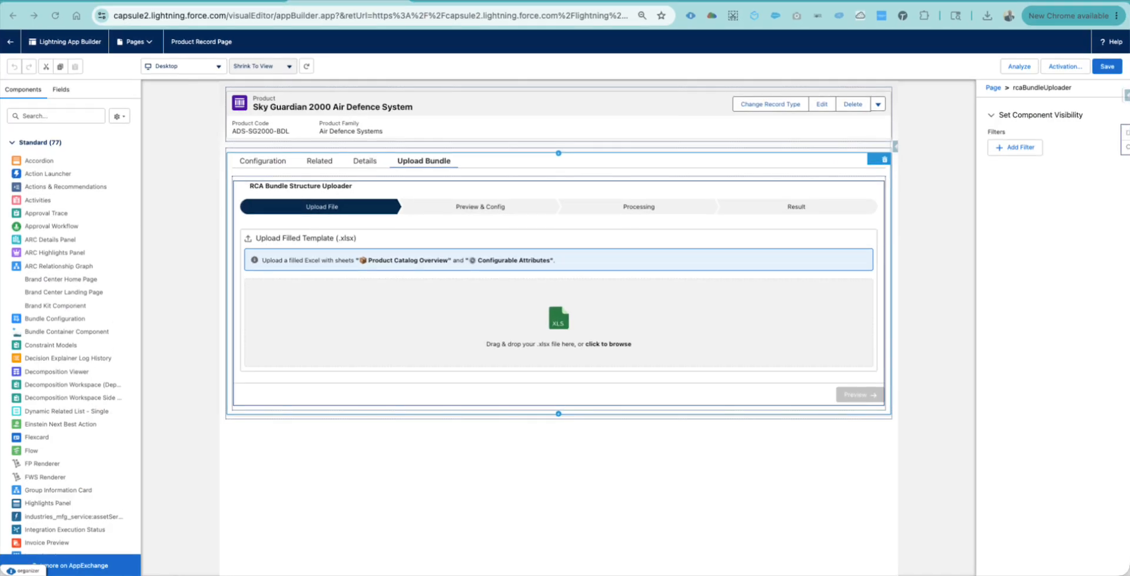
- Review the uploader's HTML template and RCABundleUploaderController wrapper classes, then close Lightning Studio
{"action": "left_click_drag", "start_coordinate": [0, 21], "coordinate": [623, 13]}
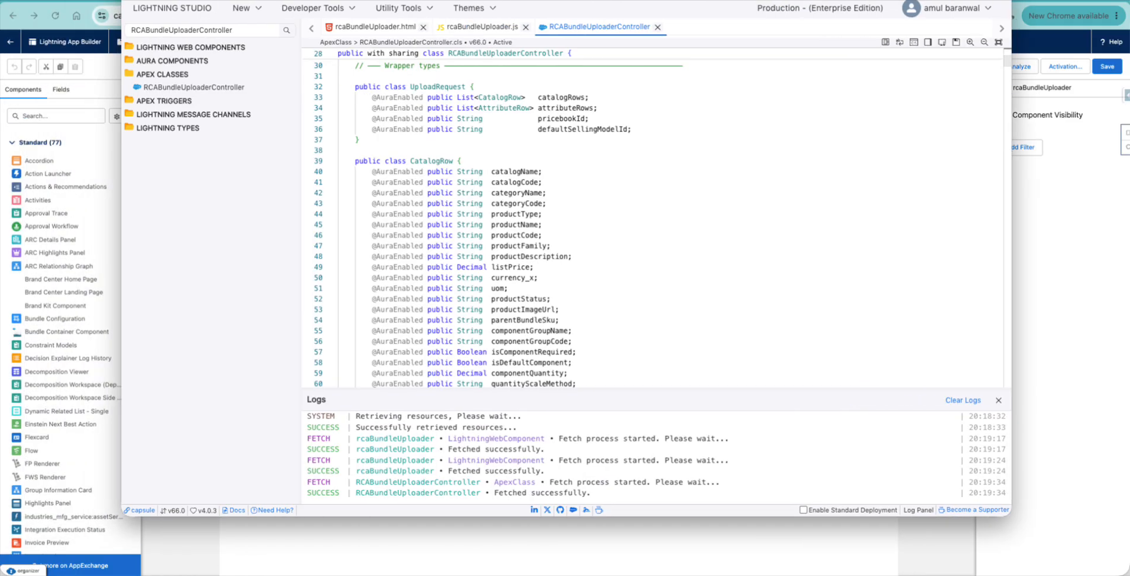
{"action": "left_click", "coordinate": [389, 28]}
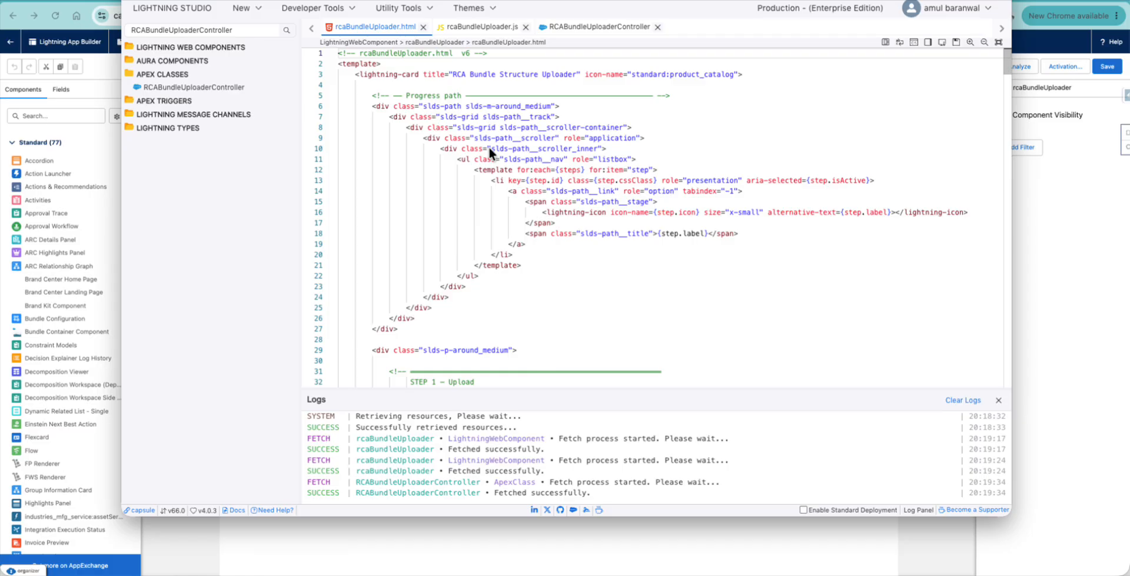
{"action": "left_click", "coordinate": [588, 25]}
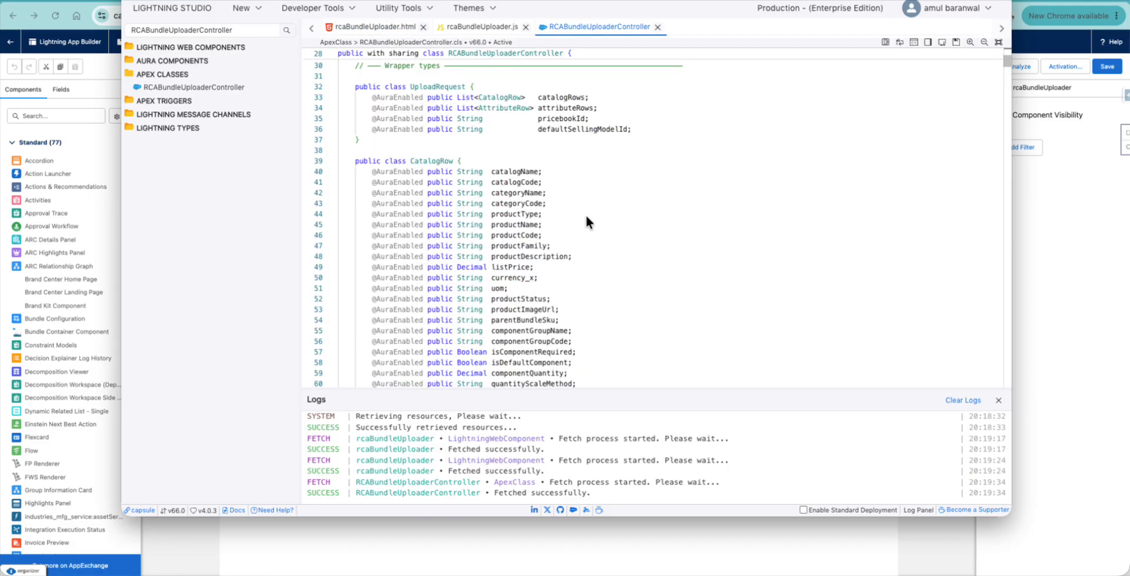
{"action": "scroll", "coordinate": [587, 221], "scroll_direction": "down", "scroll_amount": 1}
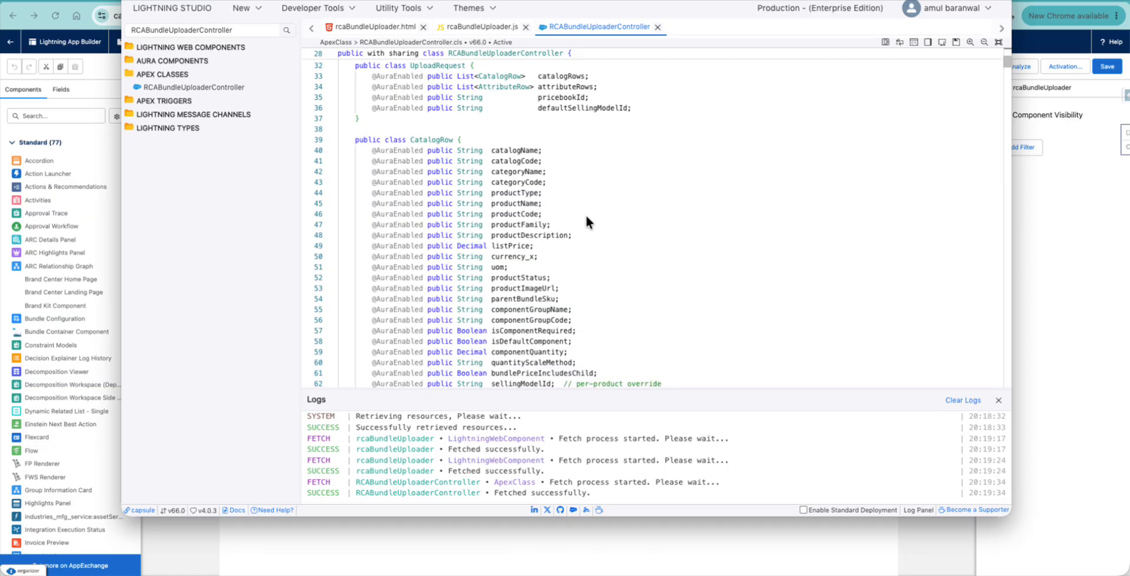
{"action": "scroll", "coordinate": [587, 218], "scroll_direction": "down", "scroll_amount": 2}
{"action": "scroll", "coordinate": [587, 218], "scroll_direction": "down", "scroll_amount": 2}
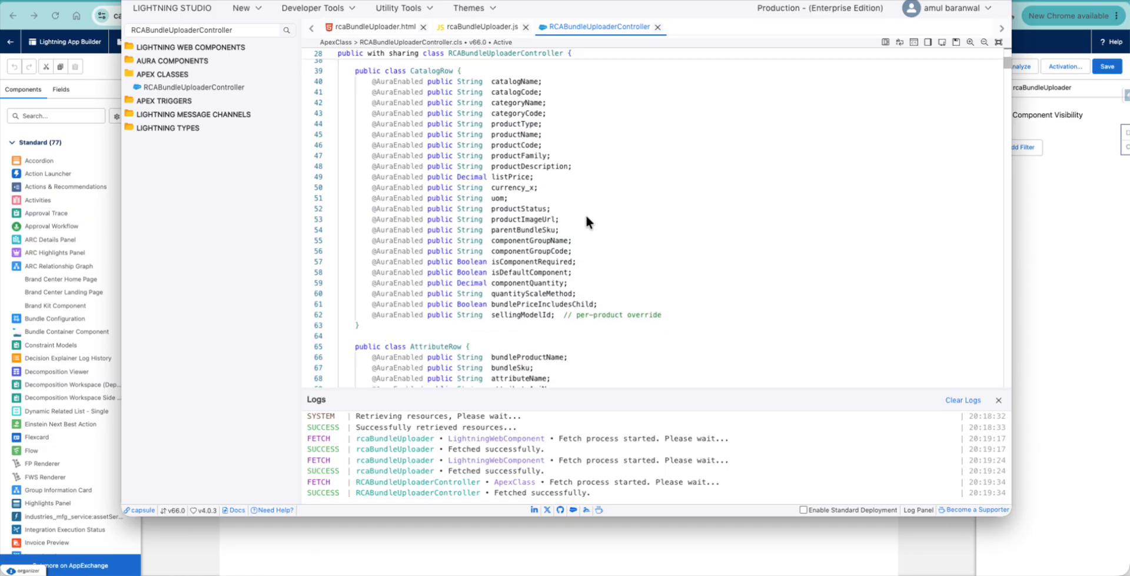
{"action": "scroll", "coordinate": [585, 213], "scroll_direction": "down", "scroll_amount": 1}
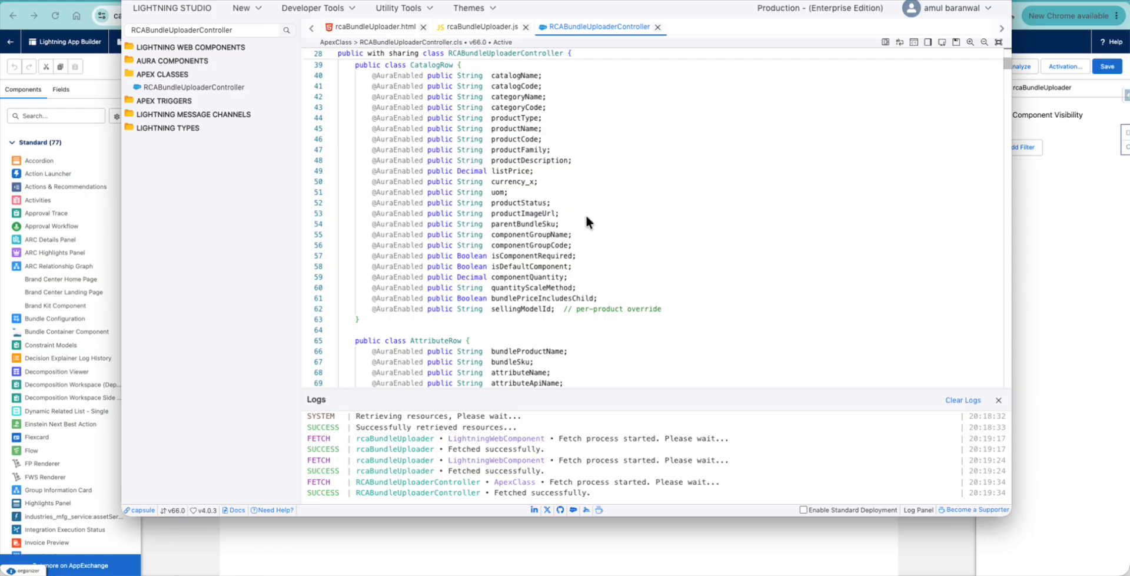
{"action": "left_click", "coordinate": [96, 70]}
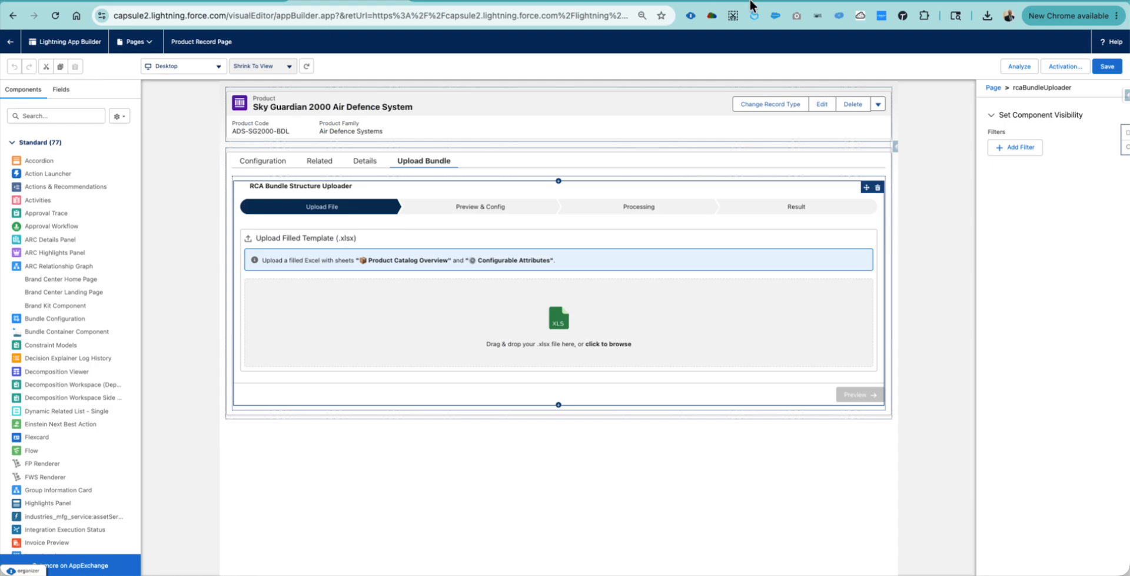
- On the YouTube channel, find the RCA 2026 playlist under Playlists and start playing it
{"action": "left_click", "coordinate": [956, 2]}
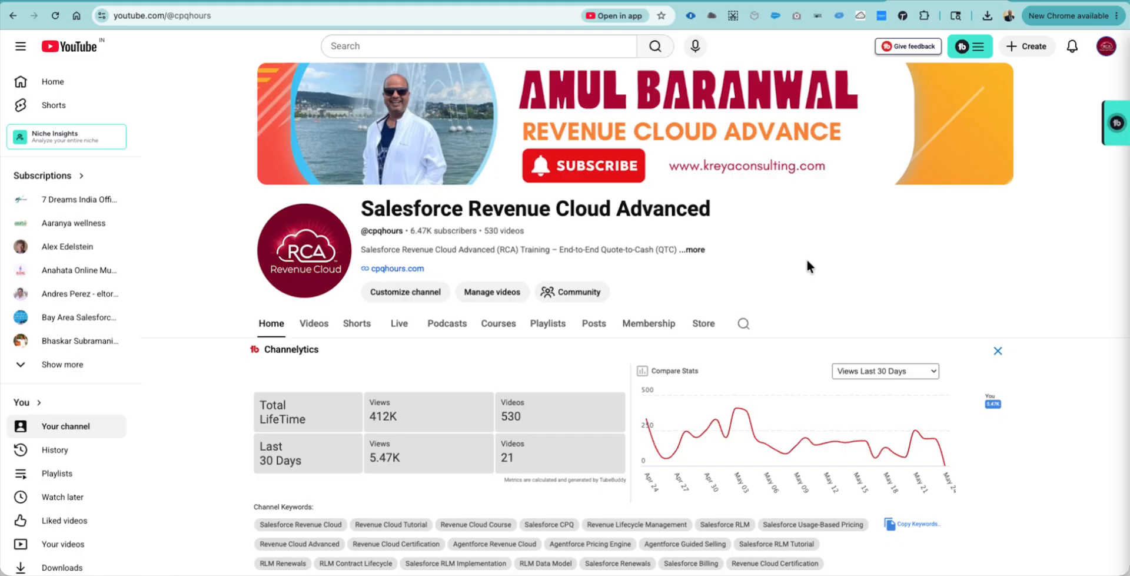
{"action": "scroll", "coordinate": [808, 261], "scroll_direction": "down", "scroll_amount": 2}
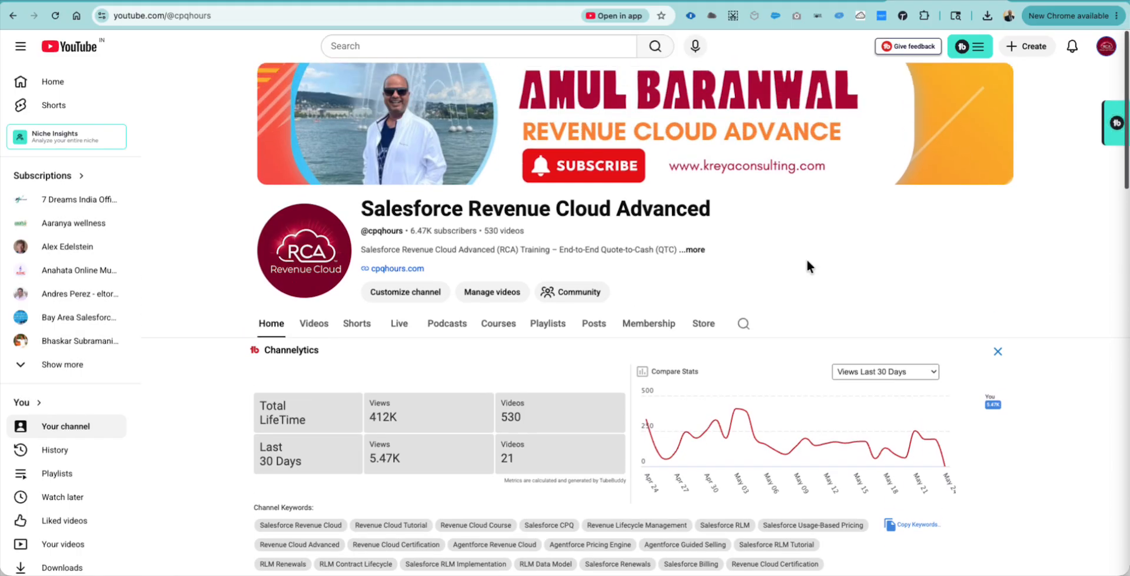
{"action": "scroll", "coordinate": [808, 260], "scroll_direction": "down", "scroll_amount": 3}
{"action": "scroll", "coordinate": [817, 377], "scroll_direction": "down", "scroll_amount": 3}
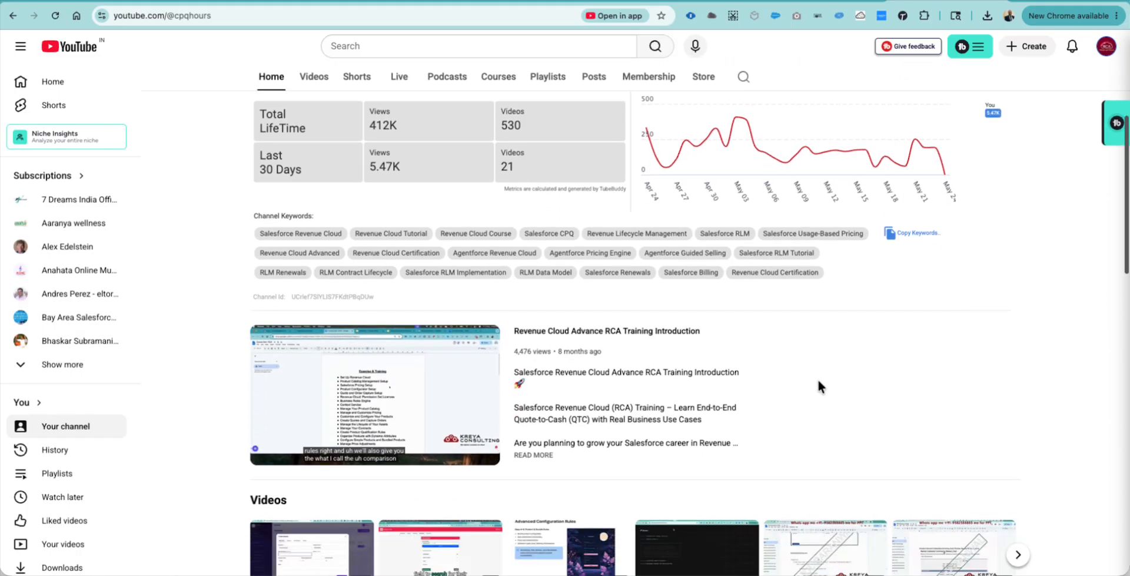
{"action": "scroll", "coordinate": [817, 377], "scroll_direction": "up", "scroll_amount": 7}
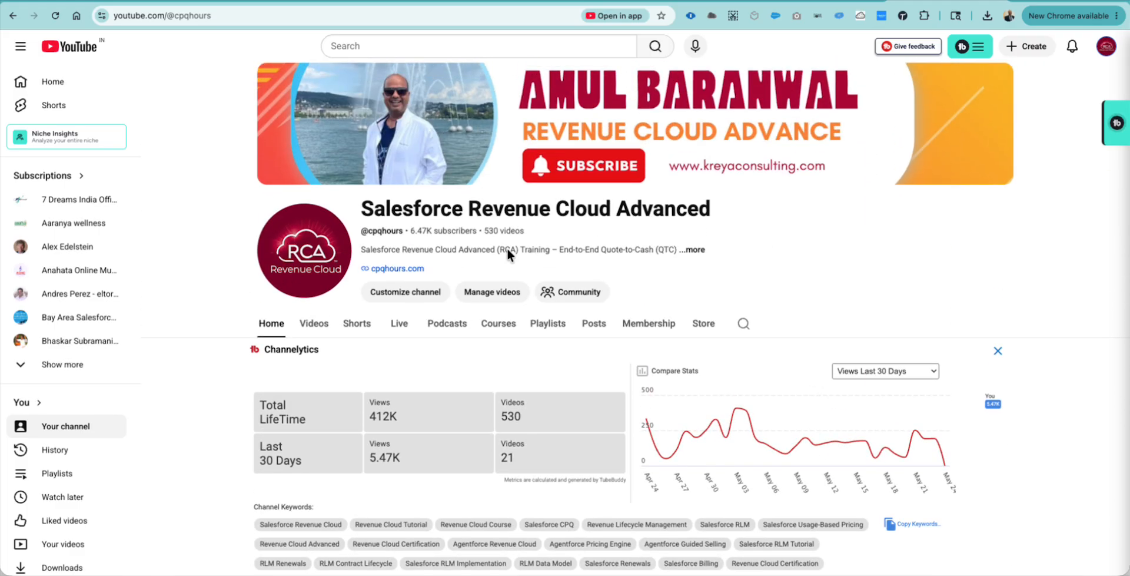
{"action": "left_click", "coordinate": [549, 325]}
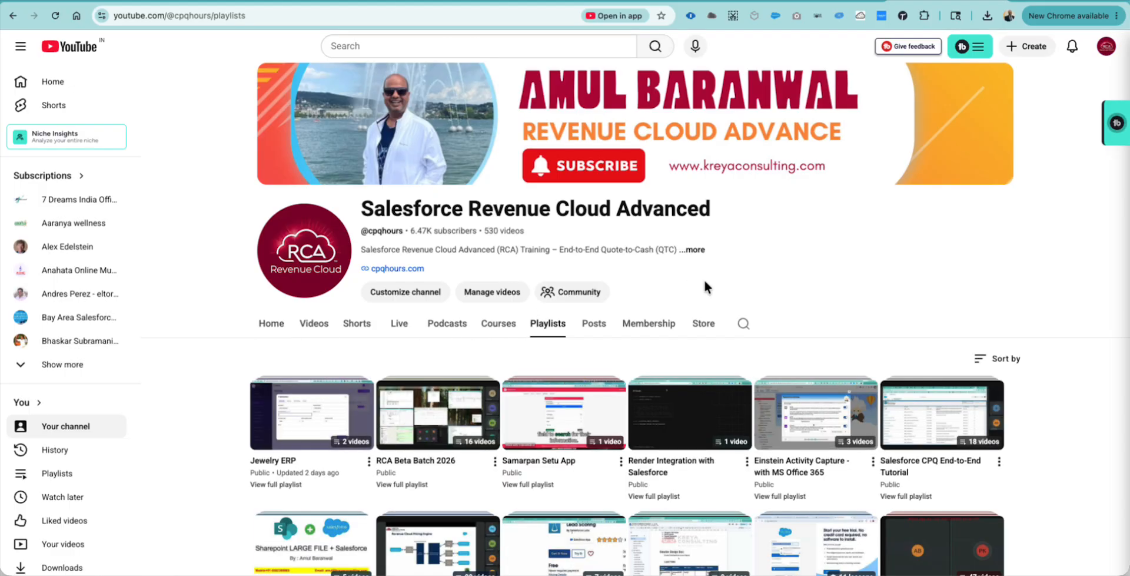
{"action": "scroll", "coordinate": [704, 287], "scroll_direction": "down", "scroll_amount": 2}
{"action": "scroll", "coordinate": [704, 281], "scroll_direction": "down", "scroll_amount": 1}
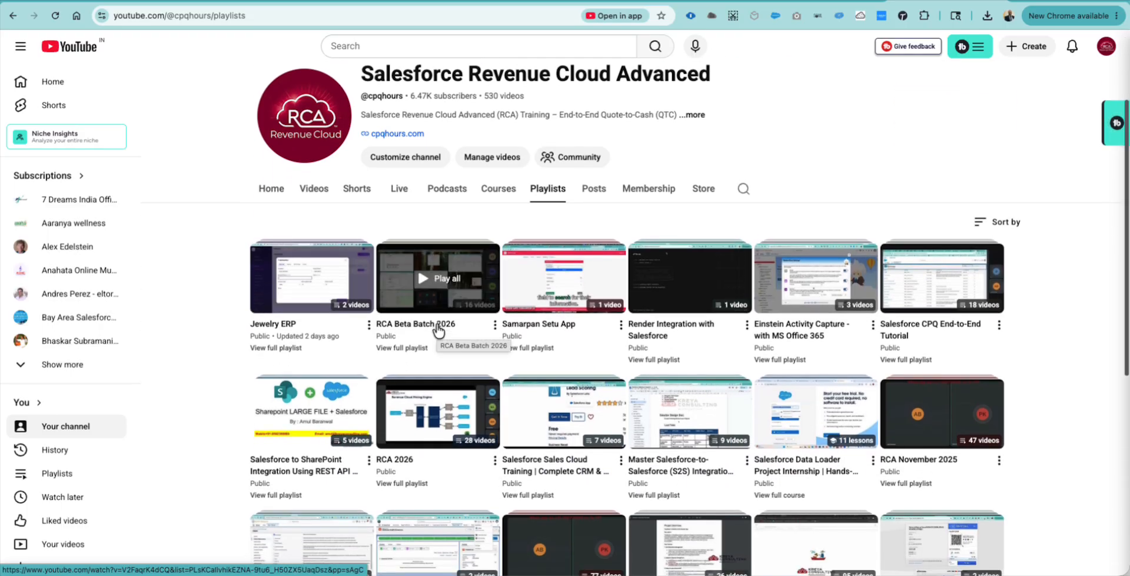
{"action": "scroll", "coordinate": [438, 331], "scroll_direction": "down", "scroll_amount": 2}
{"action": "left_click", "coordinate": [405, 348]}
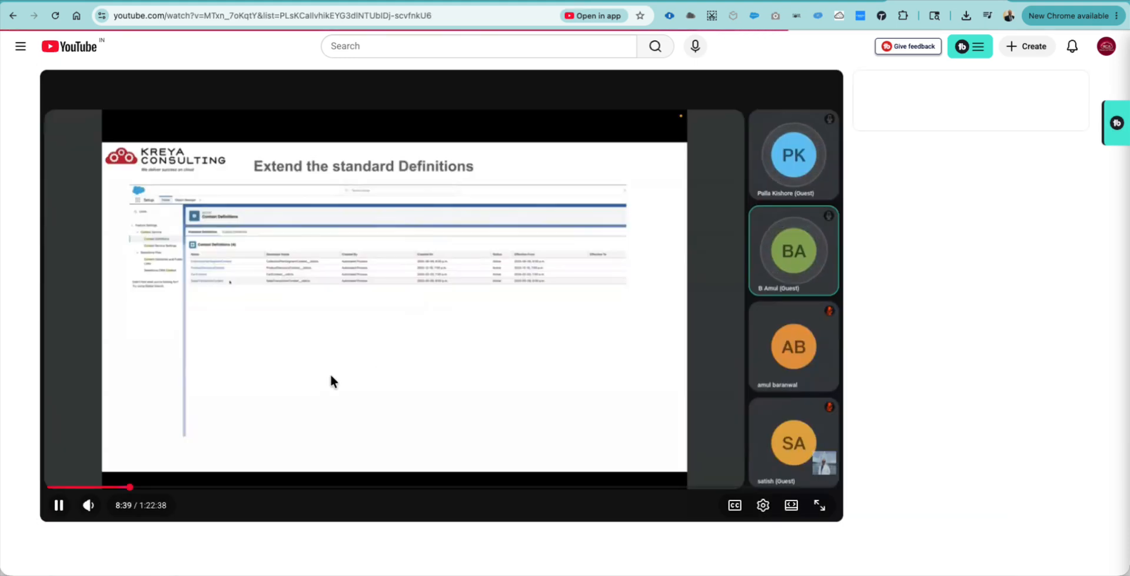
- Pause the RCA Day1 video and switch to the Salesforce My Leads page
{"action": "left_click", "coordinate": [59, 504]}
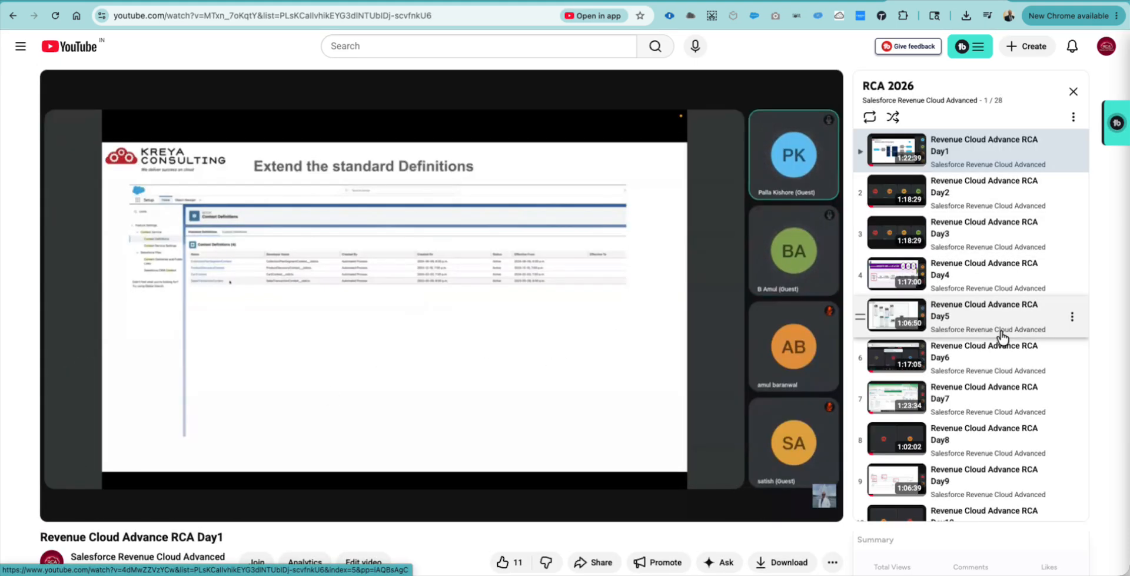
{"action": "scroll", "coordinate": [1001, 330], "scroll_direction": "down", "scroll_amount": 5}
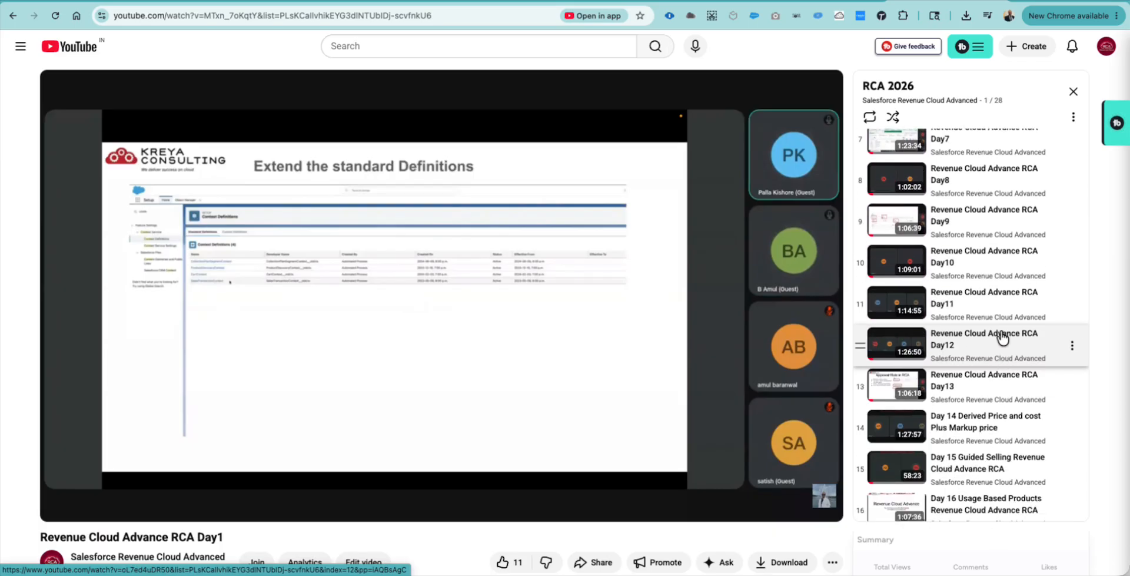
{"action": "left_click", "coordinate": [837, 1]}
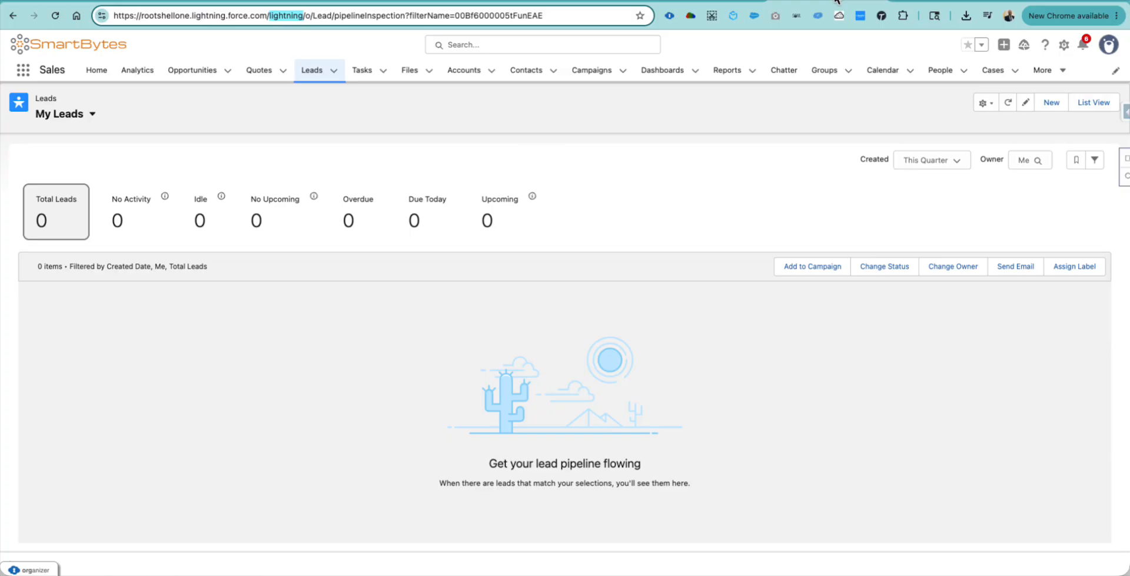
- Cycle through the open Salesforce and YouTube tabs, then open a new Google tab
{"action": "left_click", "coordinate": [724, 0]}
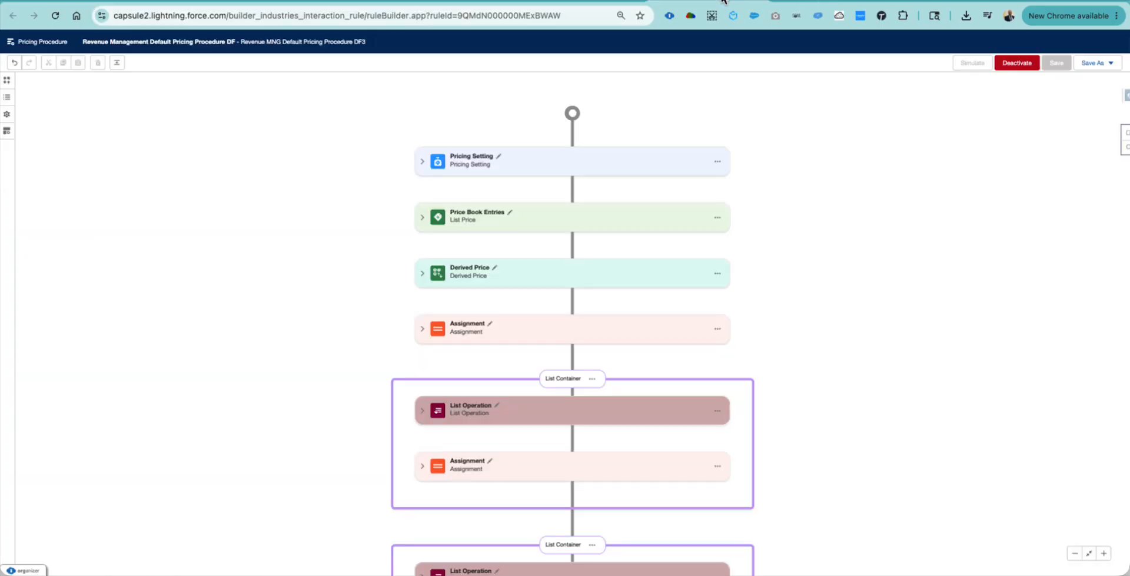
{"action": "left_click", "coordinate": [725, 2]}
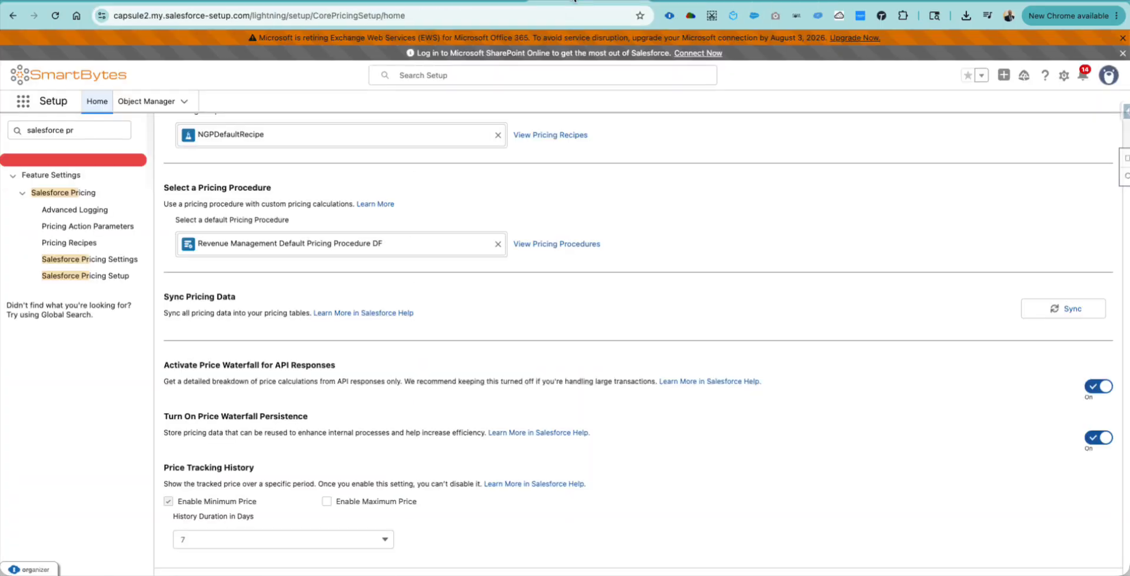
{"action": "left_click", "coordinate": [945, 2]}
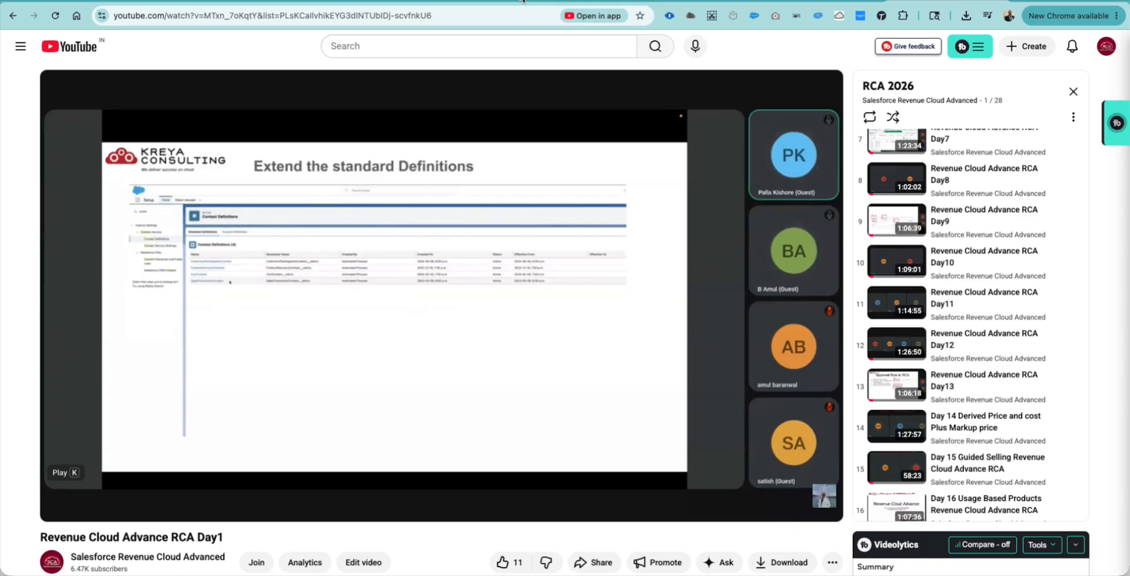
{"action": "left_click", "coordinate": [495, 2]}
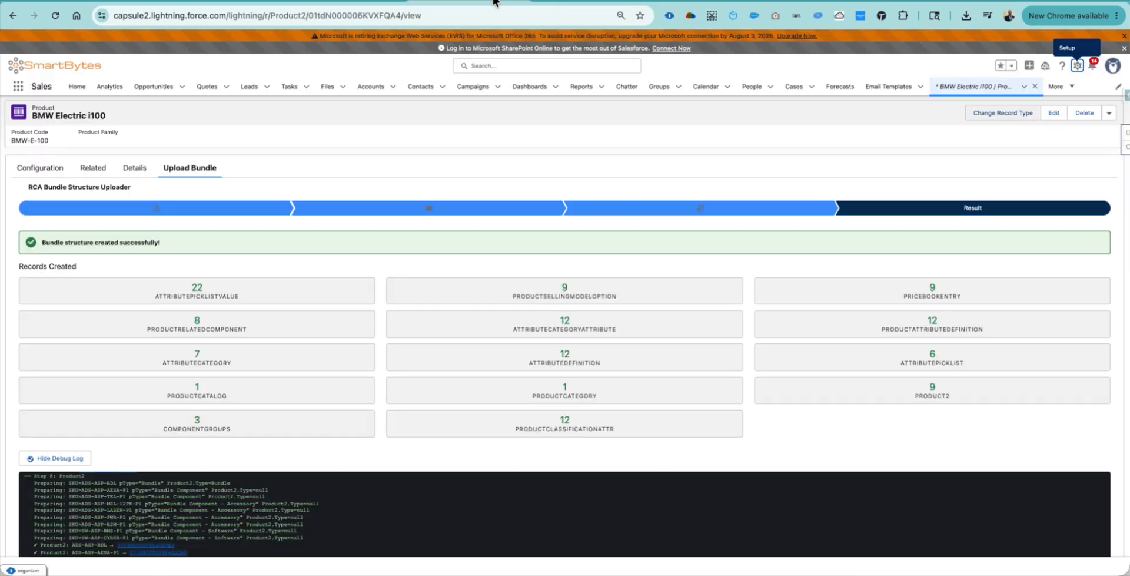
{"action": "left_click", "coordinate": [1021, 2]}
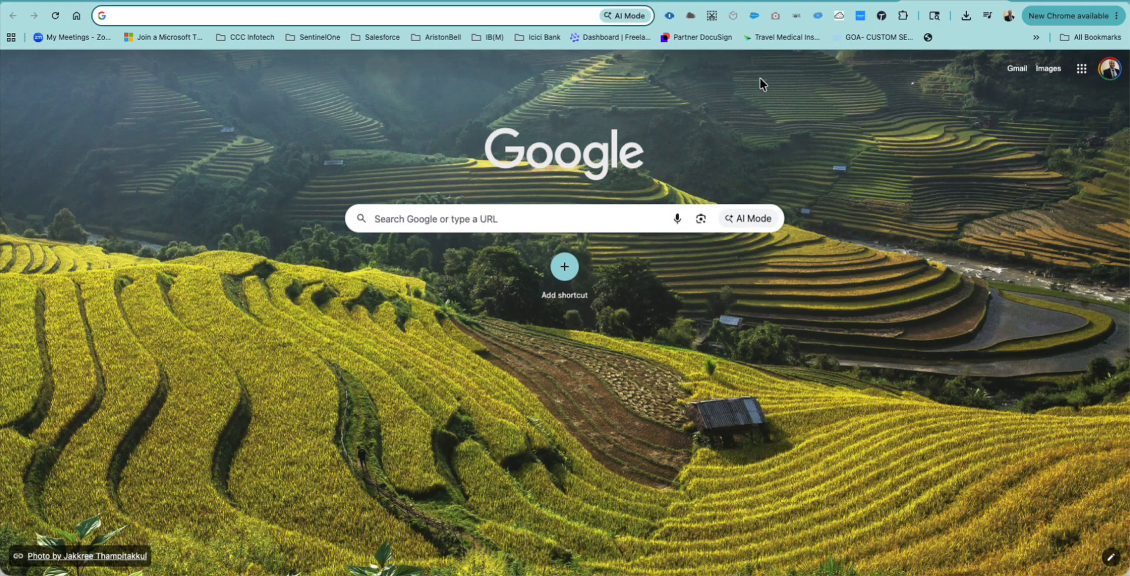
- Search Google for the company phone number, refine it with the country code, and open Kreya IT Consulting's LinkedIn page
{"action": "left_click", "coordinate": [460, 225]}
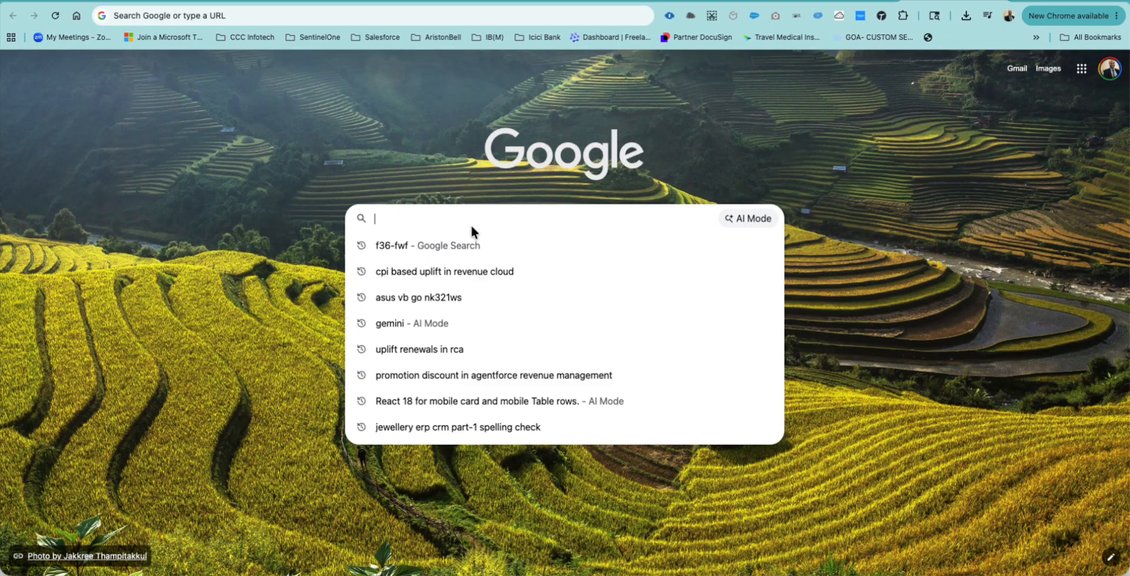
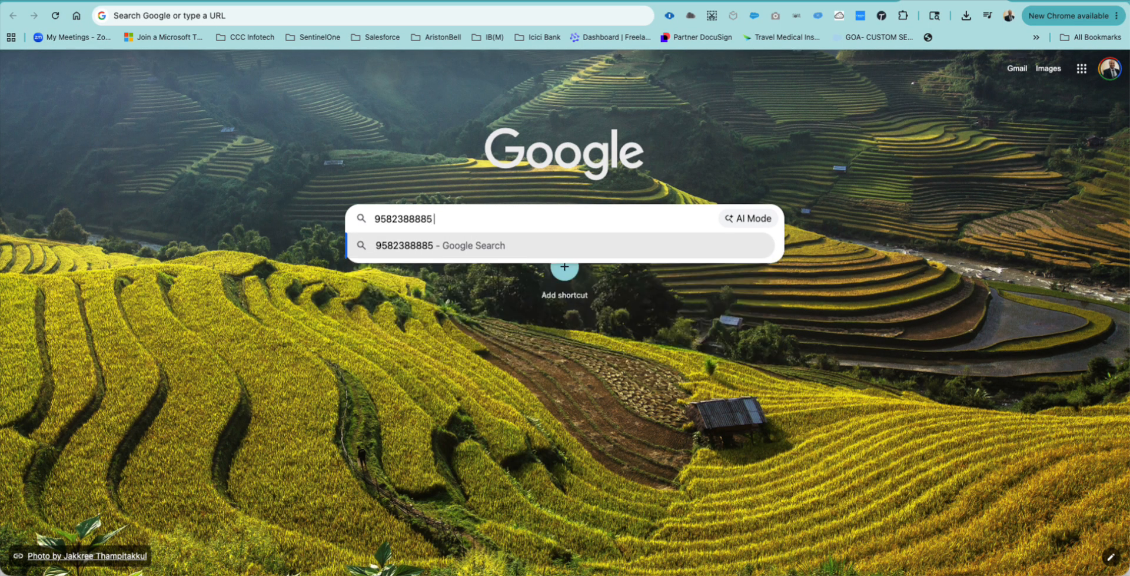
{"action": "left_click", "coordinate": [409, 244]}
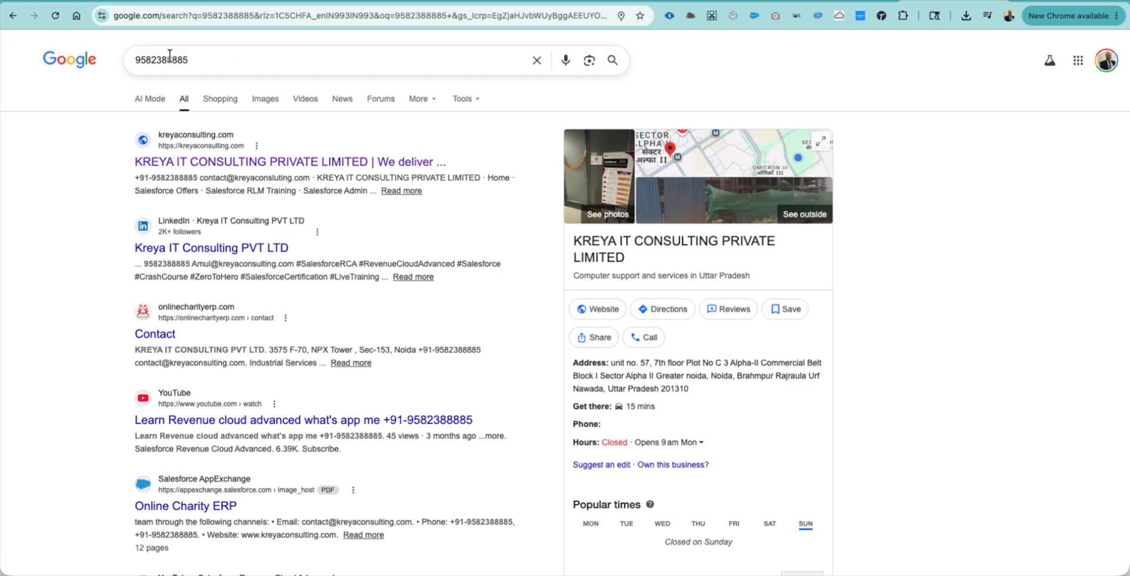
{"action": "left_click", "coordinate": [136, 59]}
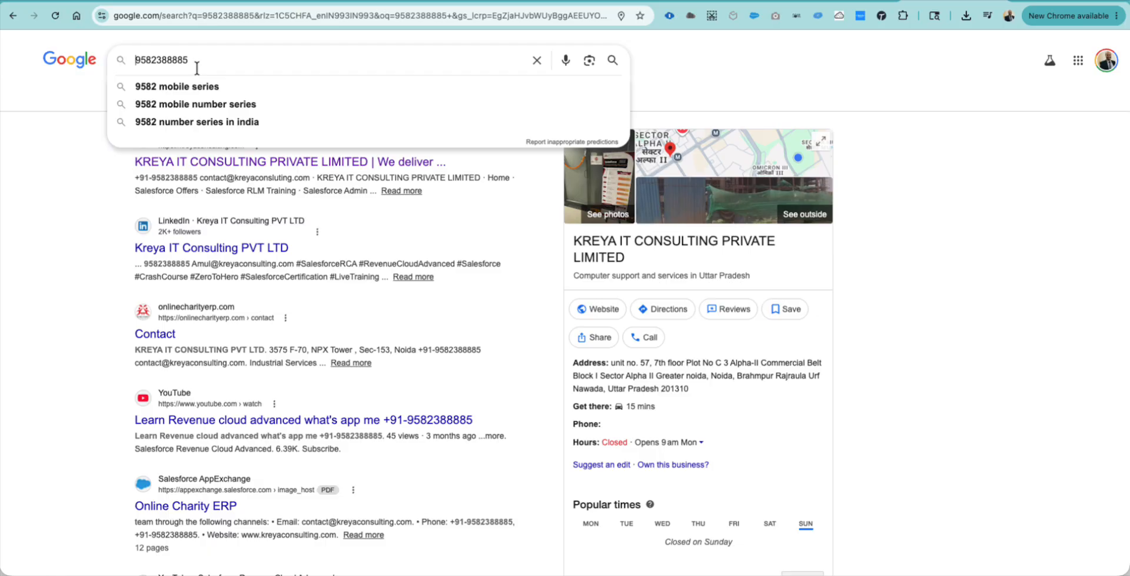
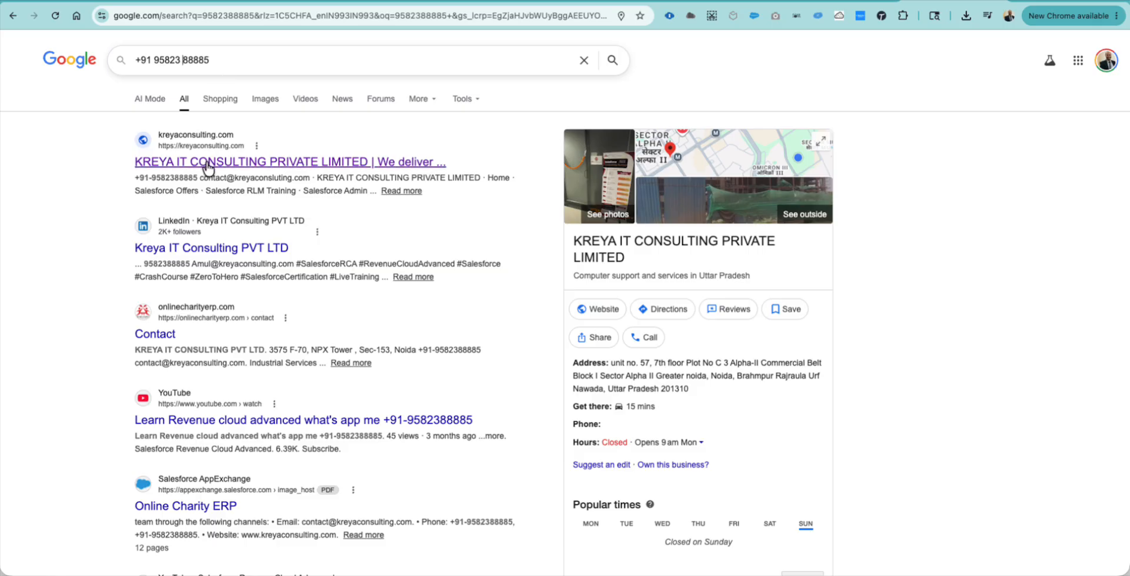
{"action": "left_click", "coordinate": [212, 249]}
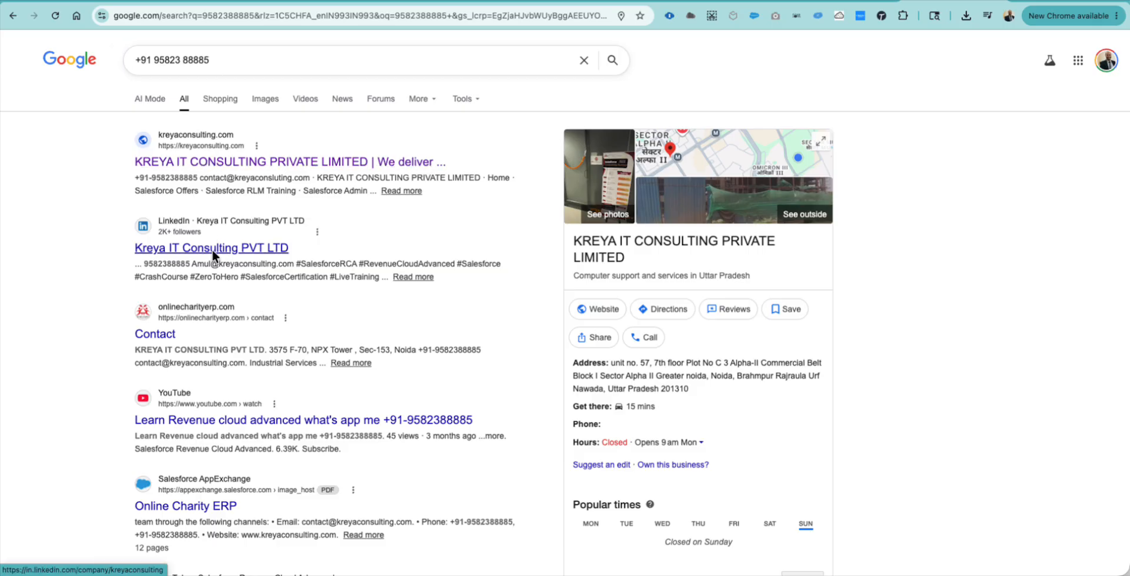